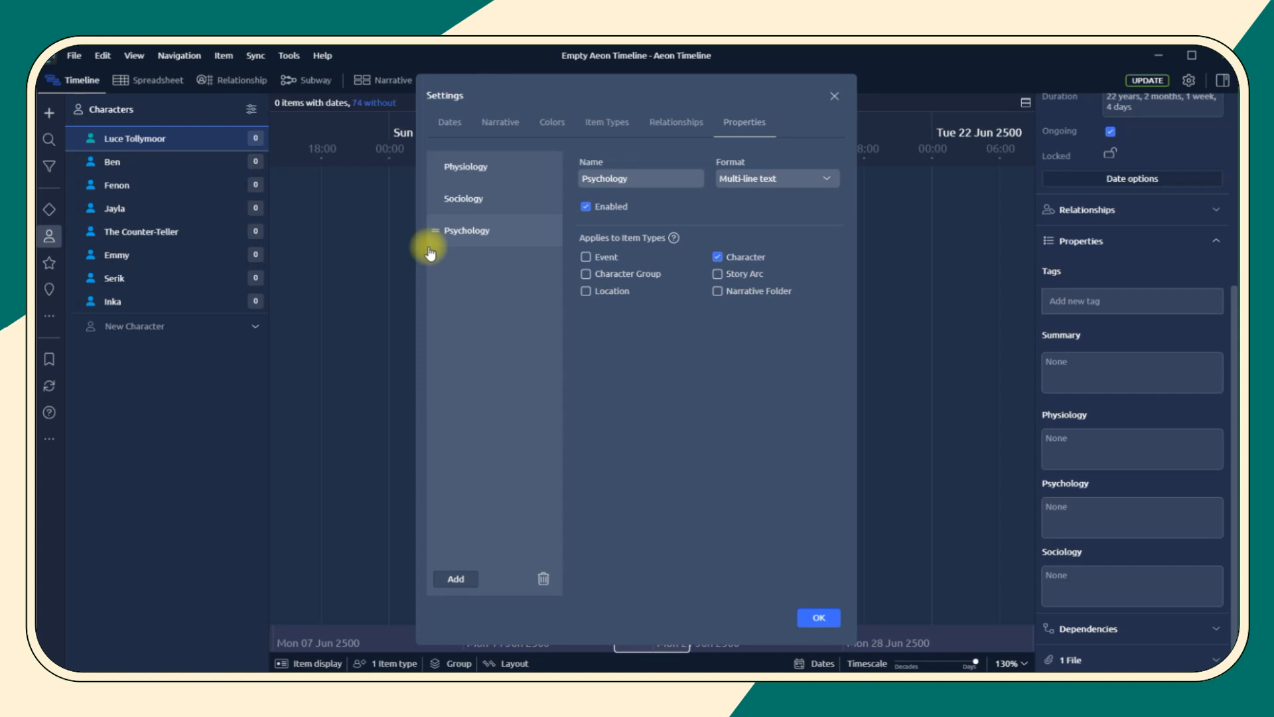
# - Confirm the property settings and collapse the selected character's Properties section
pyautogui.click(817, 618)
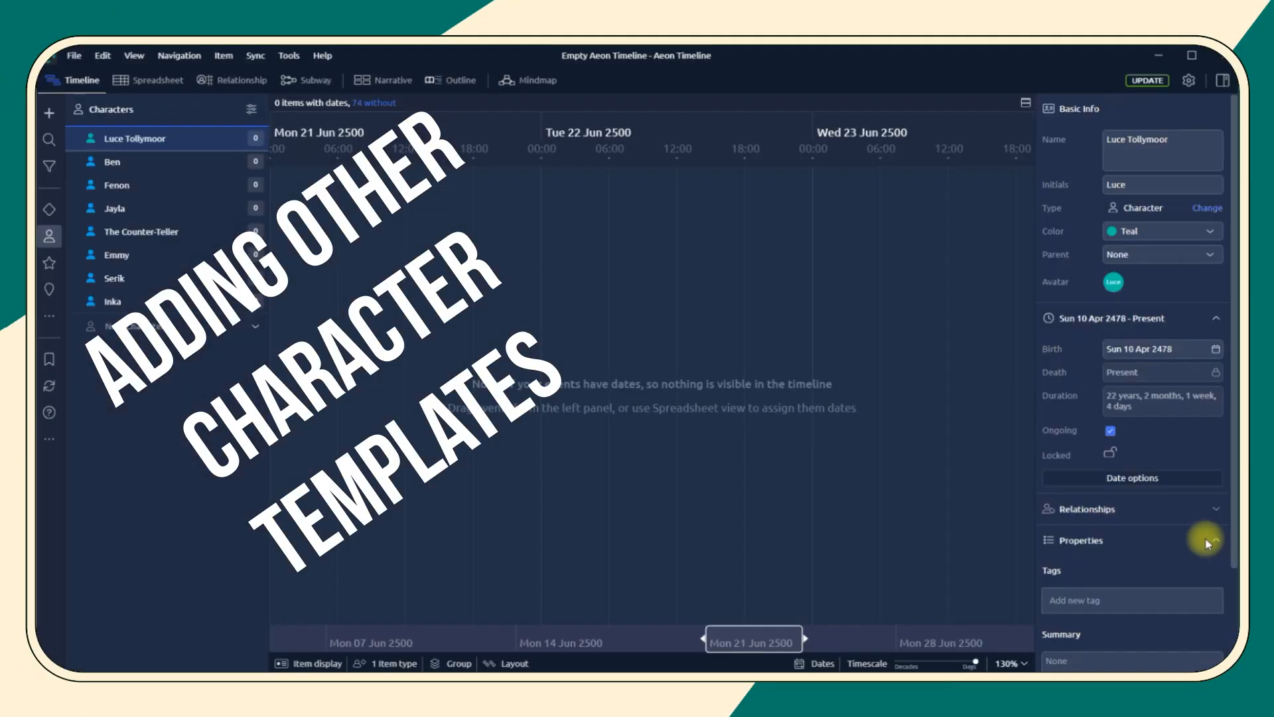
pyautogui.click(1206, 539)
pyautogui.click(1206, 541)
pyautogui.click(1200, 543)
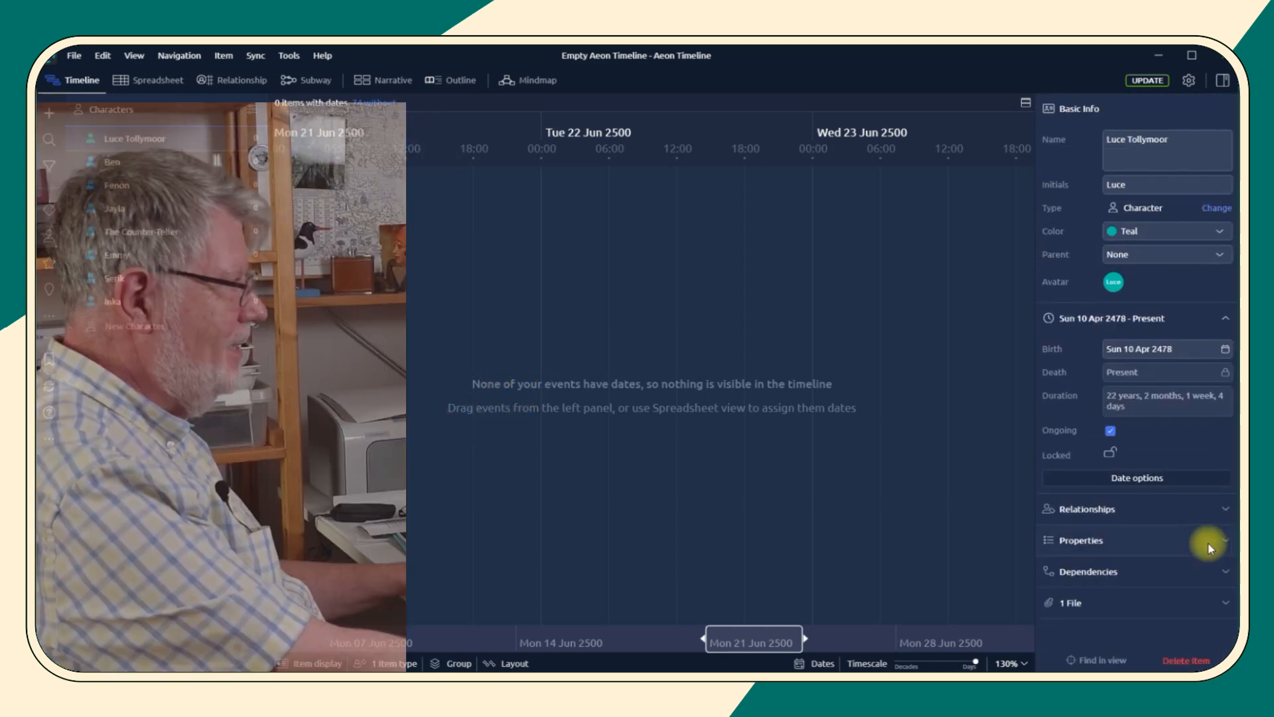
# - Add a custom property named Physical Description in the timeline settings, with multi-line text format
pyautogui.click(1187, 82)
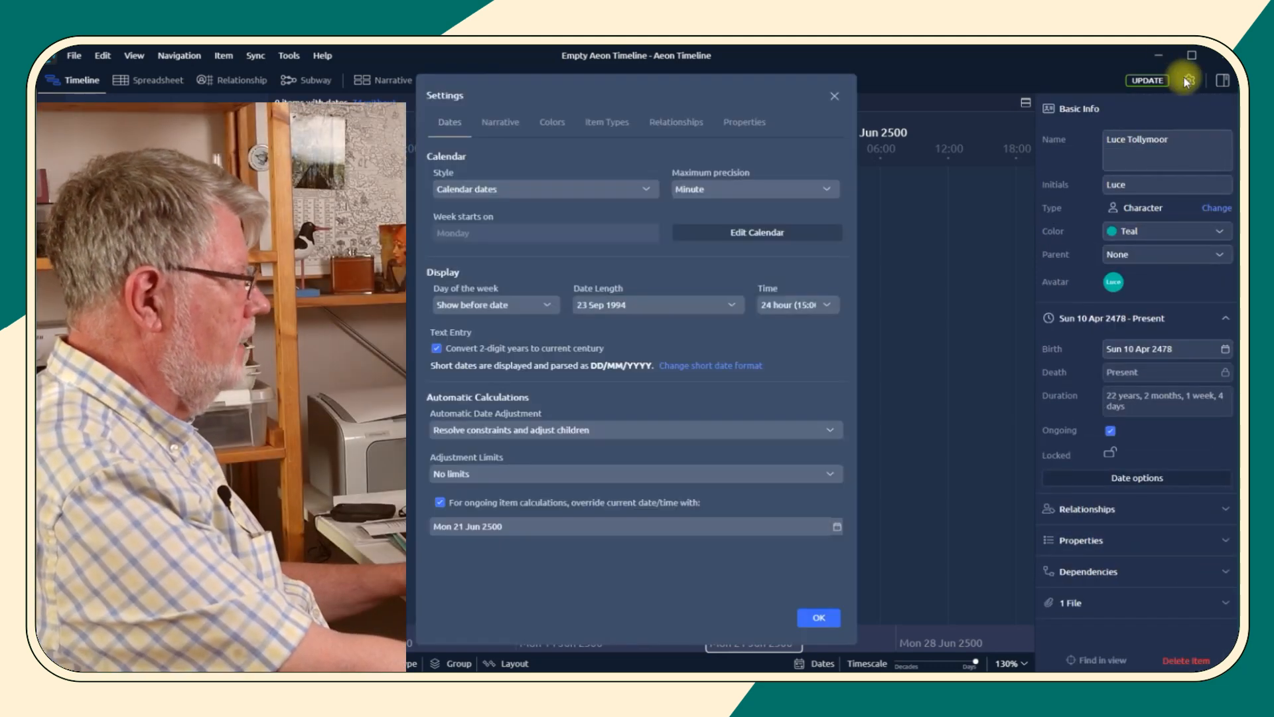
pyautogui.click(746, 122)
pyautogui.click(456, 579)
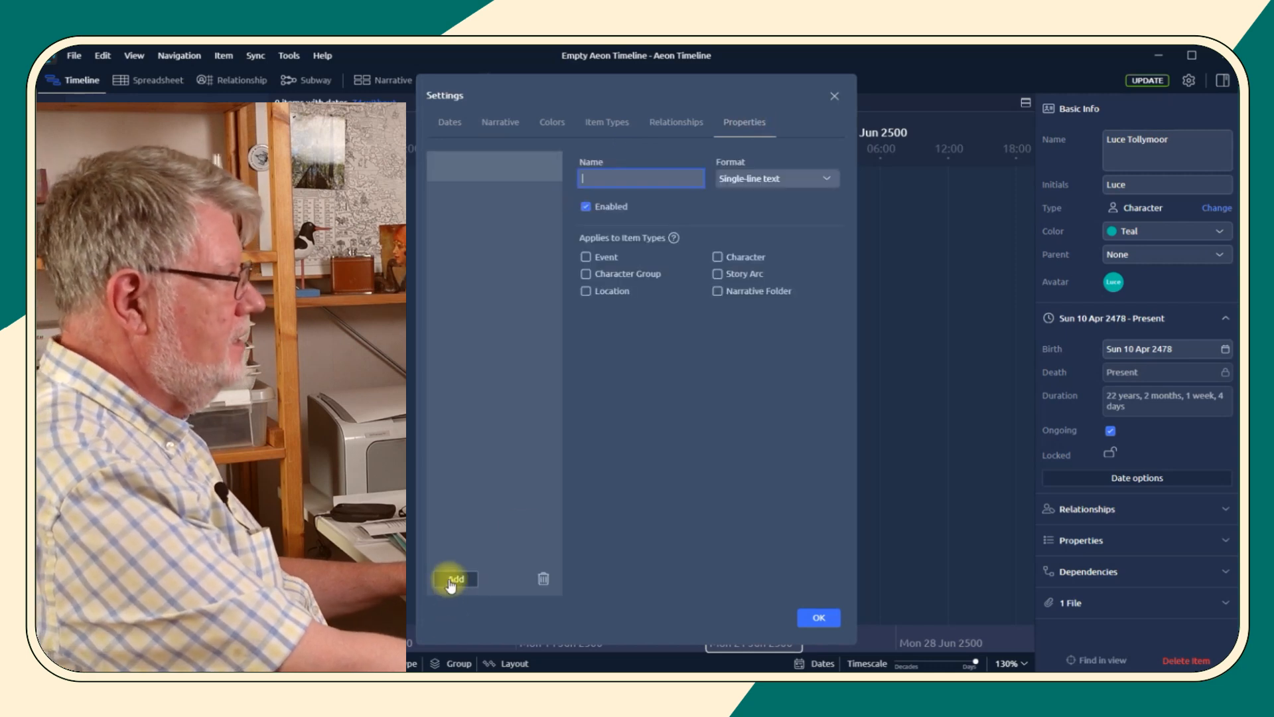
pyautogui.write('Physical Description')
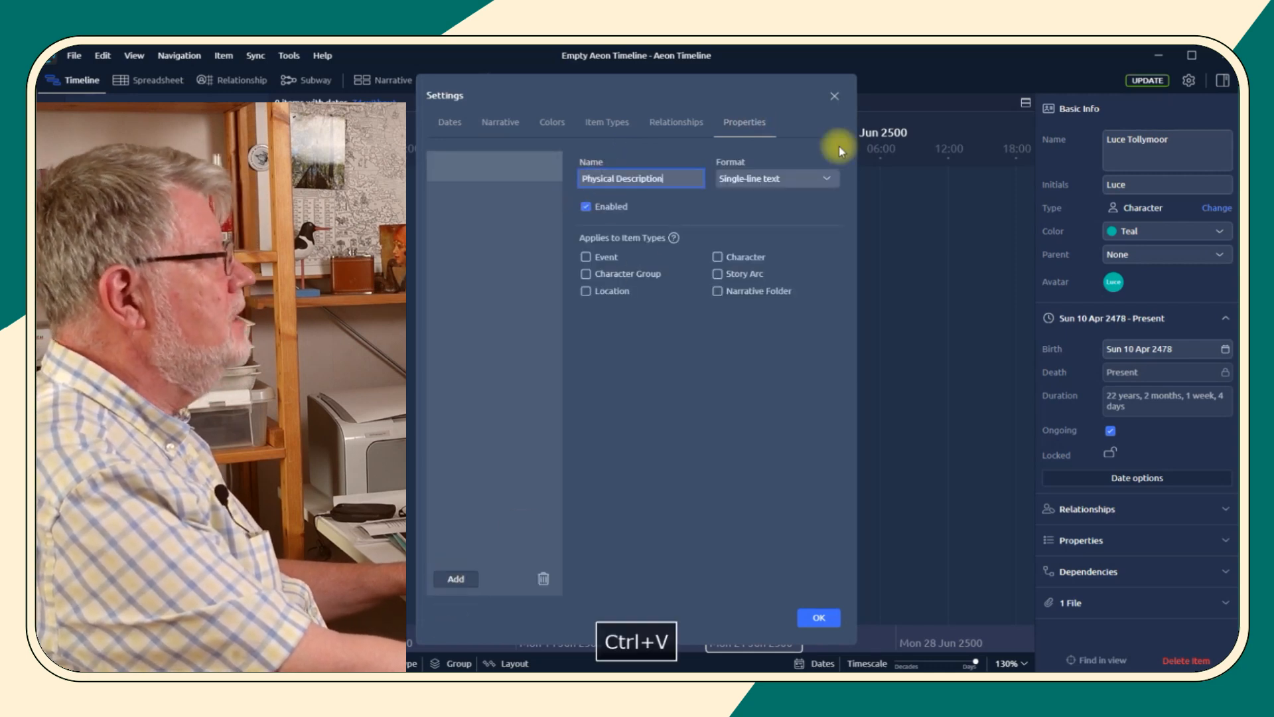
pyautogui.click(830, 178)
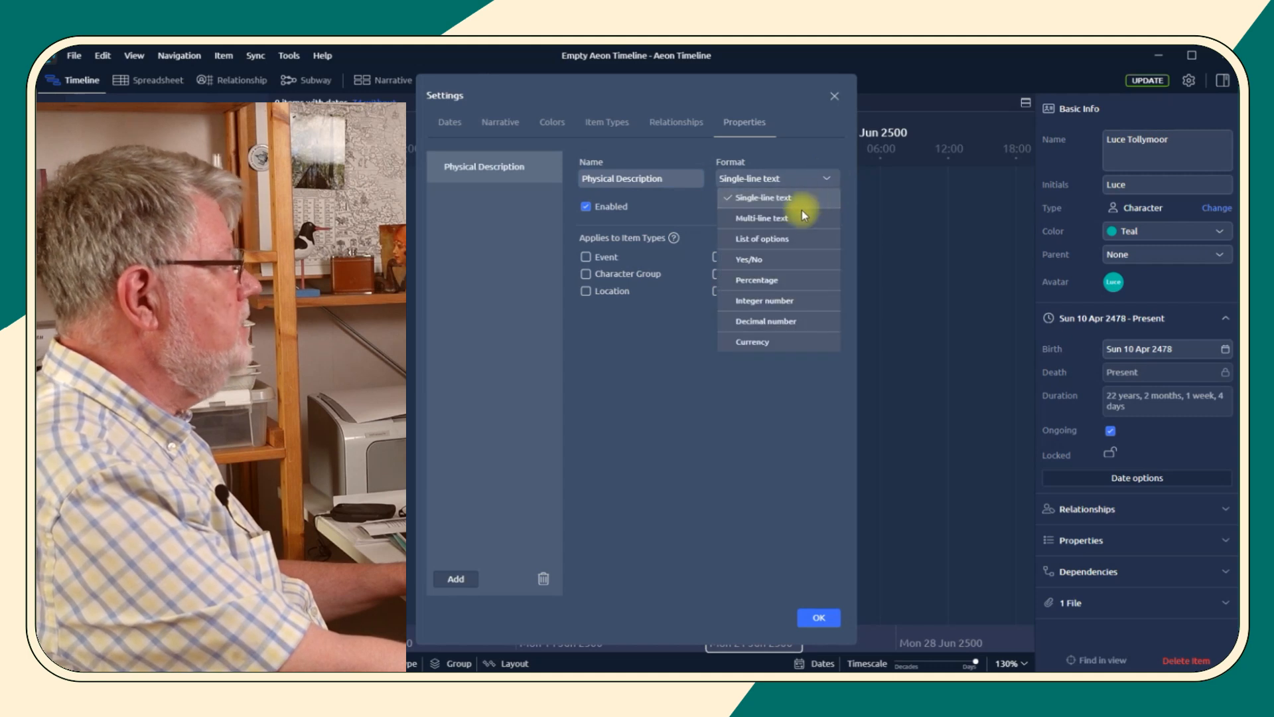
pyautogui.click(770, 218)
pyautogui.click(811, 182)
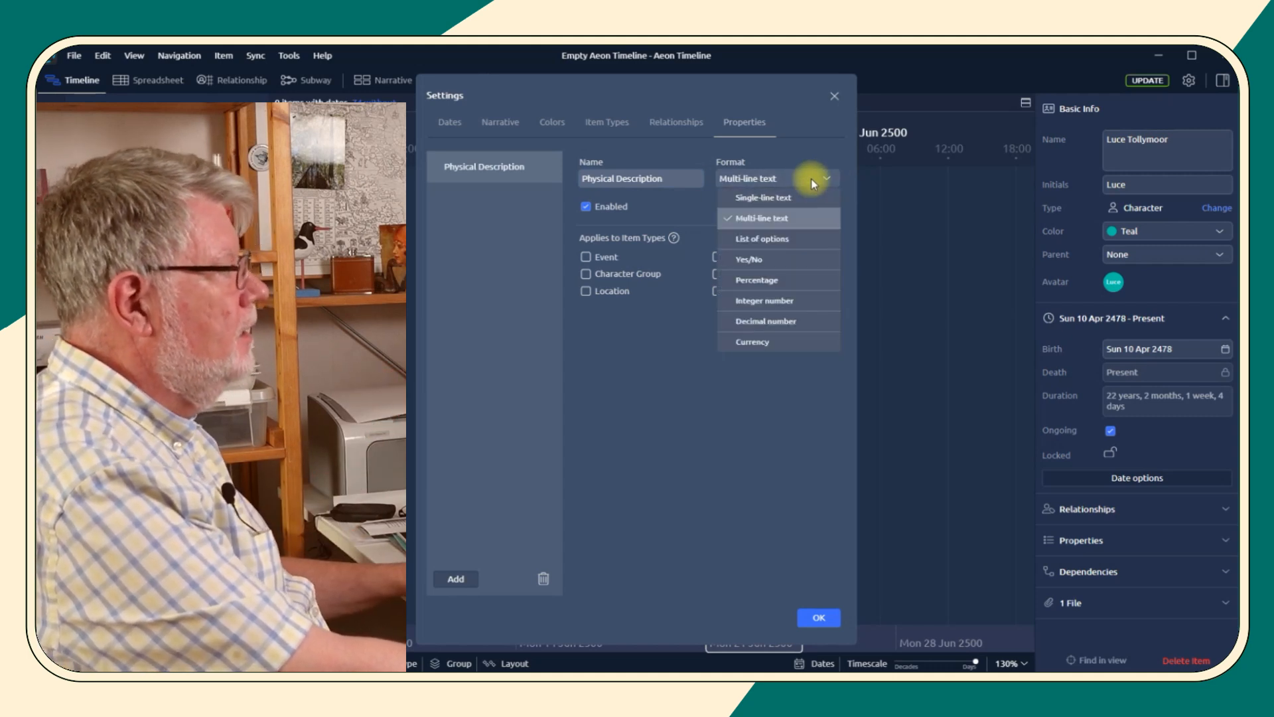
pyautogui.click(812, 181)
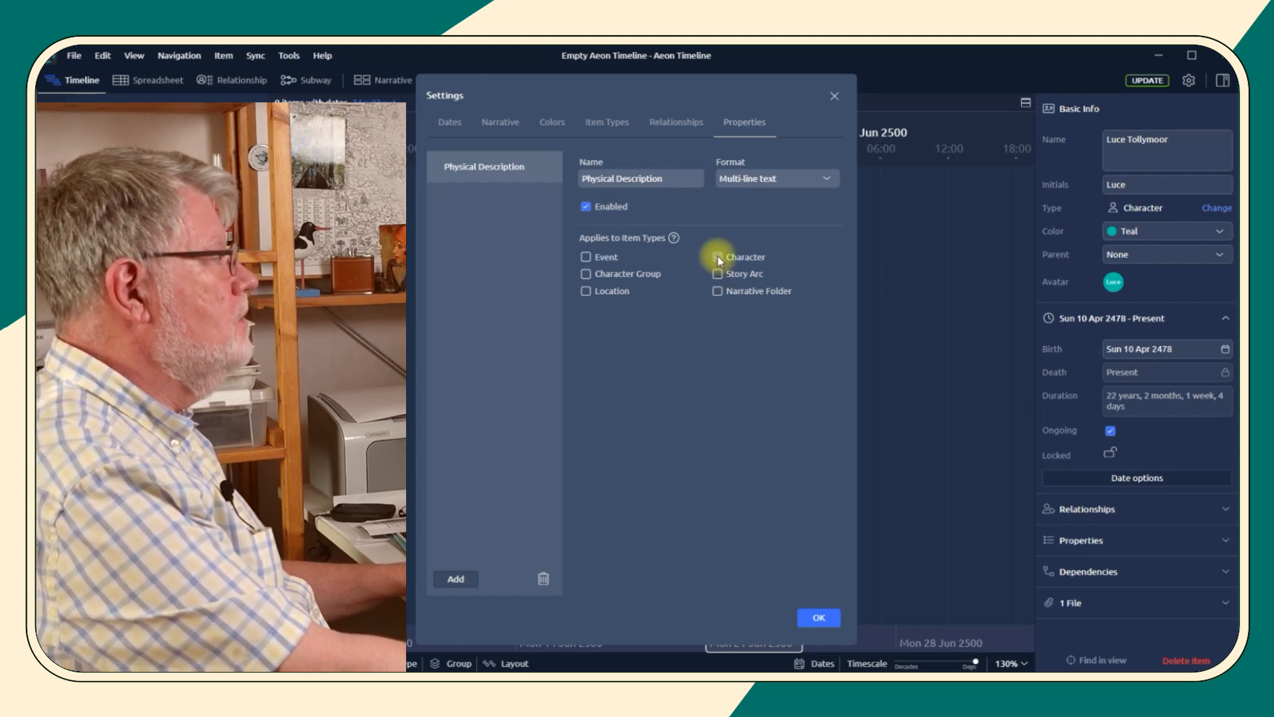
# - Add a second custom property named Attributes with multi-line text format
pyautogui.click(455, 578)
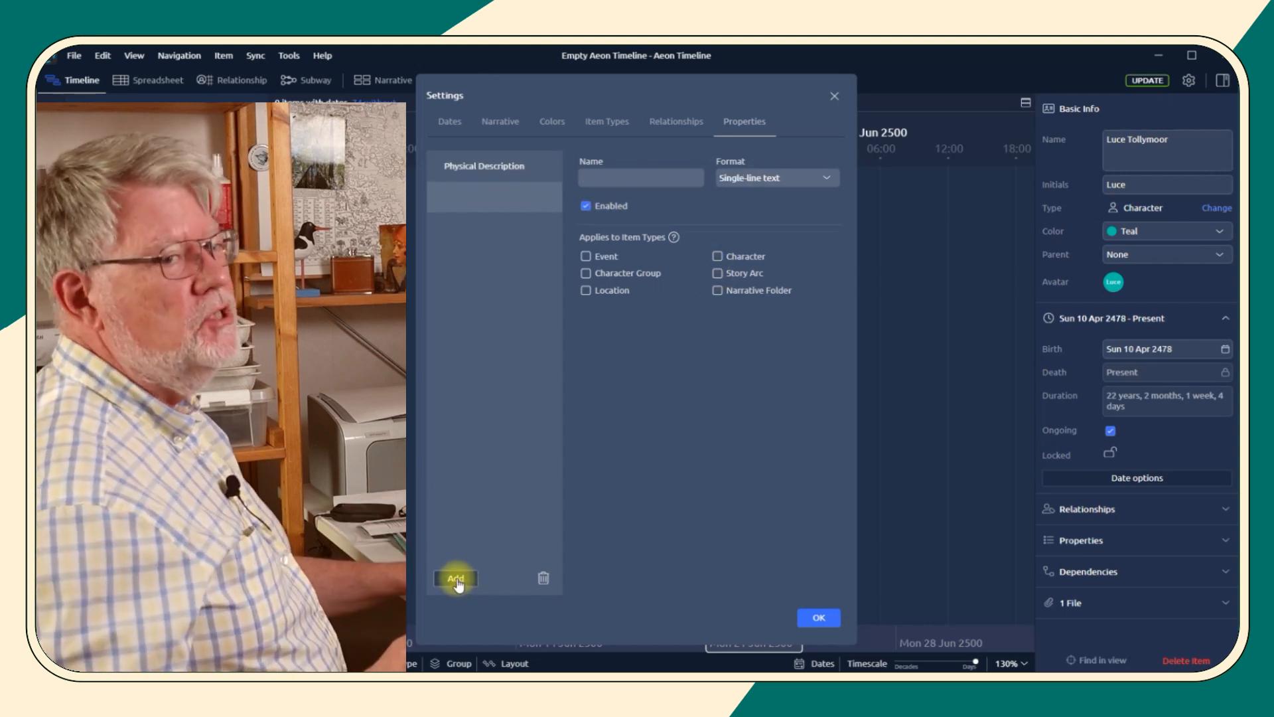
pyautogui.hotkey('alt', 'Tab')
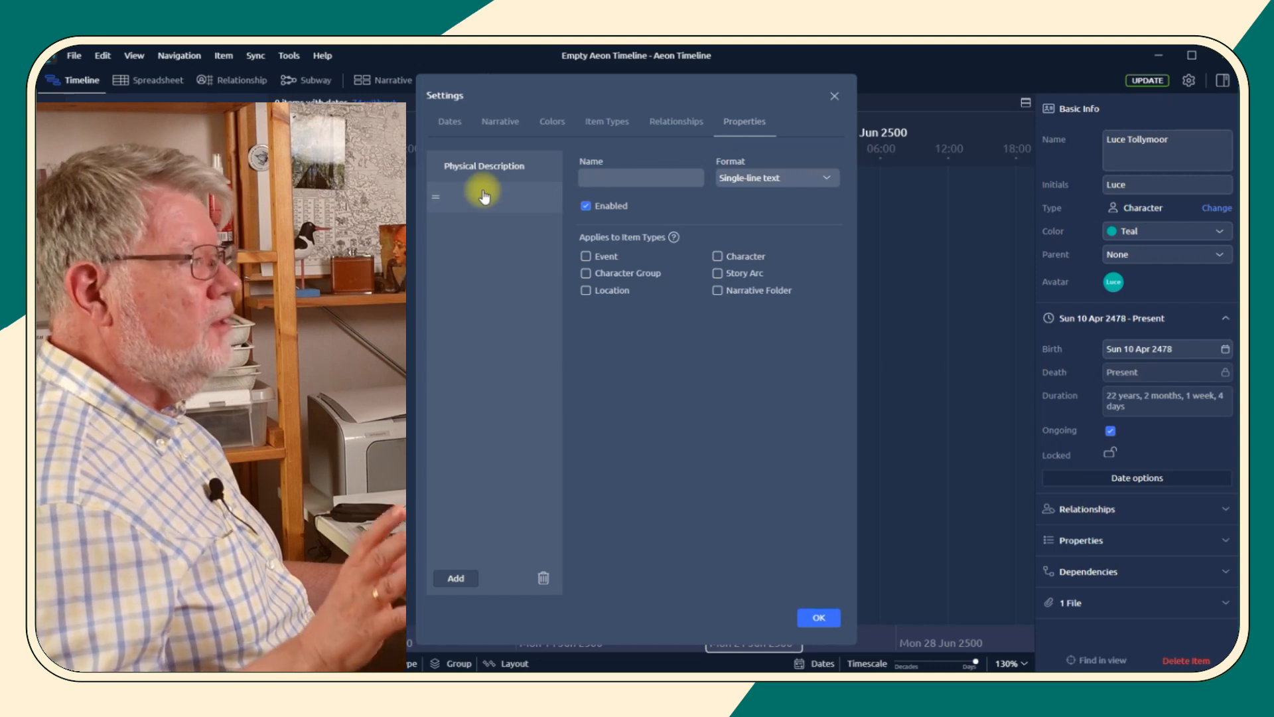
pyautogui.write('Attributes')
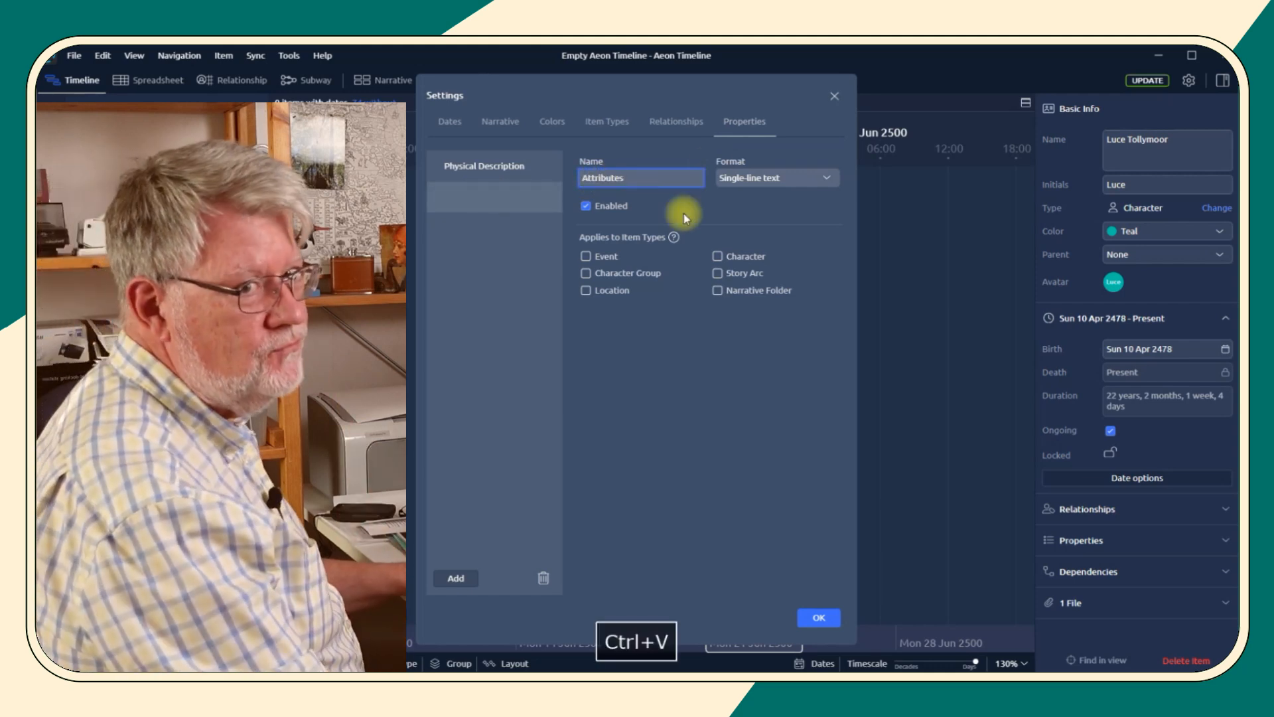
pyautogui.click(727, 176)
pyautogui.click(740, 218)
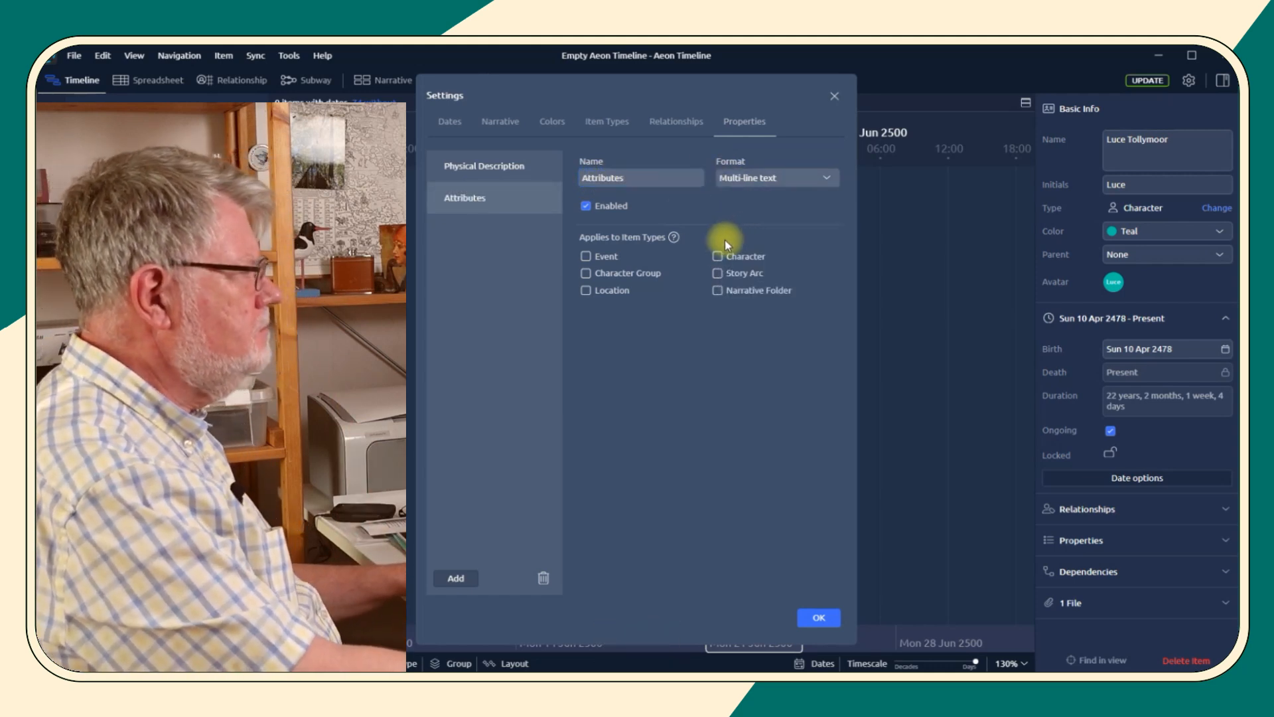
# - Add a third custom property named Personality with multi-line text format
pyautogui.click(455, 578)
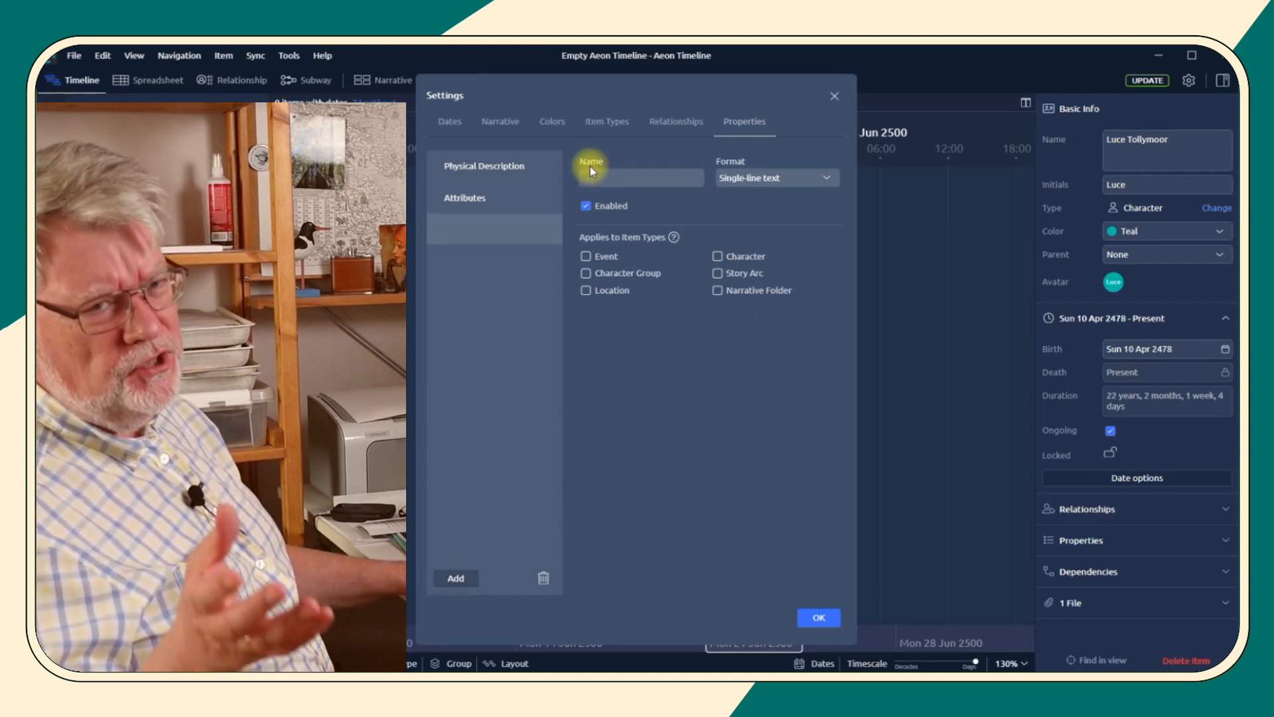
pyautogui.click(620, 176)
pyautogui.write('Personality')
pyautogui.click(813, 184)
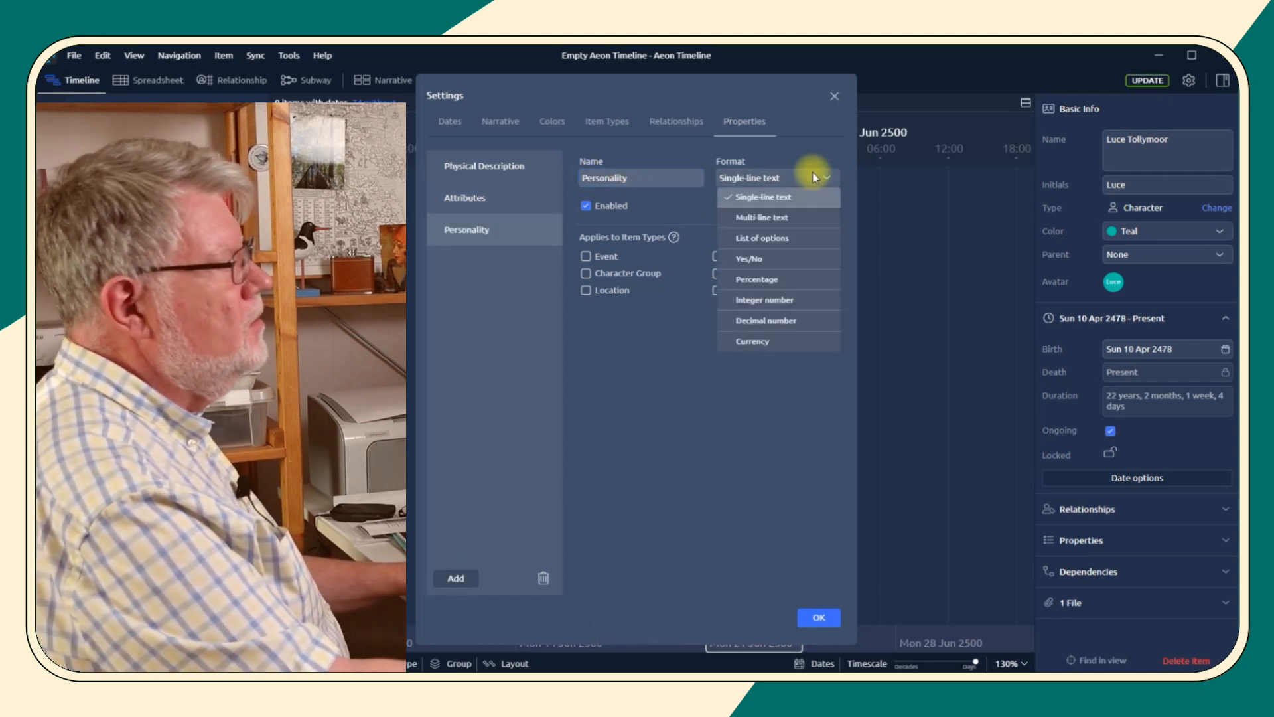
pyautogui.click(779, 214)
# - Add a fourth custom property named Habits and Manner with multi-line text format, applied to the Character item type
pyautogui.click(449, 579)
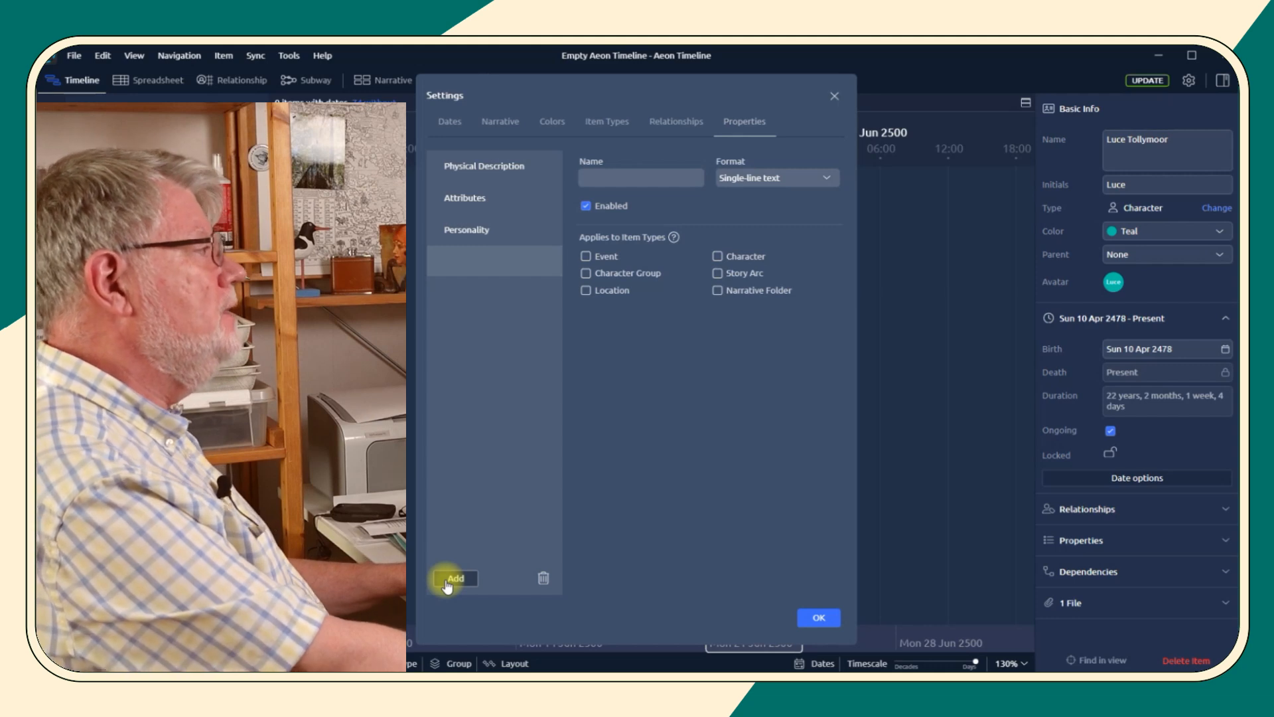
pyautogui.hotkey('ctrl', 'v')
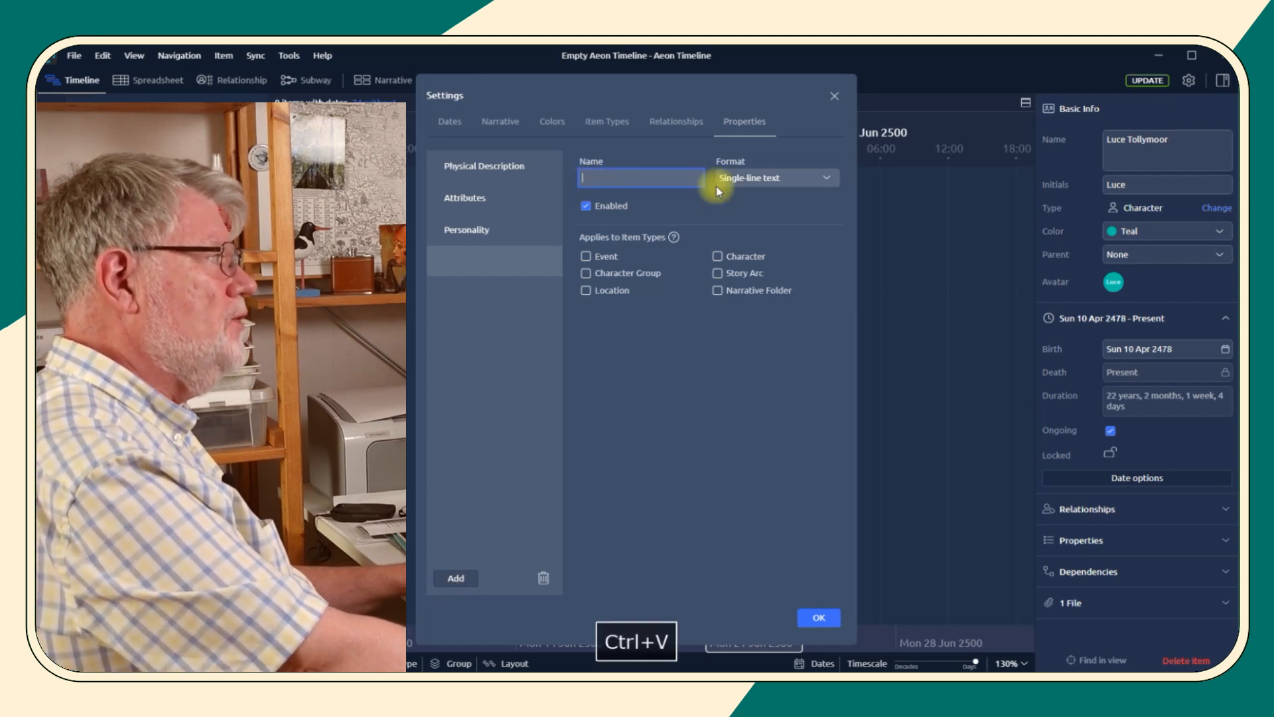
pyautogui.click(781, 180)
pyautogui.click(776, 213)
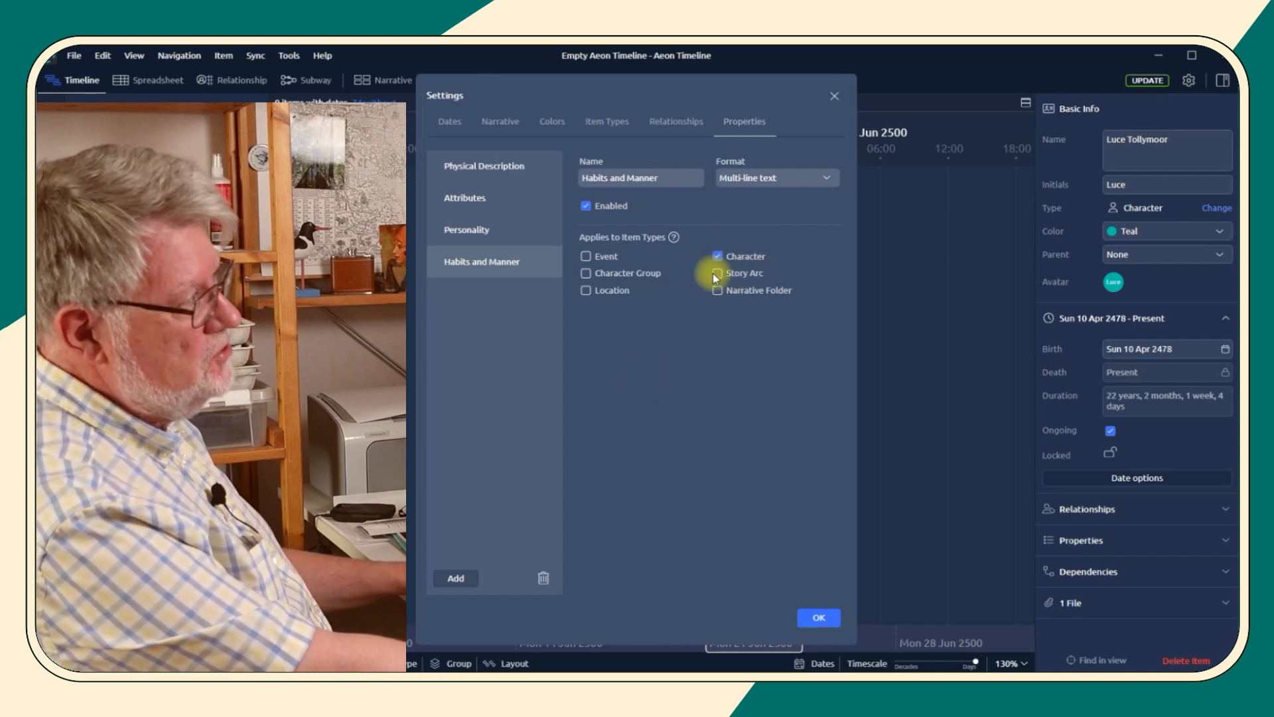
# - Apply the Personality property to the Character item type, check the other properties' assignments, and confirm the settings
pyautogui.click(491, 230)
pyautogui.click(718, 256)
pyautogui.click(465, 197)
pyautogui.click(496, 169)
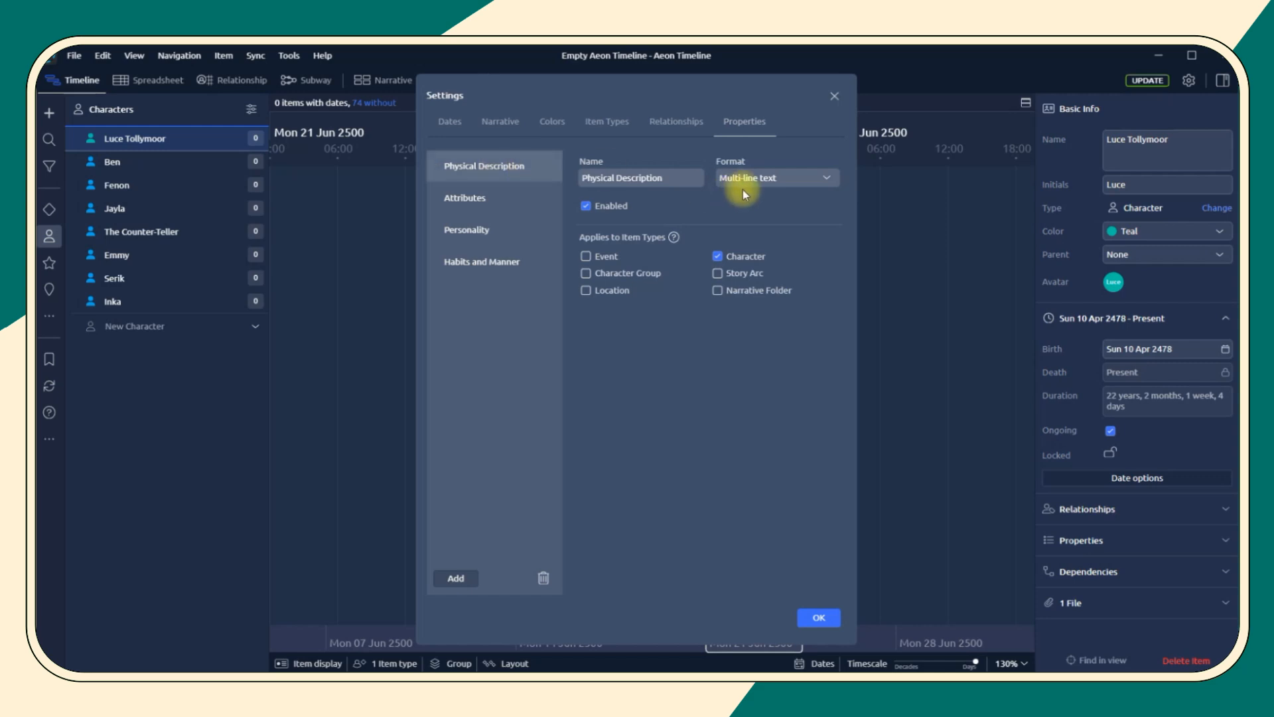
pyautogui.click(468, 230)
pyautogui.click(477, 261)
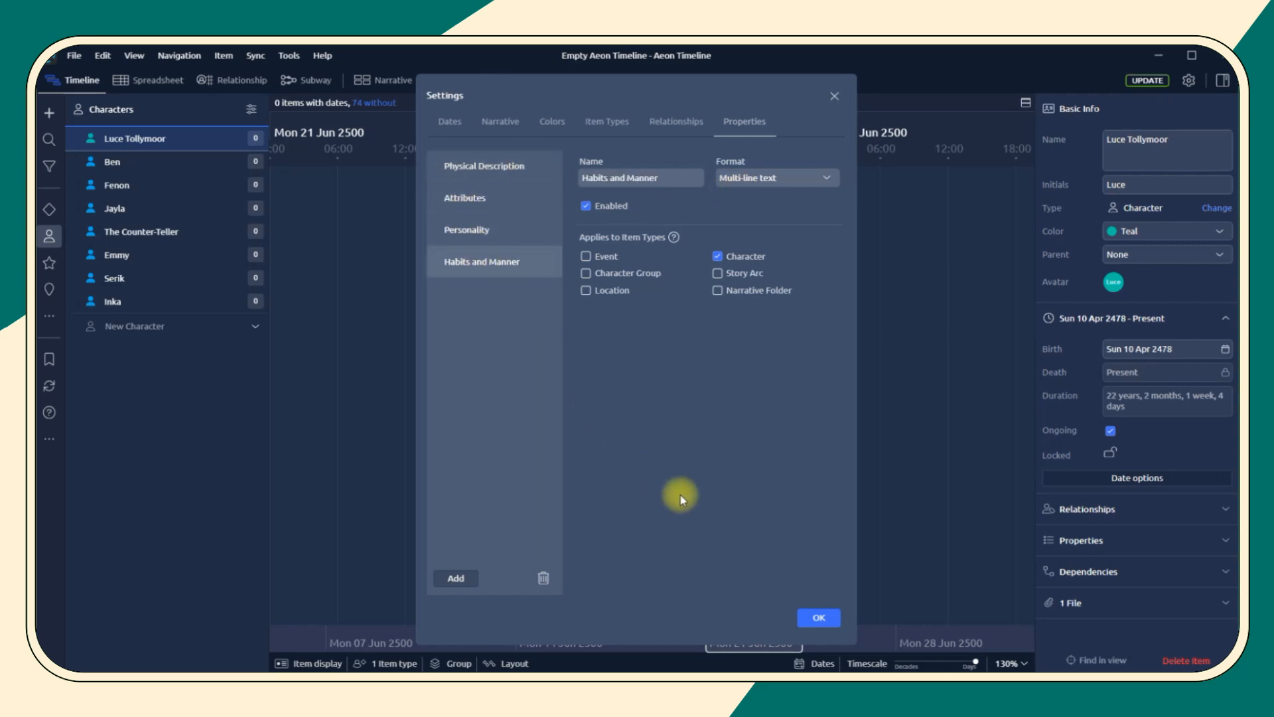
pyautogui.click(818, 617)
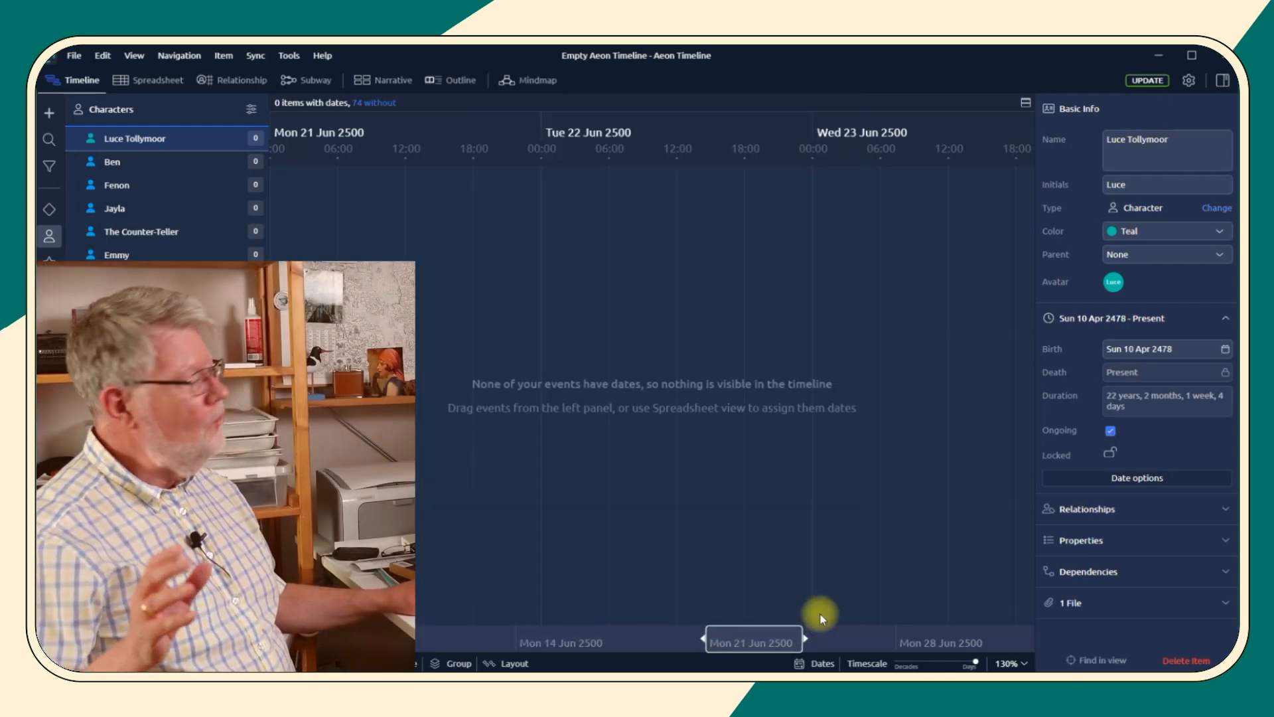
# - Expand the selected character's Properties section and review its custom fields
pyautogui.click(1223, 538)
pyautogui.scroll(-4, 1169, 540)
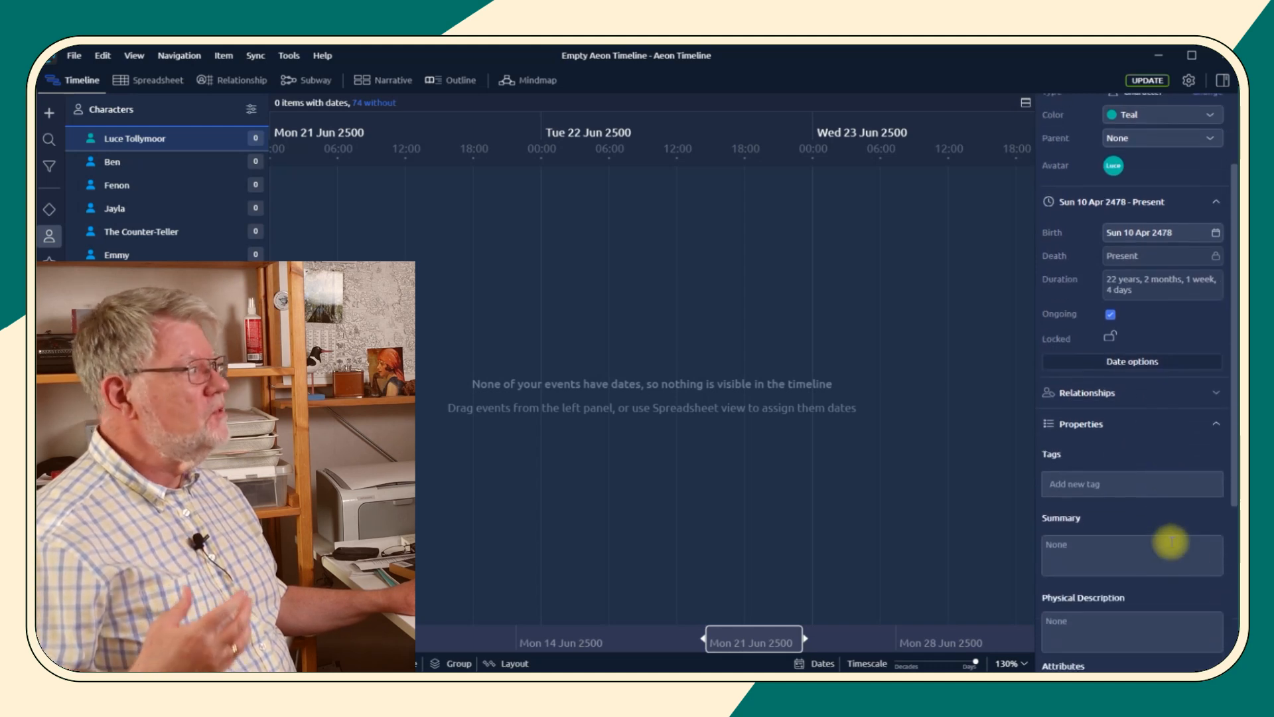
pyautogui.scroll(-3, 1171, 540)
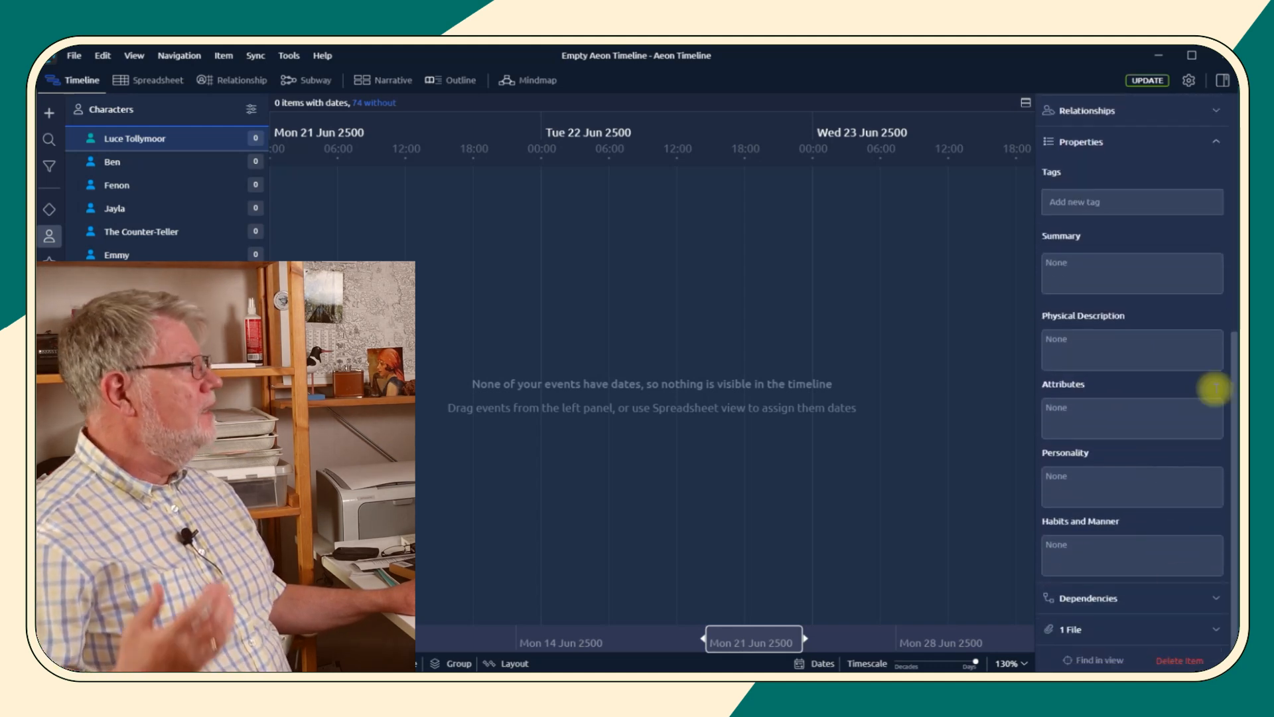
# - Delete all four custom properties, from Physical Description to Habits and Manner, and confirm the settings
pyautogui.click(1188, 80)
pyautogui.click(753, 121)
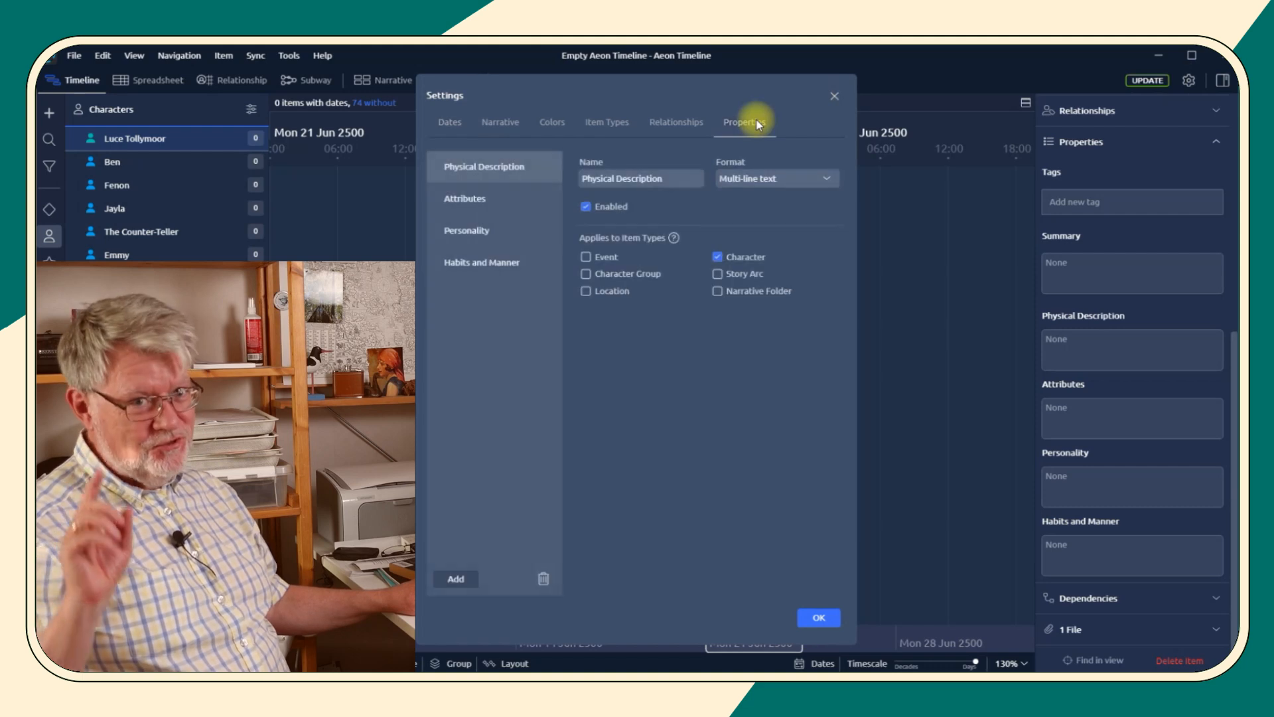
pyautogui.click(544, 579)
pyautogui.click(543, 579)
pyautogui.click(543, 579)
pyautogui.click(543, 579)
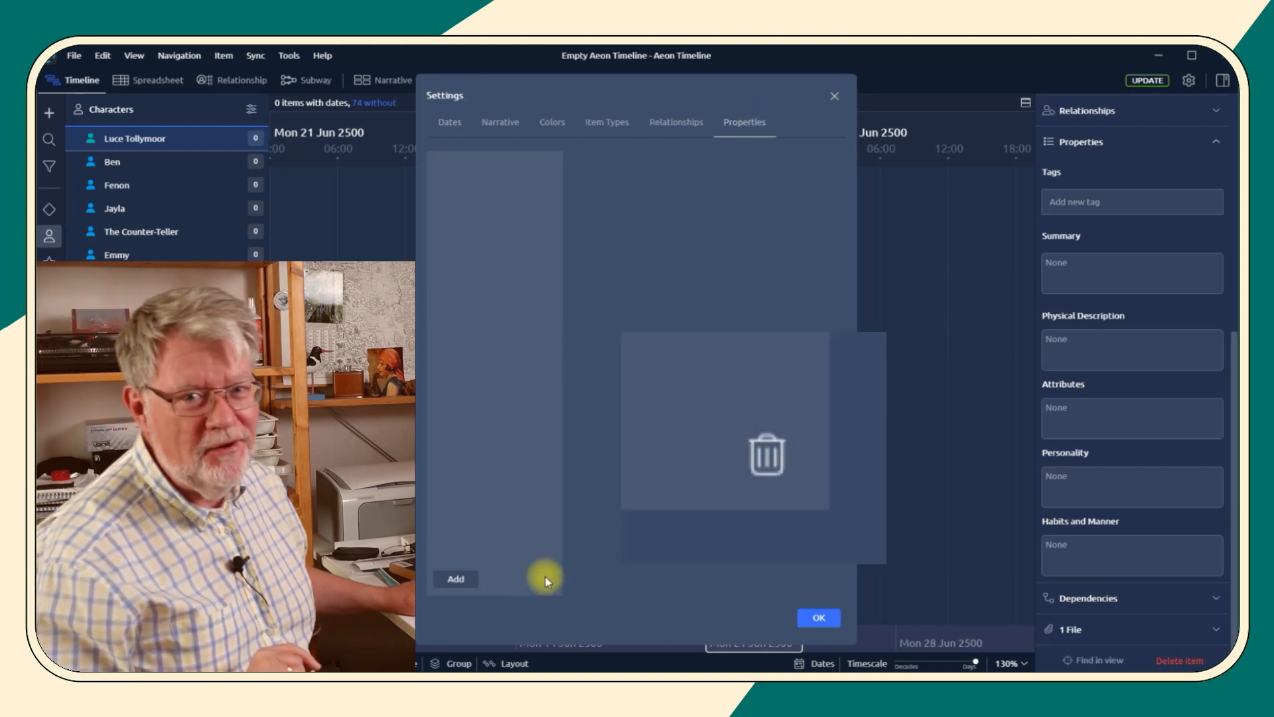
pyautogui.click(819, 618)
# - Add a custom property named "Things done, places visited" with multi-line text format, applied to the Character item type
pyautogui.click(1188, 80)
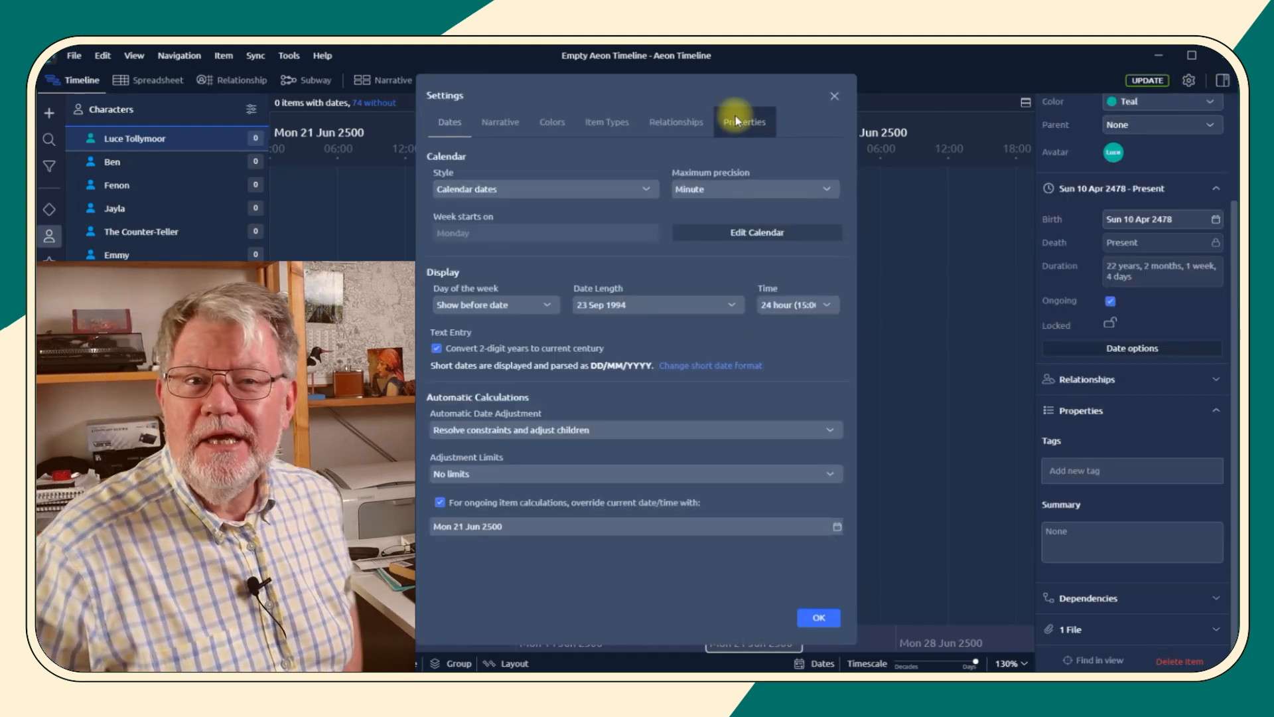
pyautogui.click(737, 119)
pyautogui.click(444, 582)
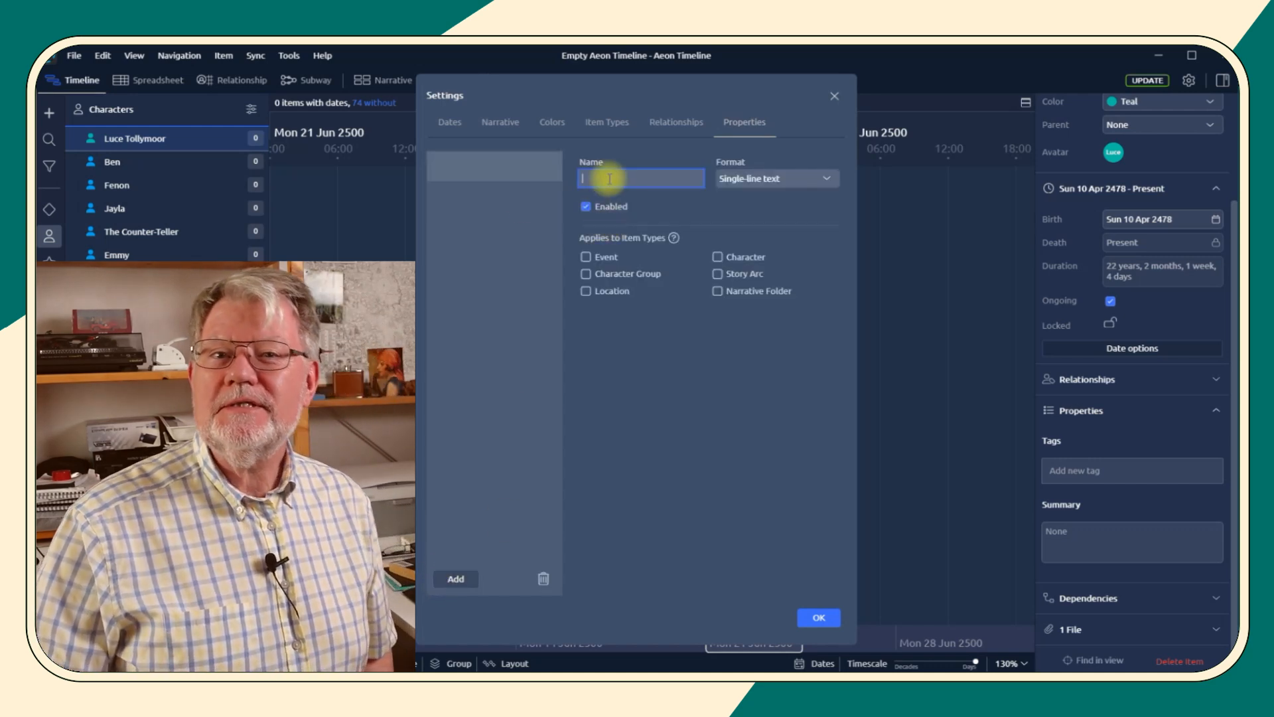
pyautogui.write('Things done, places visited')
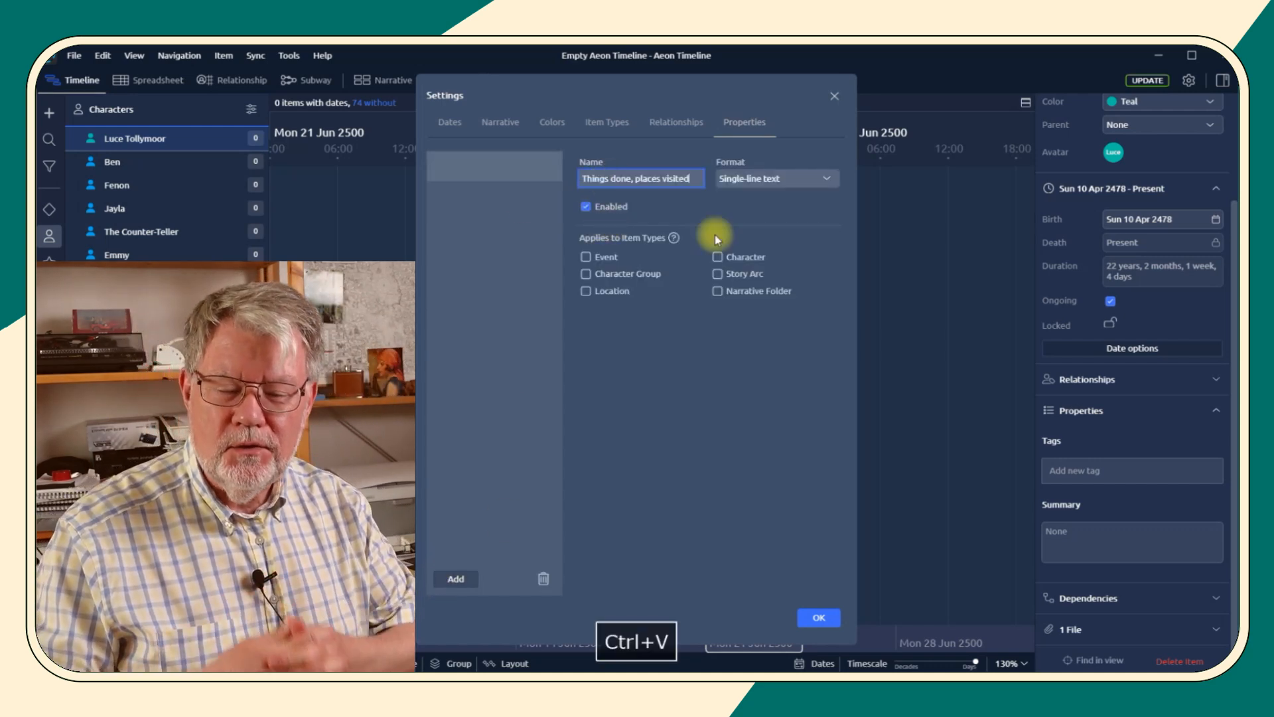
pyautogui.click(793, 181)
pyautogui.click(784, 214)
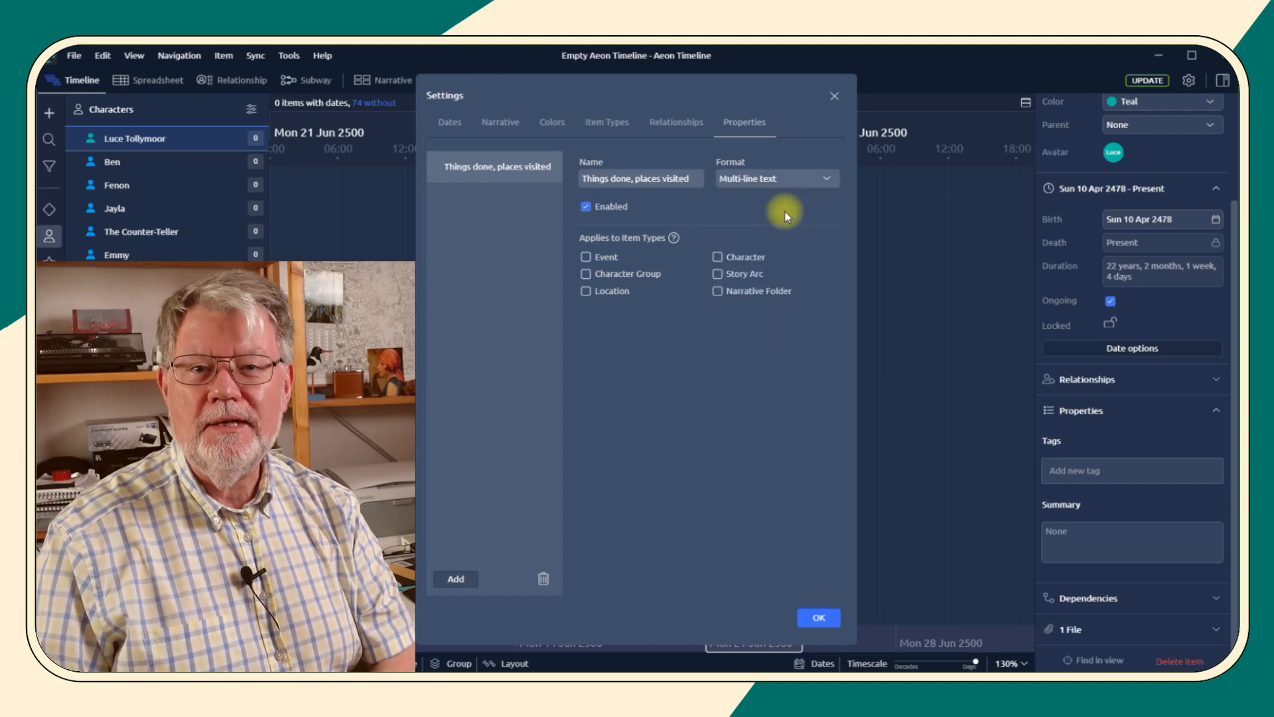
pyautogui.click(718, 257)
# - Add custom properties named "Things they'd like do/places to visit" and "Likes/Fears"
pyautogui.click(463, 575)
pyautogui.press('Tab')
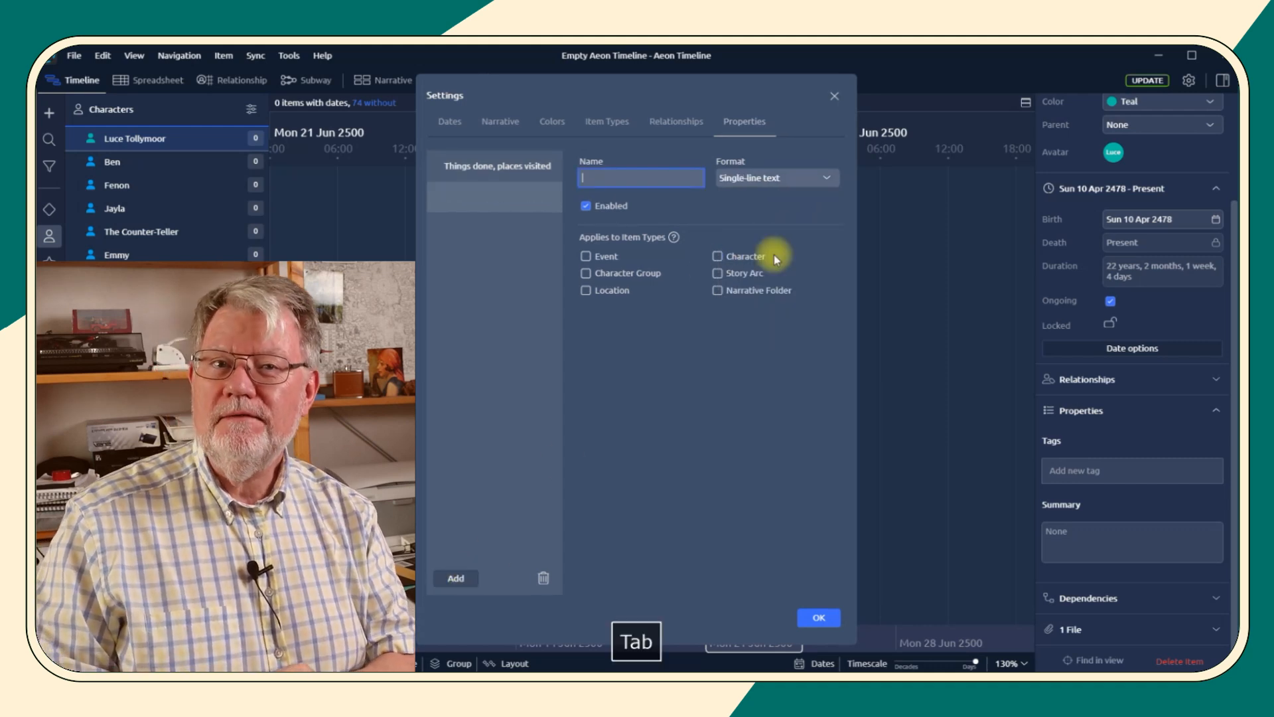
pyautogui.write("Things they'd like do/places to visit")
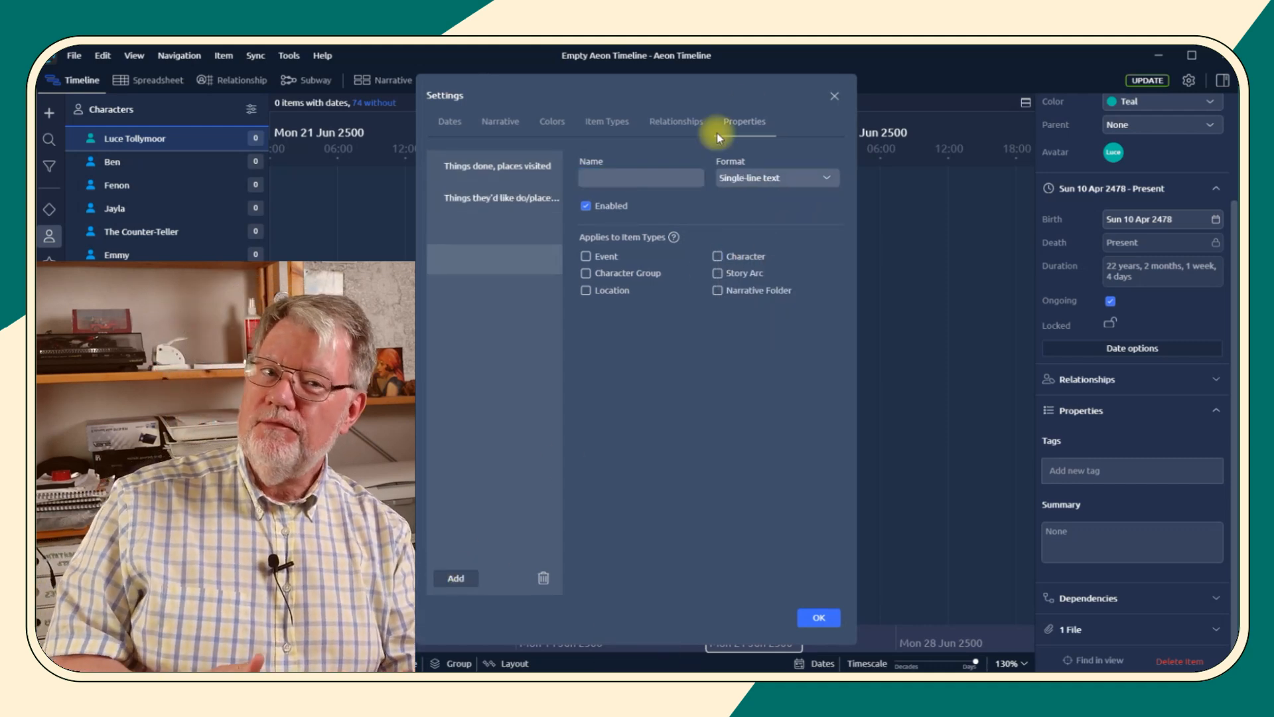
pyautogui.click(617, 177)
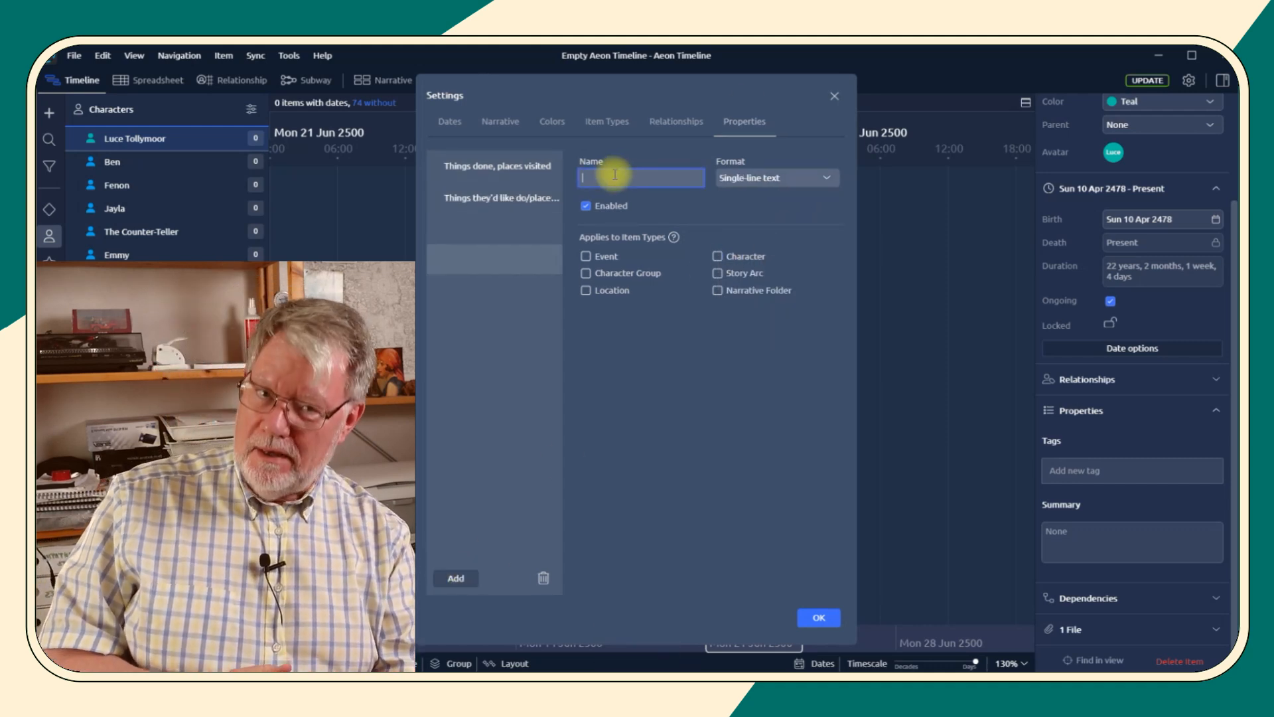
pyautogui.hotkey('alt', 'Tab')
pyautogui.write('Likes/Fears')
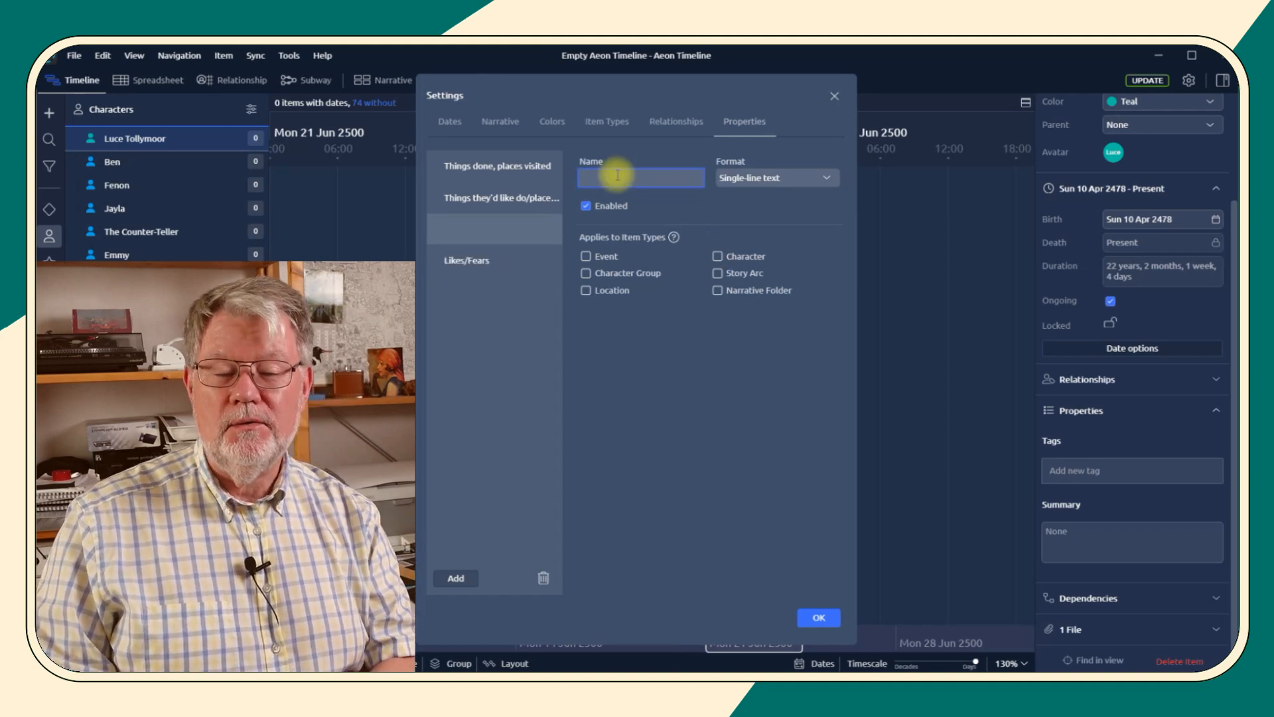
# - Add the remaining template properties: Wants/Ambitions, Needs, "Favourite food, music, activ…" and Deepest secret
pyautogui.press('Tab')
pyautogui.click(587, 178)
pyautogui.hotkey('ctrl', 'c')
pyautogui.hotkey('ctrl', 'v')
pyautogui.hotkey('alt', 'Tab')
pyautogui.hotkey('ctrl', 'v')
pyautogui.click(822, 179)
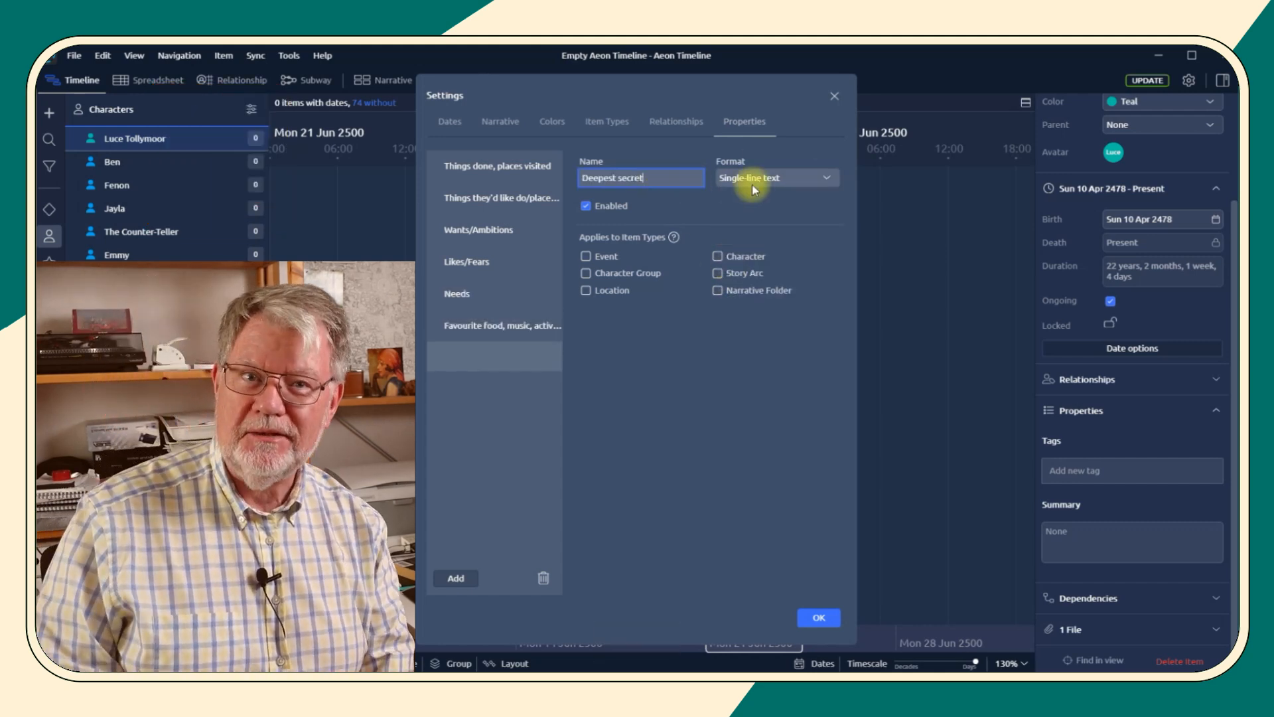
# - Set the Deepest secret property to multi-line text, apply it to the Character item type, and confirm the settings
pyautogui.click(753, 179)
pyautogui.click(763, 217)
pyautogui.click(716, 257)
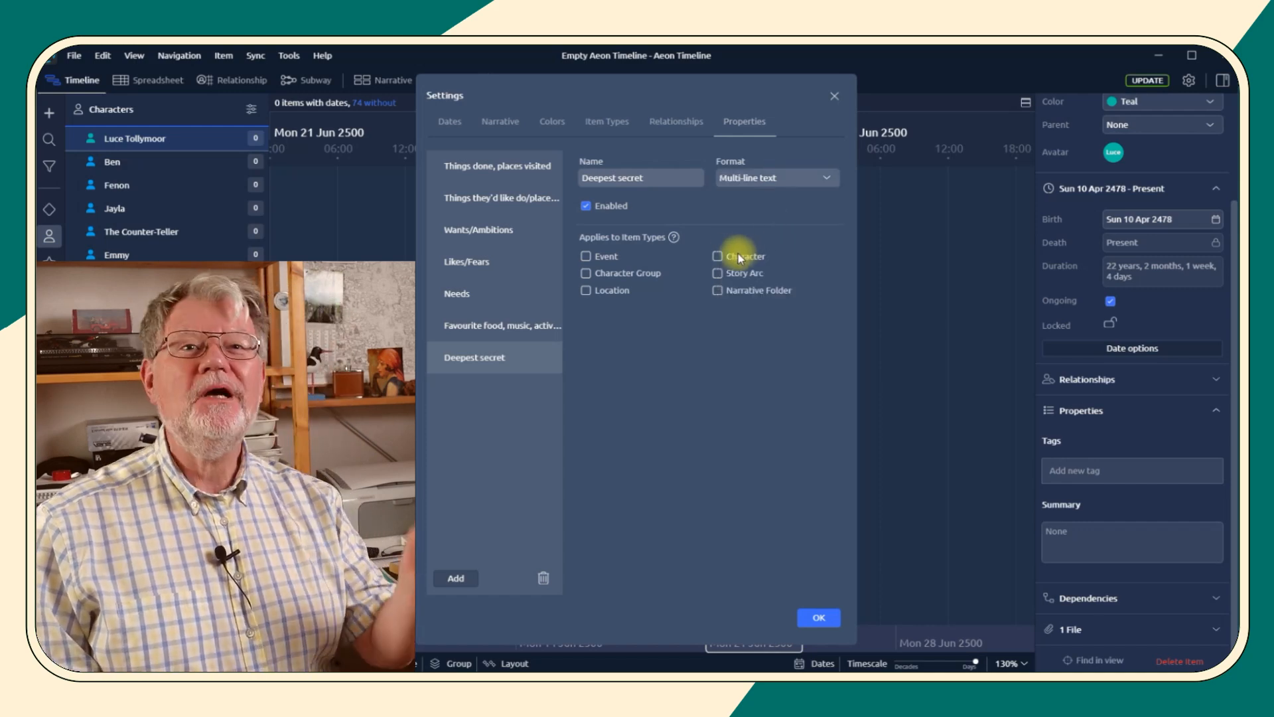
pyautogui.click(816, 616)
pyautogui.scroll(-5, 1198, 498)
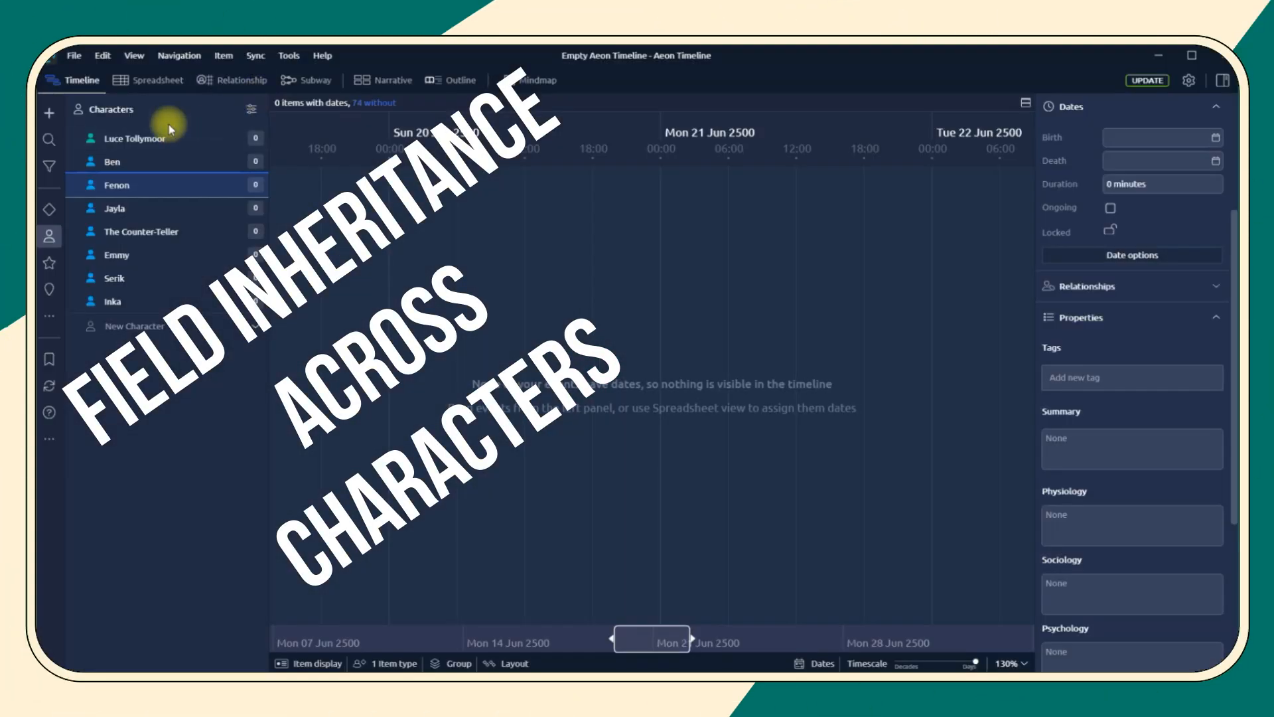
# - Examine the Physiology, Sociology and Psychology property fields for Luce Tollymoor, Ben, The Counter-Teller and Inka
pyautogui.click(151, 138)
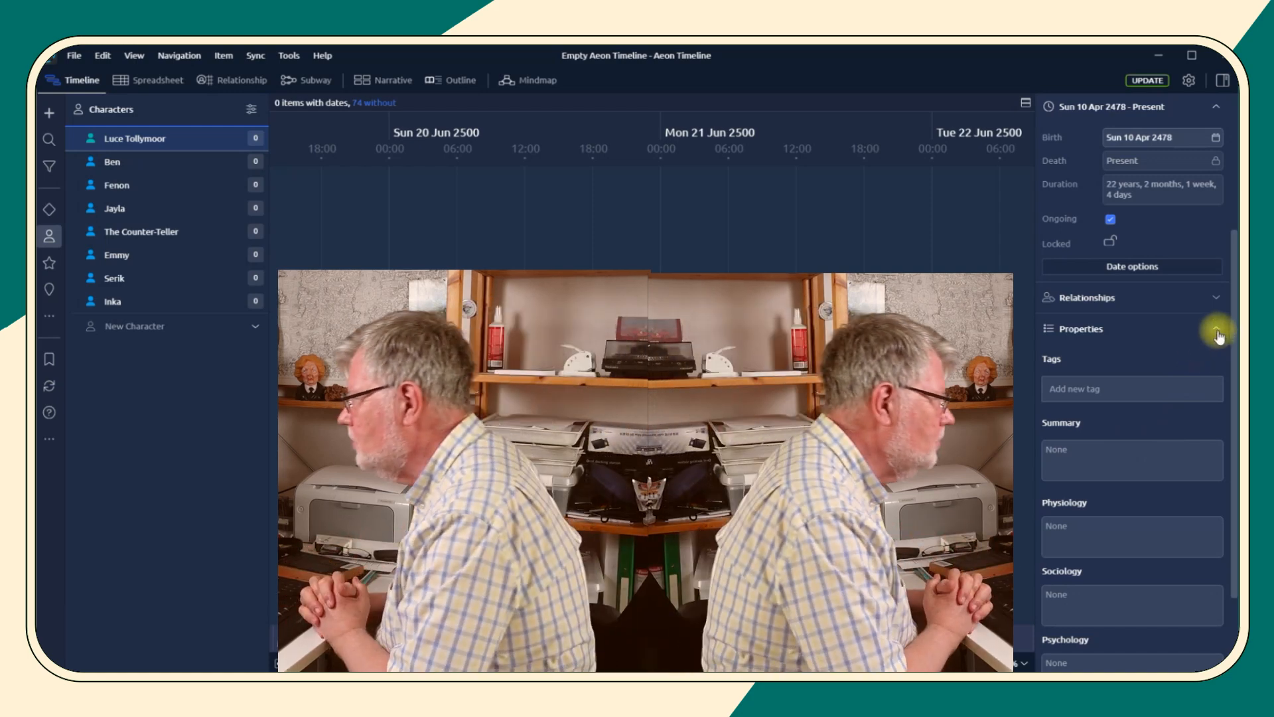
pyautogui.click(142, 162)
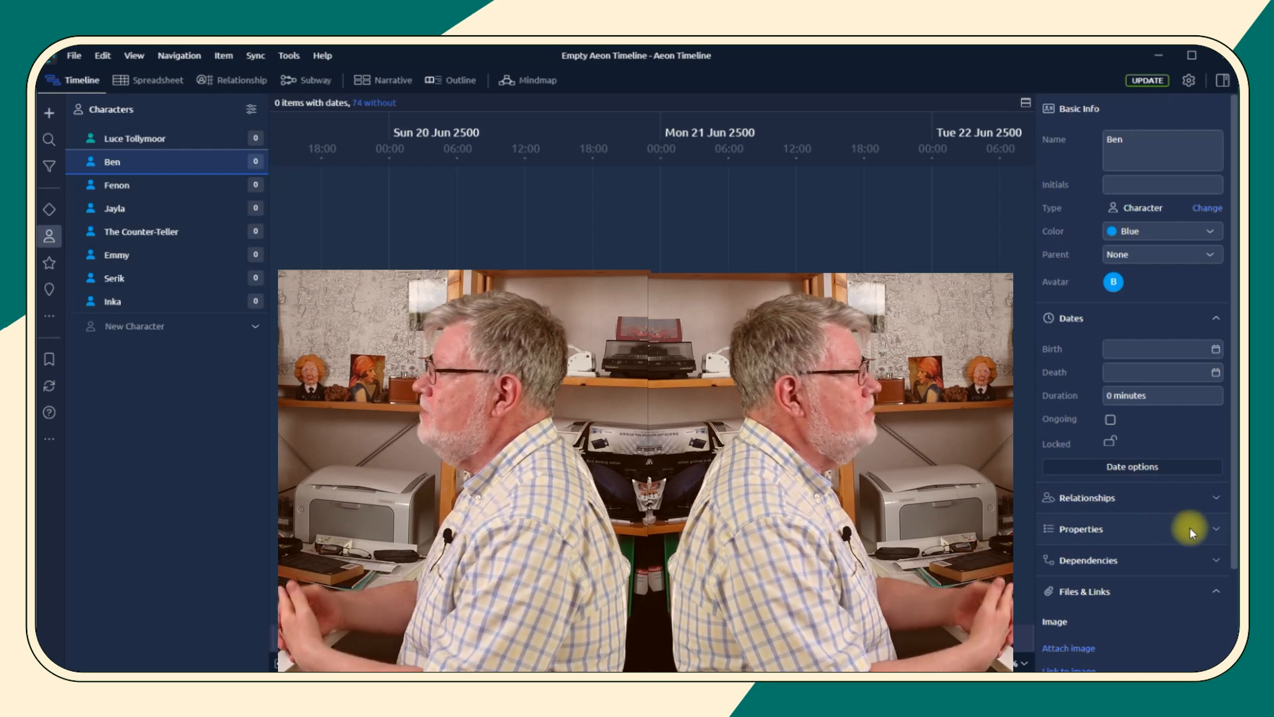
pyautogui.click(1211, 534)
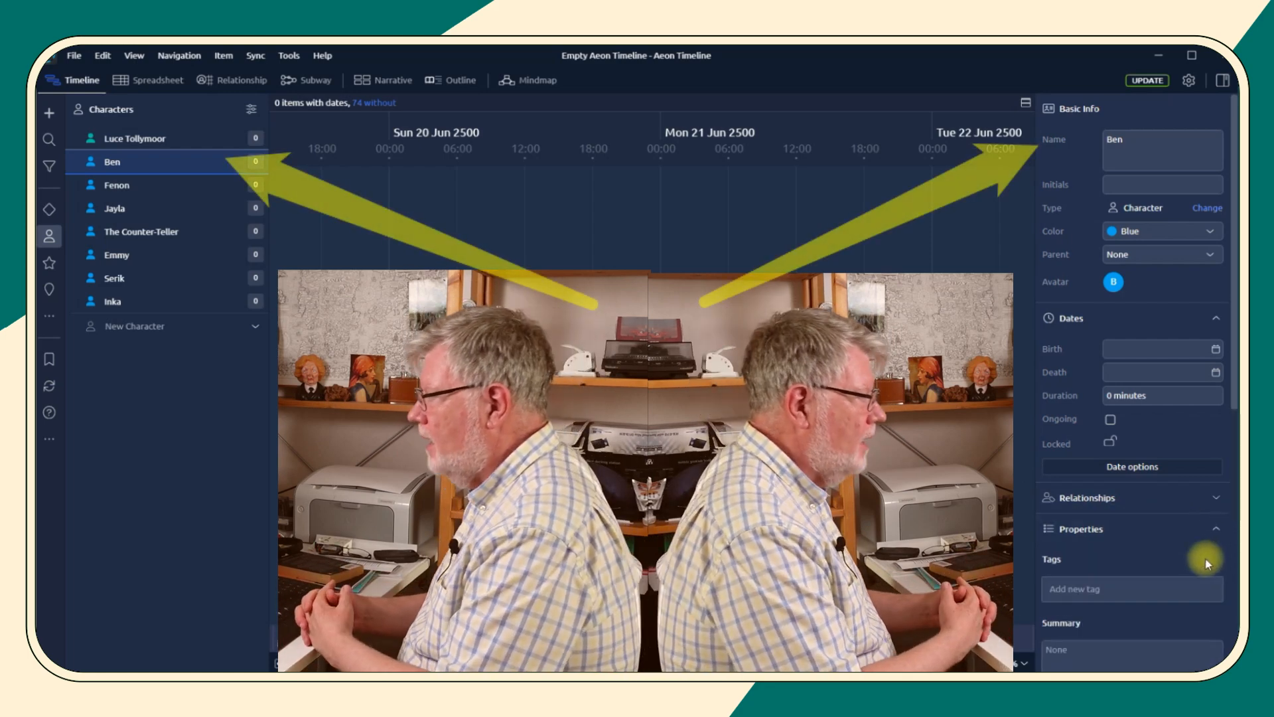
pyautogui.scroll(-3, 1197, 577)
pyautogui.scroll(-2, 1194, 596)
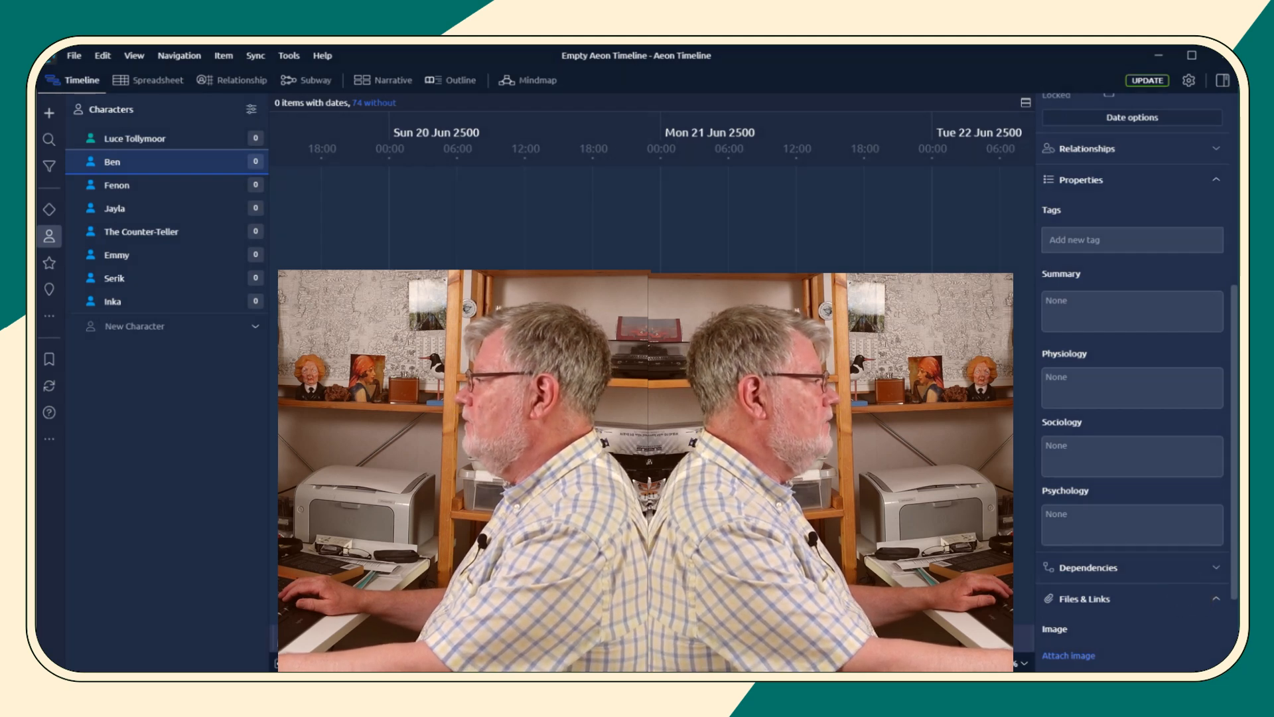
pyautogui.click(130, 229)
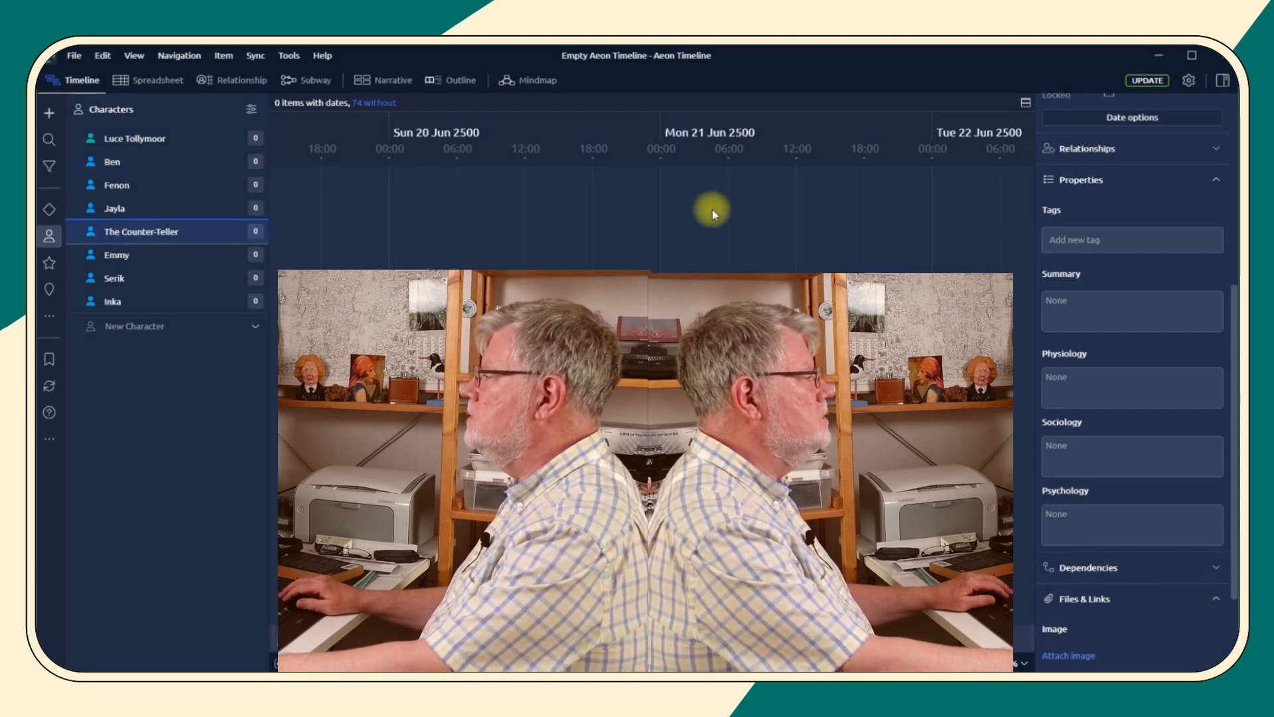
pyautogui.scroll(4, 1138, 221)
pyautogui.scroll(-3, 1140, 225)
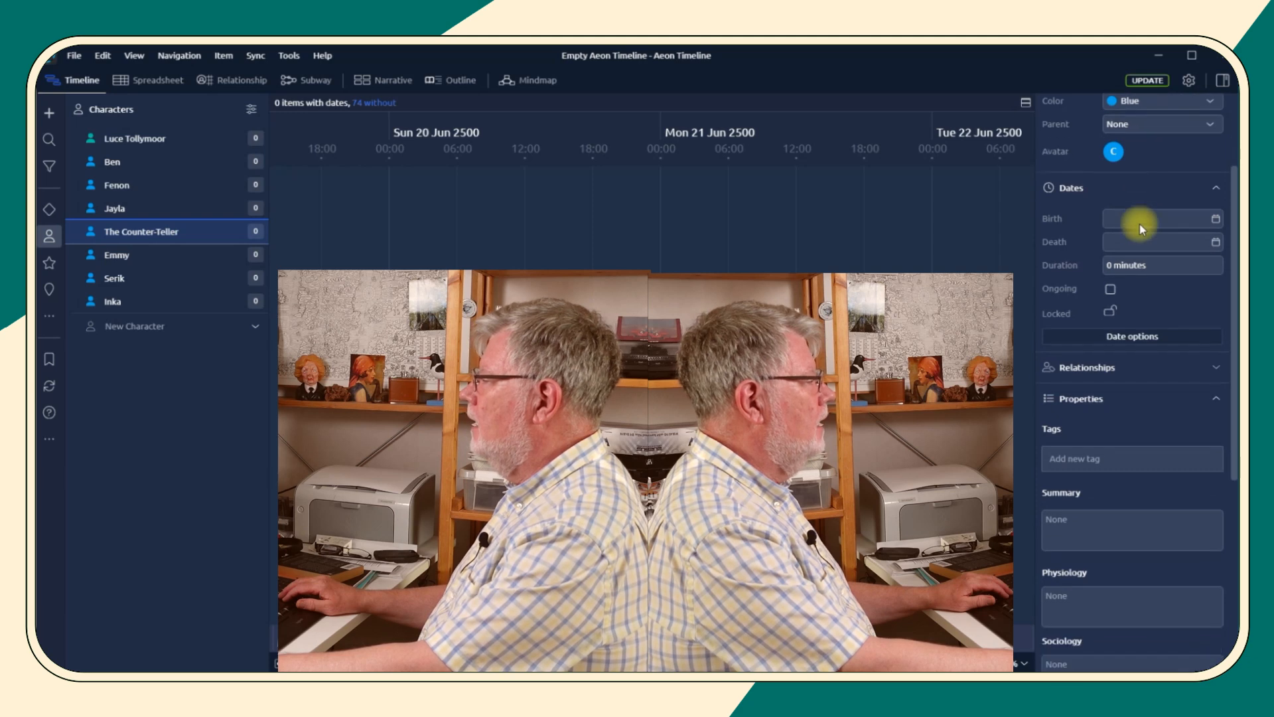
pyautogui.scroll(-1, 1178, 399)
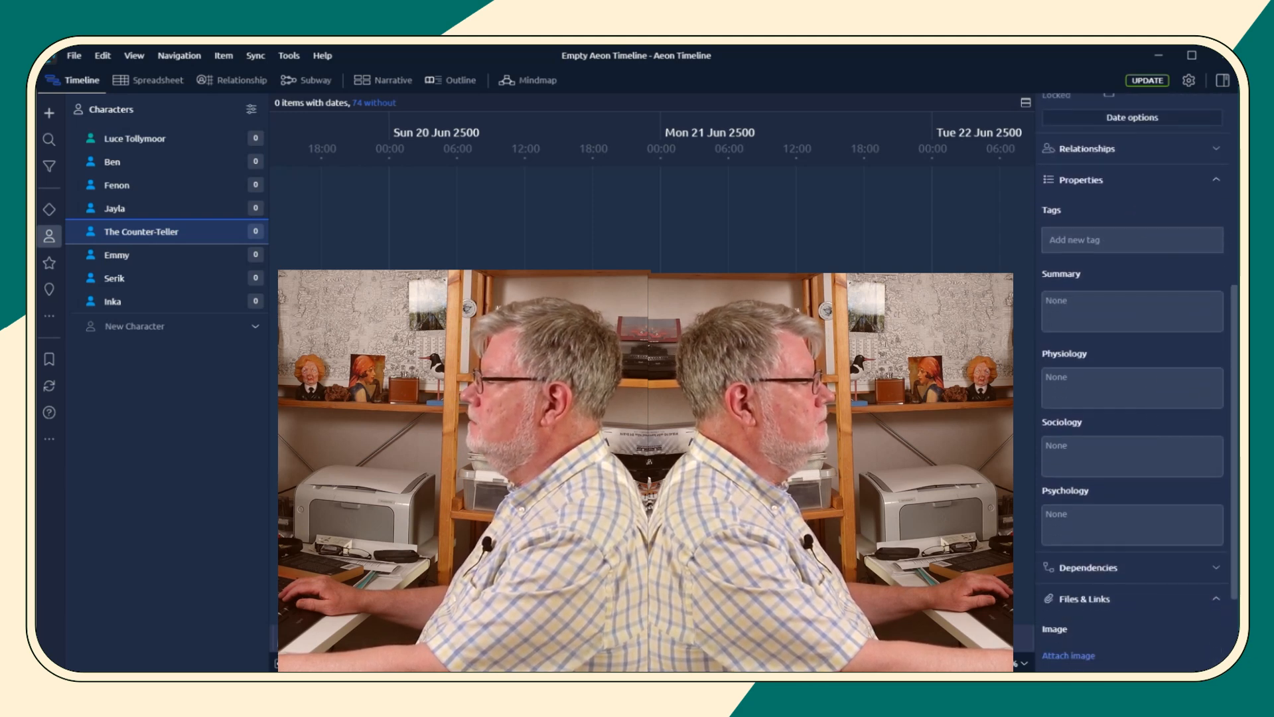
pyautogui.click(194, 307)
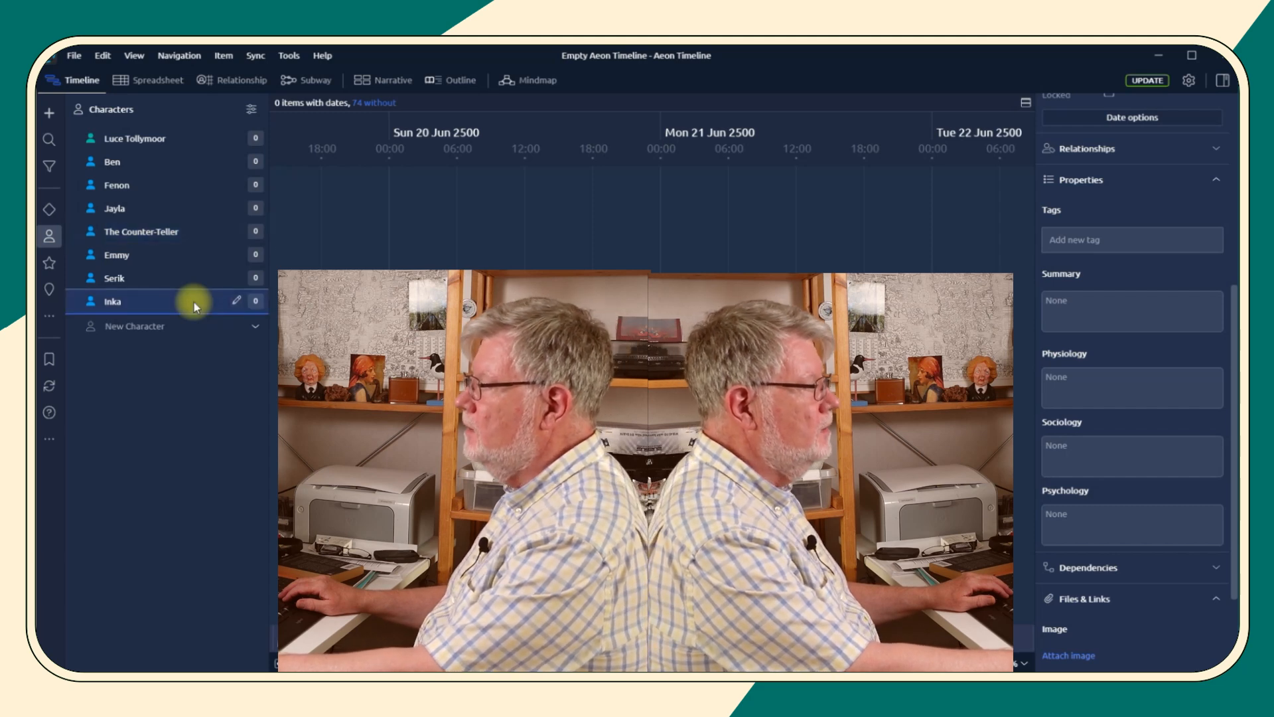
pyautogui.scroll(10, 1137, 312)
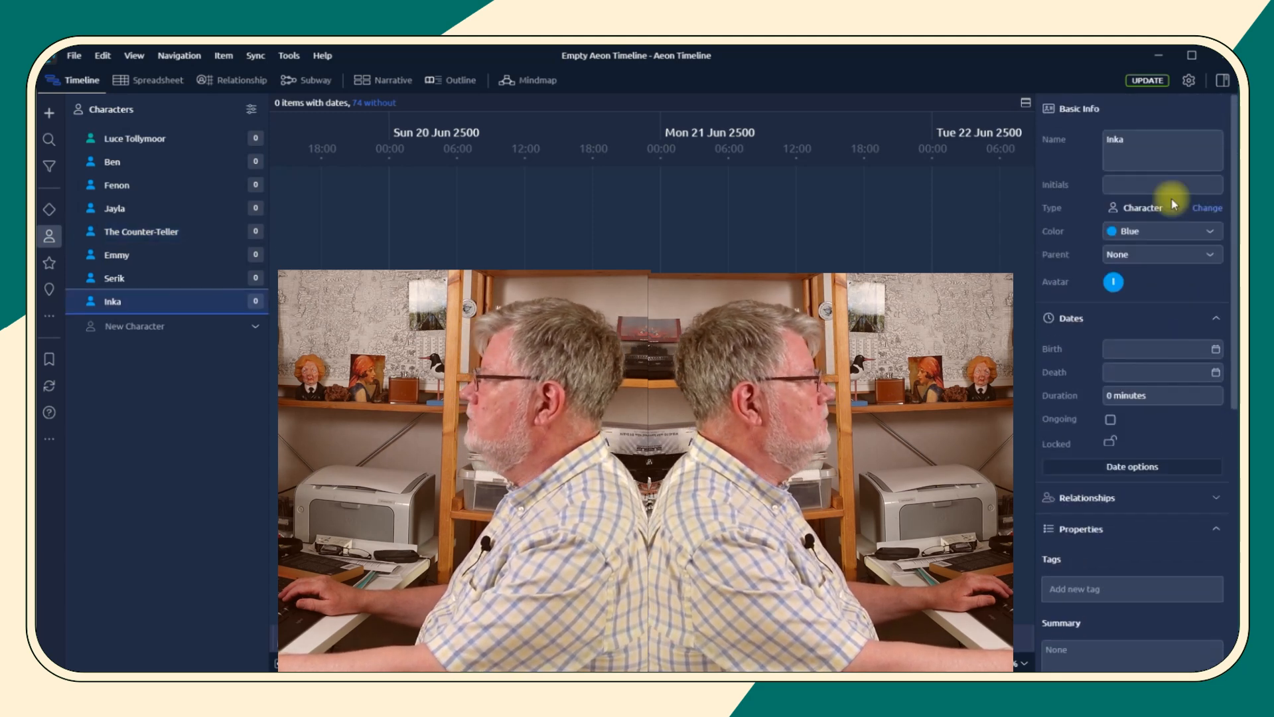
pyautogui.scroll(-10, 1164, 425)
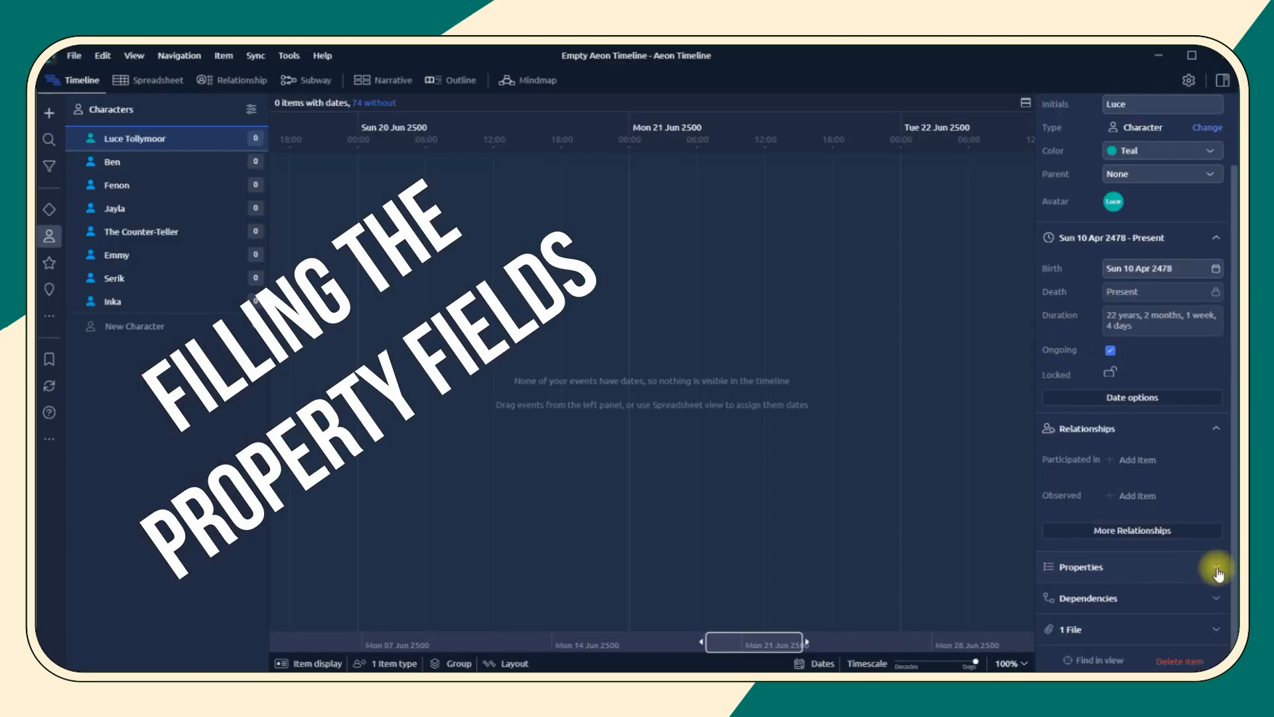
# - Paste the prepared text on height and weight, colouring, posture and appearance into Luce Tollymoor's Physiology property
pyautogui.scroll(-5, 1187, 564)
pyautogui.click(1143, 425)
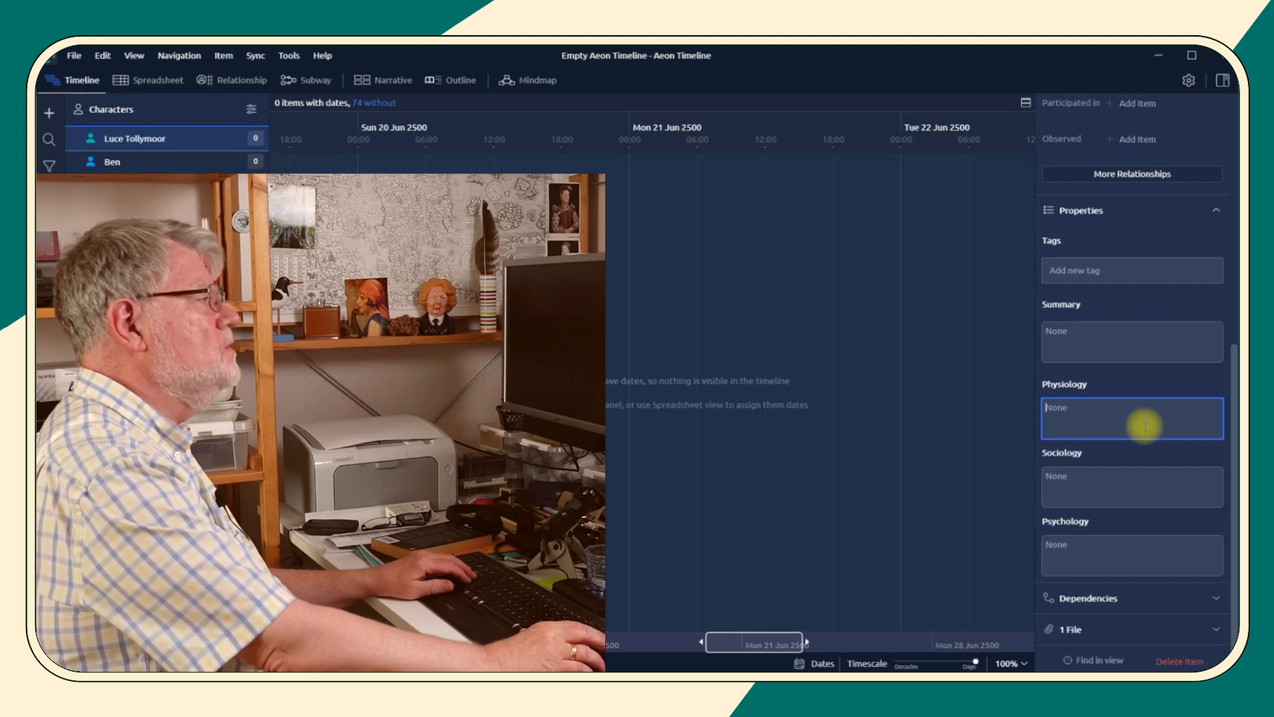
pyautogui.hotkey('ctrl', 'v')
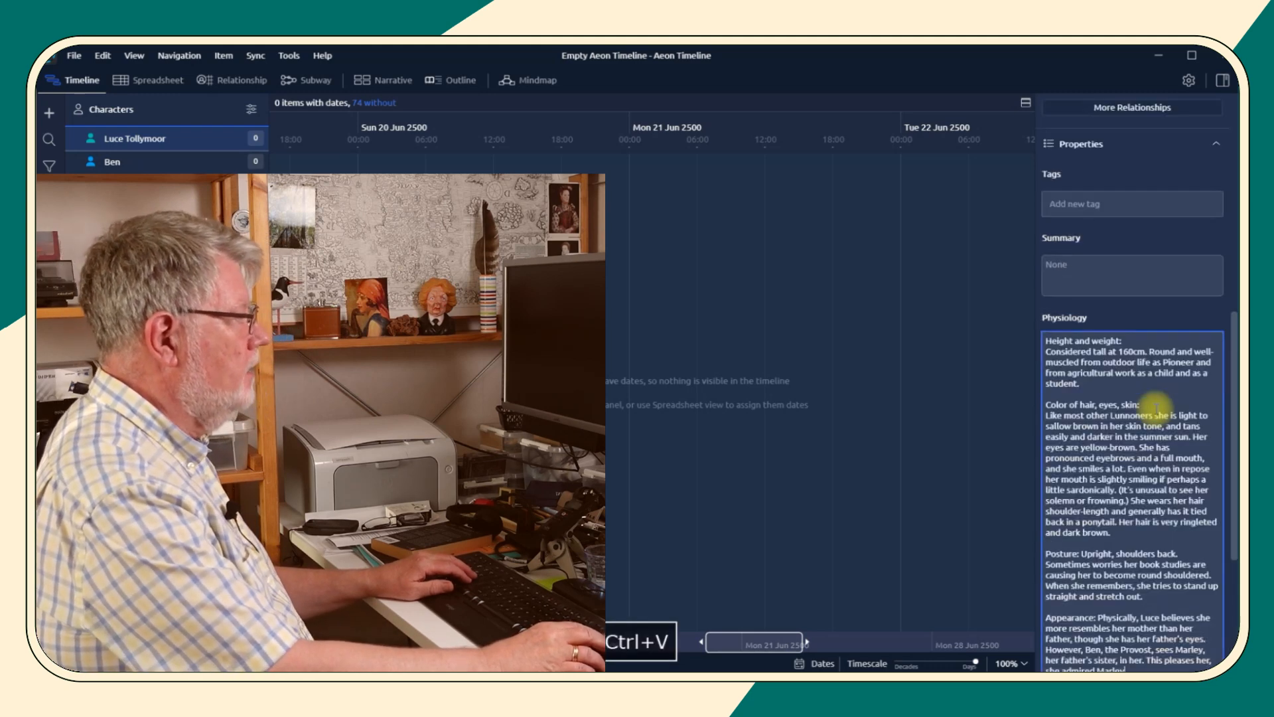
# - Paste the prepared text on class, occupation, education and home life into Luce Tollymoor's Sociology property
pyautogui.scroll(-1, 1152, 406)
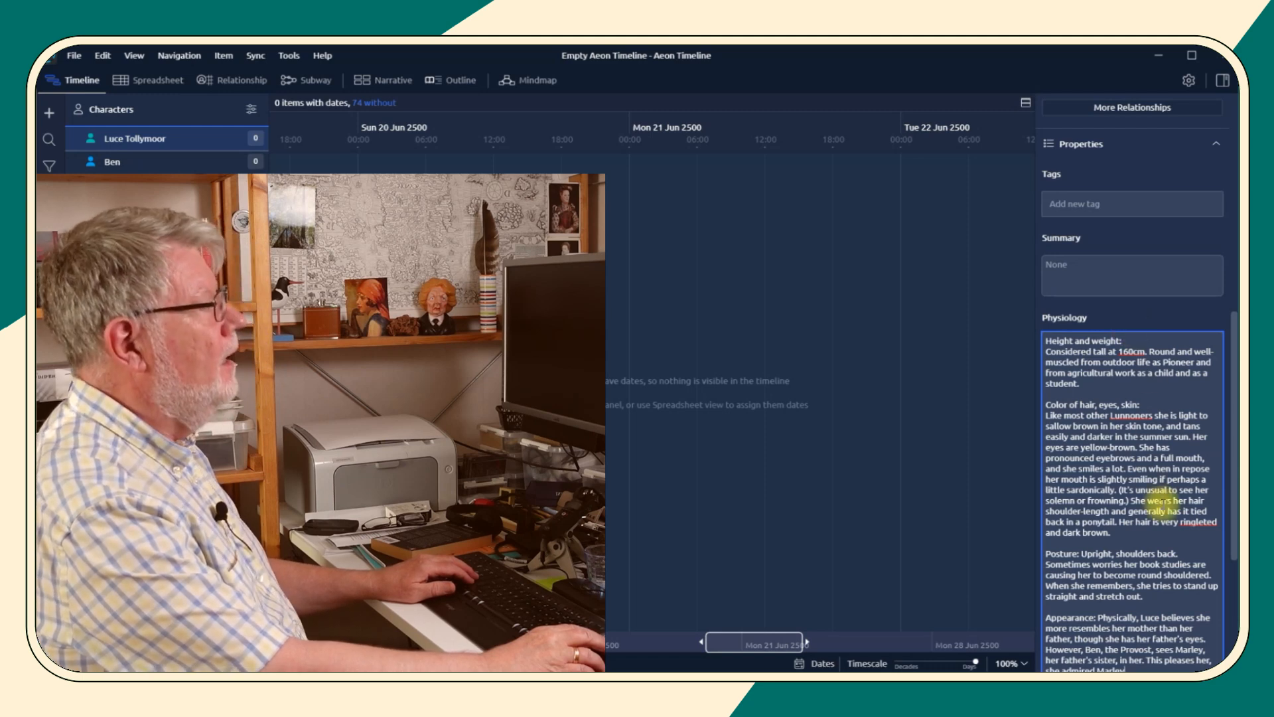
pyautogui.scroll(-3, 1161, 501)
pyautogui.scroll(-2, 1161, 504)
pyautogui.click(1065, 483)
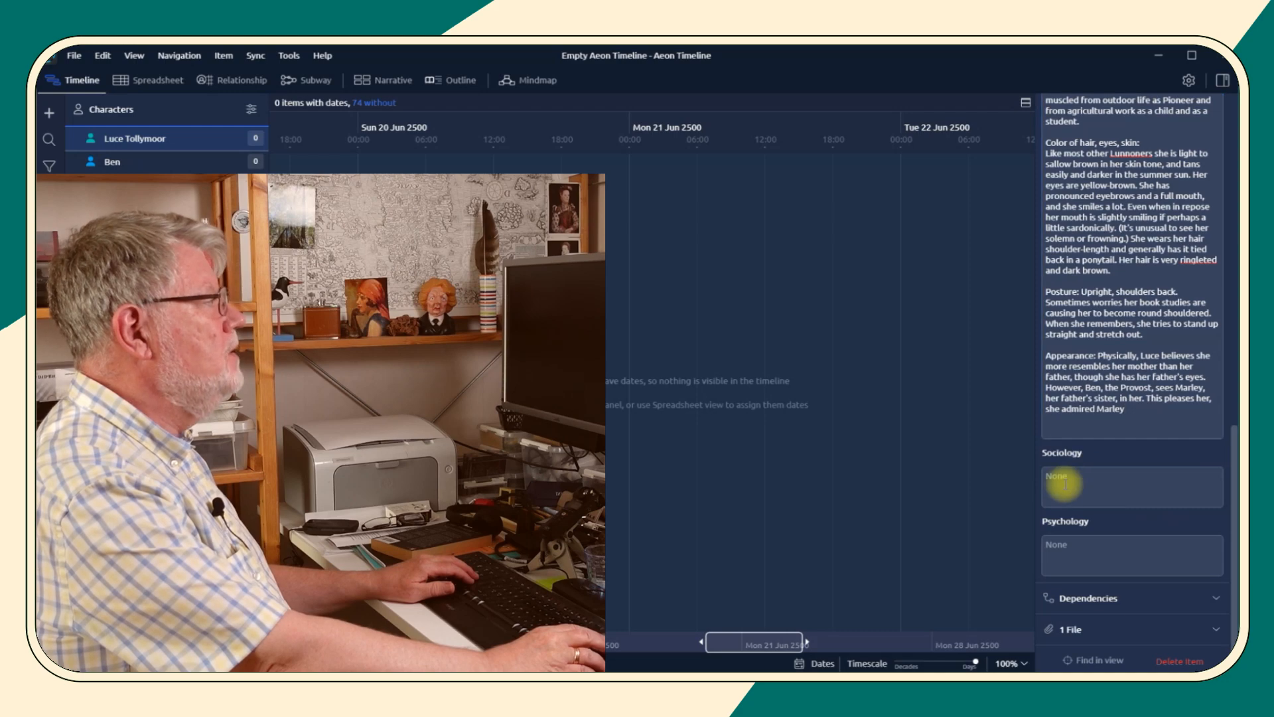
pyautogui.hotkey('ctrl', 'v')
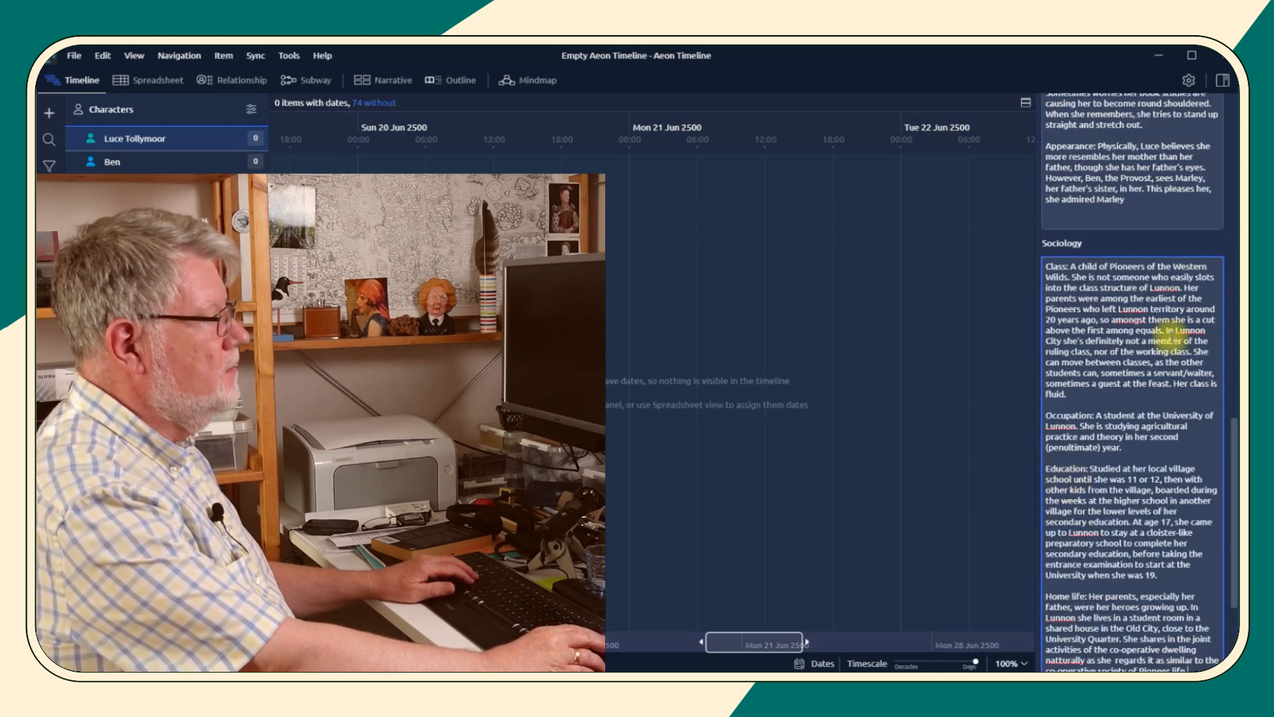
# - Insert line breaks after the Class, Occupation, Education and Home life headings in the Sociology text
pyautogui.scroll(-5, 1188, 348)
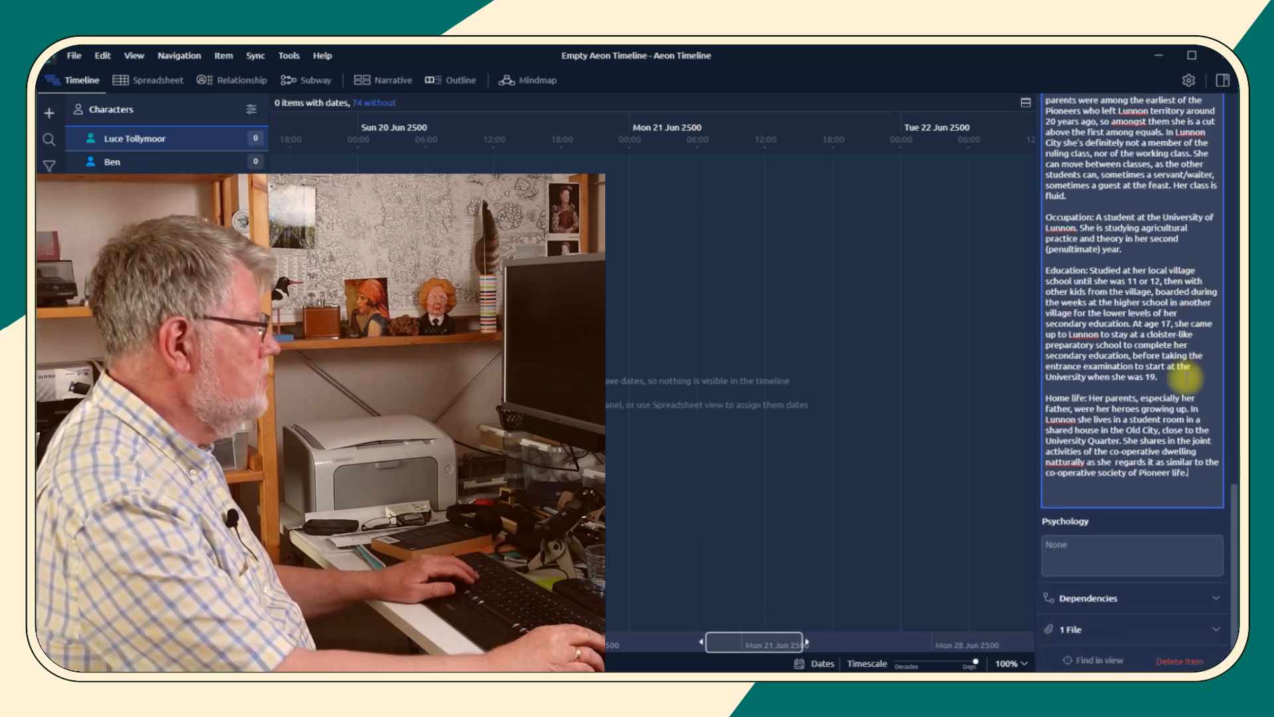
pyautogui.scroll(3, 1186, 377)
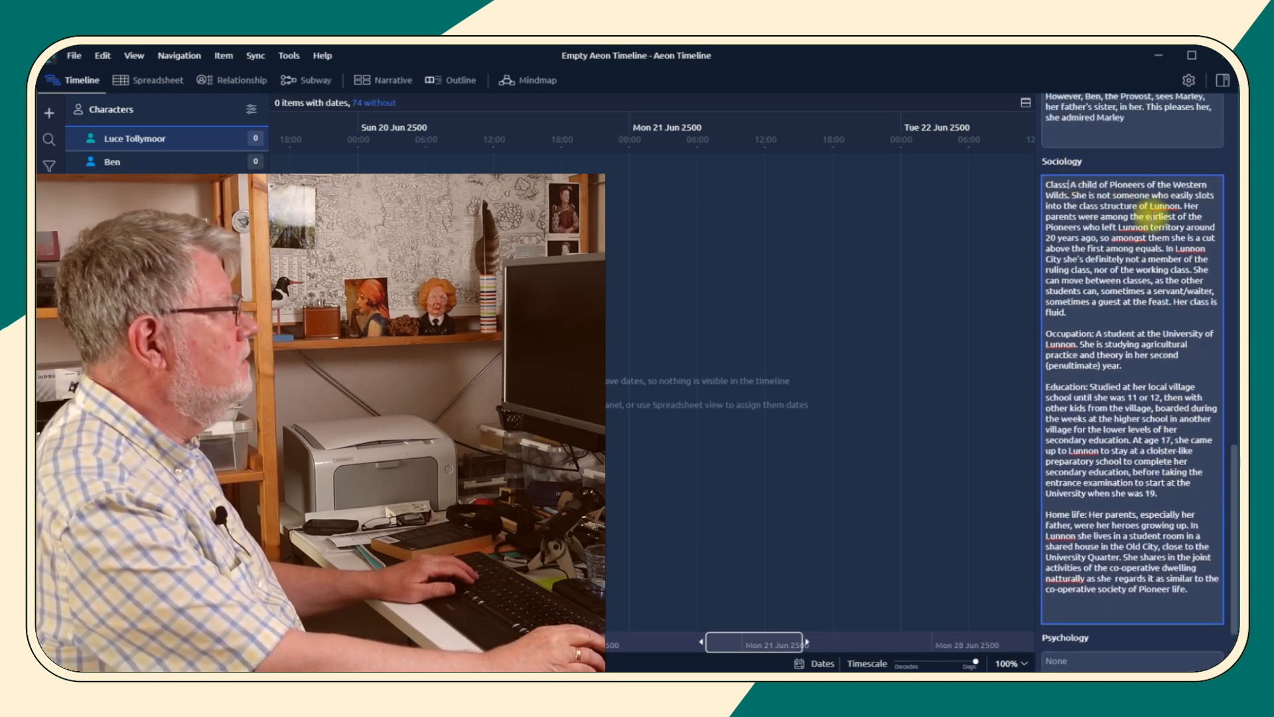
pyautogui.press('Return')
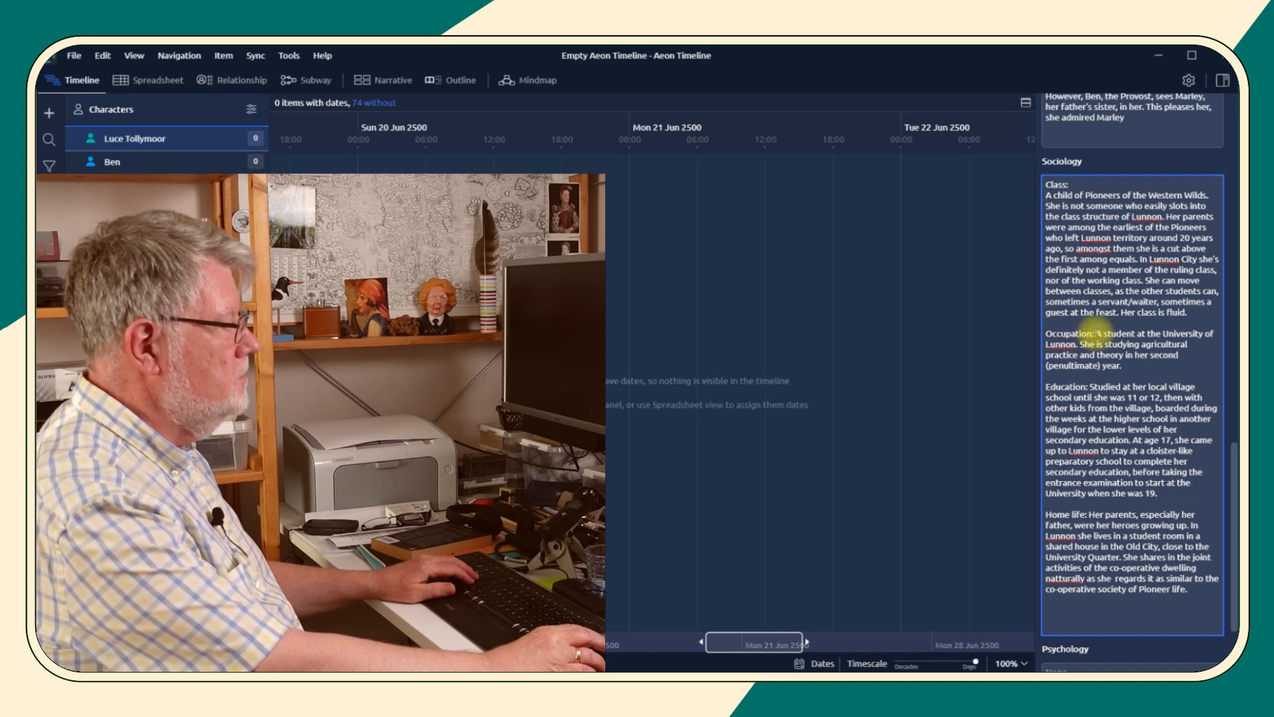
pyautogui.press('Return')
pyautogui.press('Return')
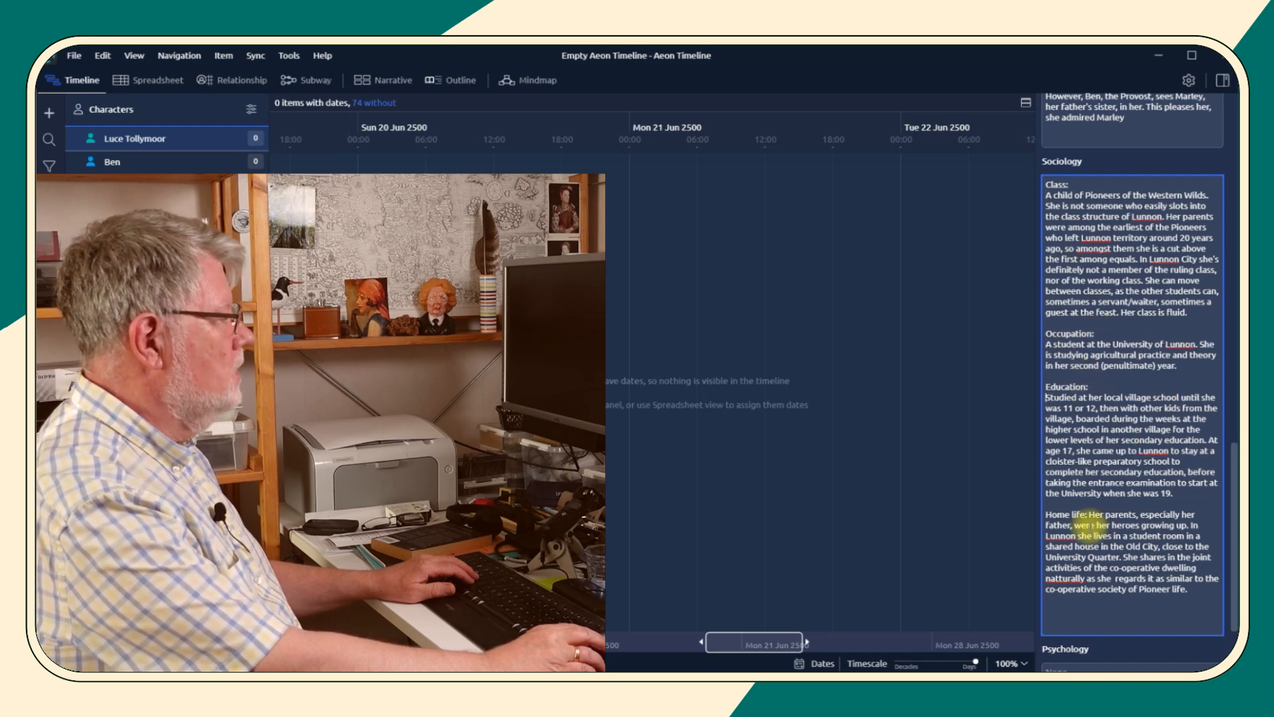
pyautogui.press('Return')
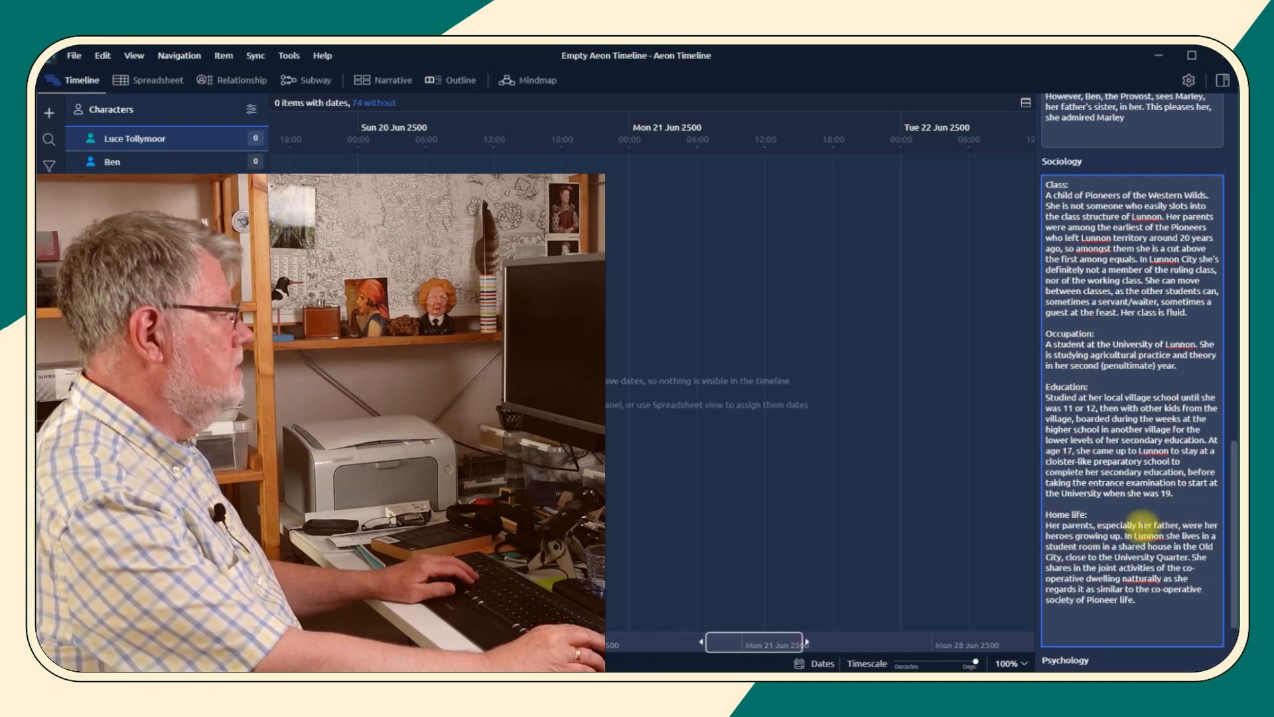
# - Paste the prepared psychology description into Luce Tollymoor's Psychology property
pyautogui.scroll(-3, 1131, 513)
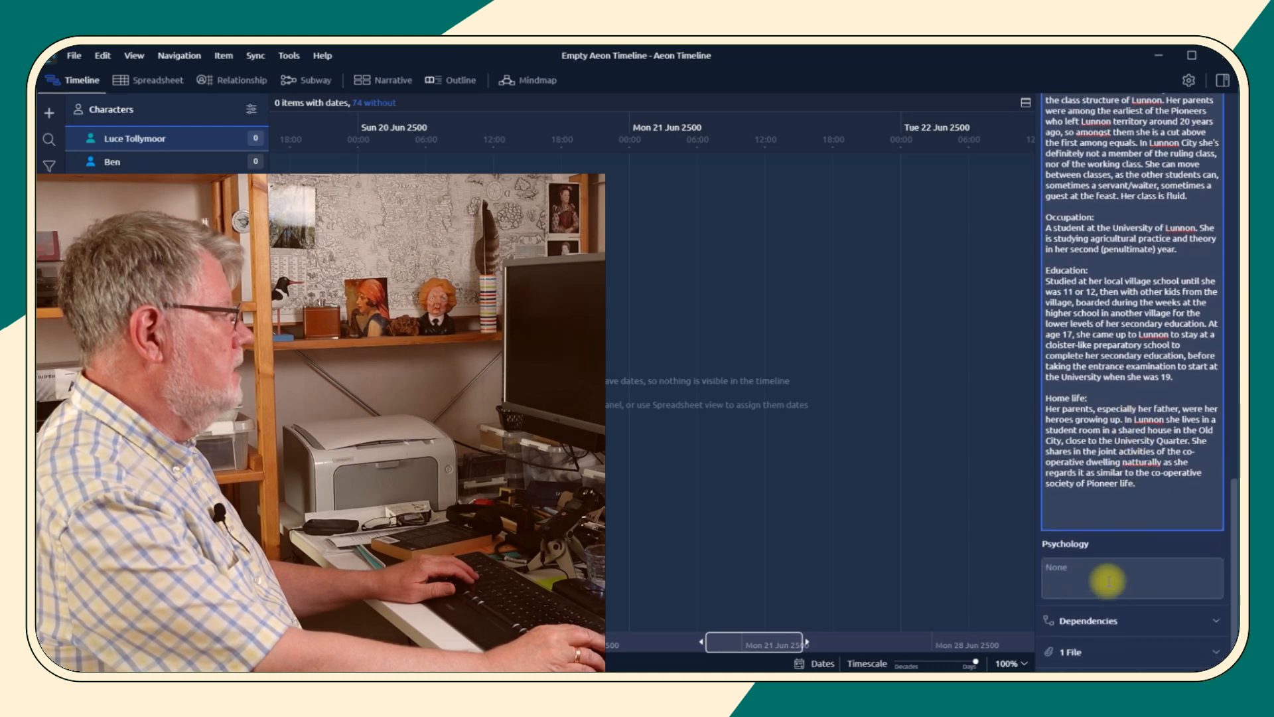
pyautogui.click(1101, 572)
pyautogui.hotkey('ctrl', 'v')
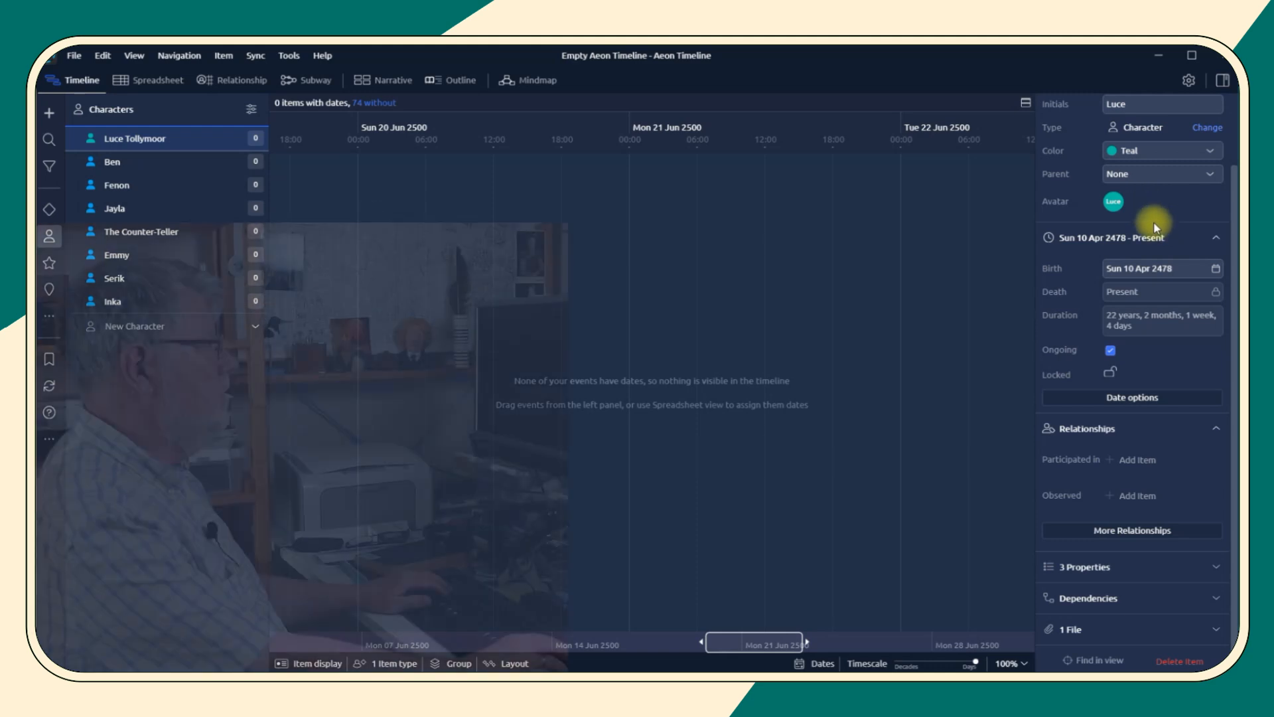
# - Add "Relates to" character relationships from Luce Tollymoor to Ben and Fenon
pyautogui.scroll(2, 1152, 204)
pyautogui.scroll(-2, 1179, 511)
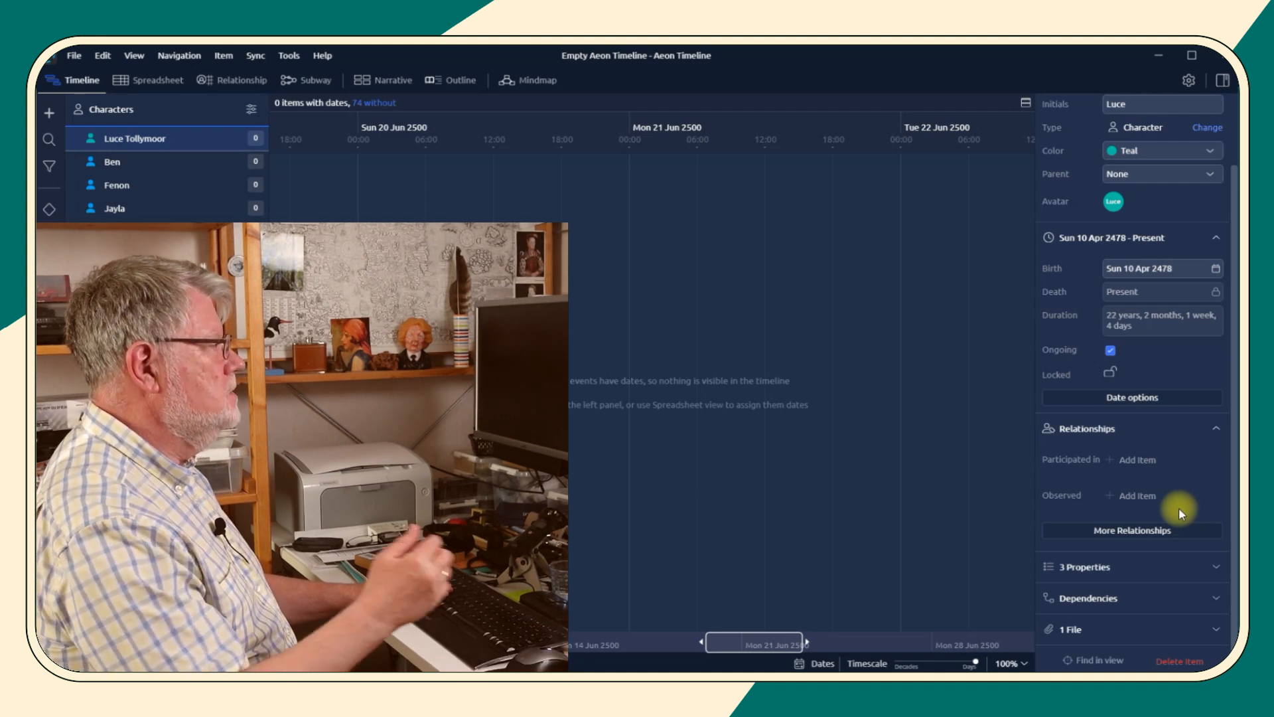
pyautogui.click(1153, 537)
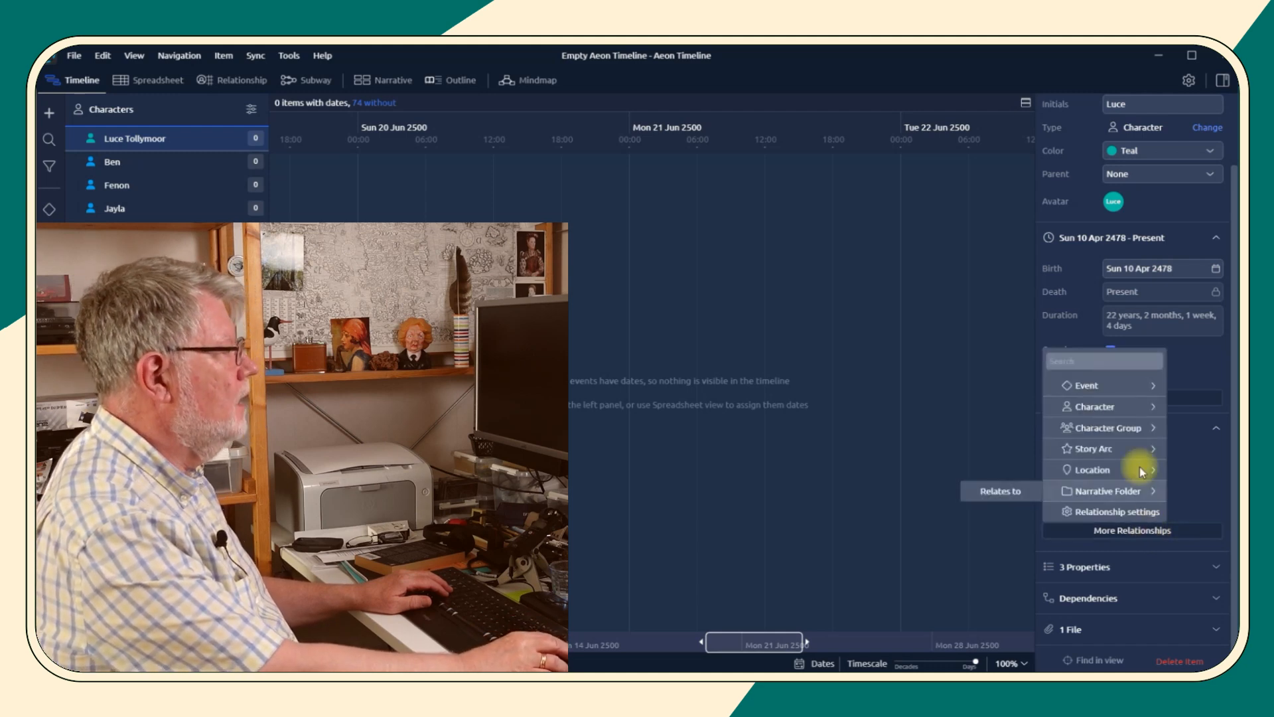
pyautogui.moveTo(1102, 391)
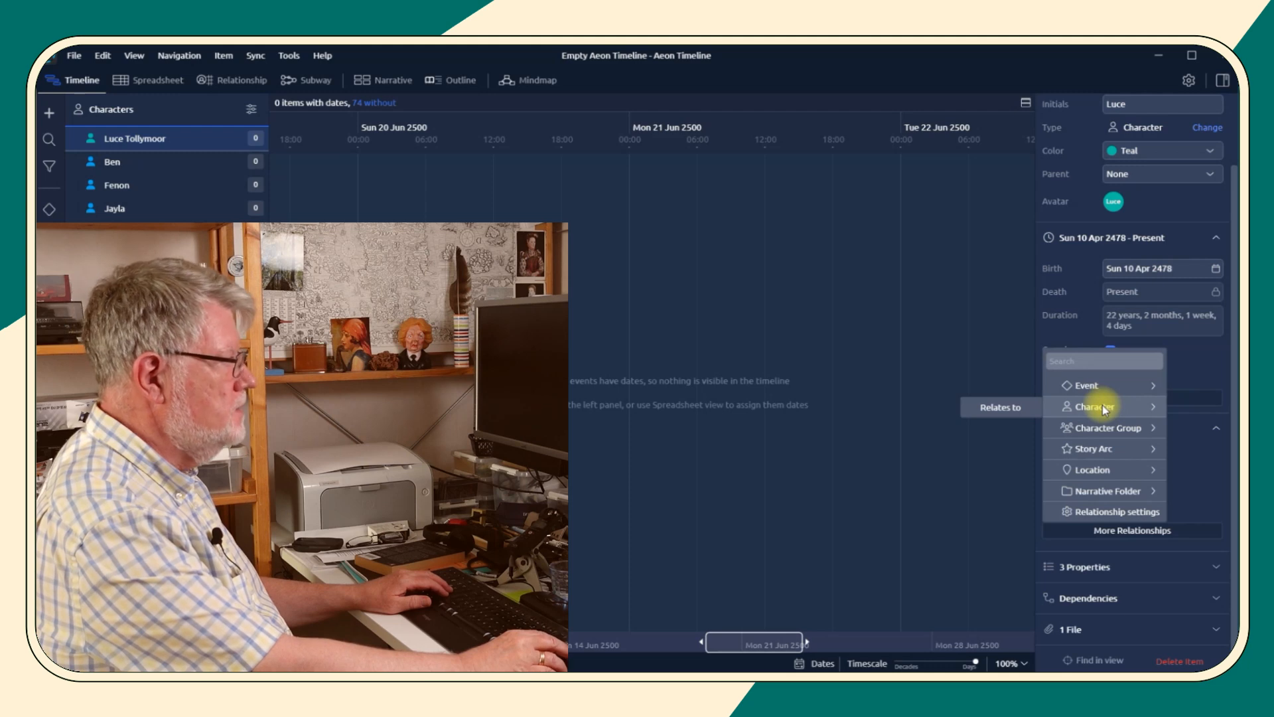
pyautogui.click(1008, 409)
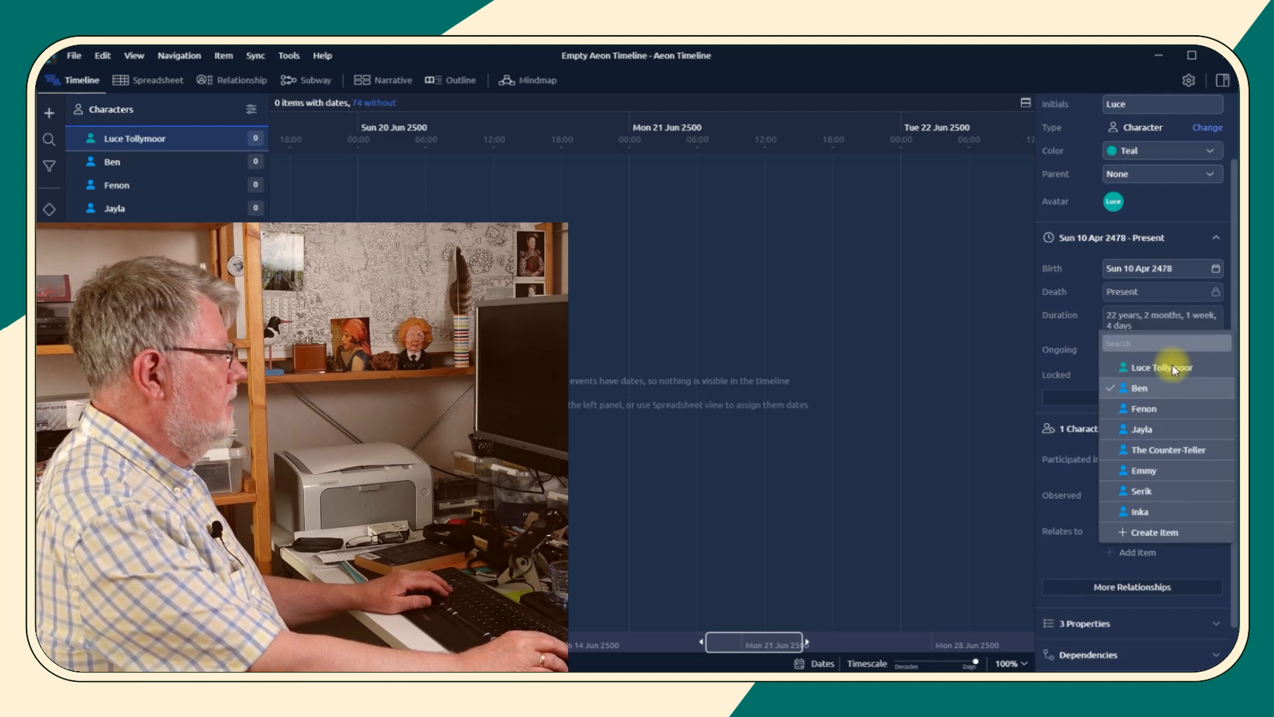
pyautogui.click(1165, 408)
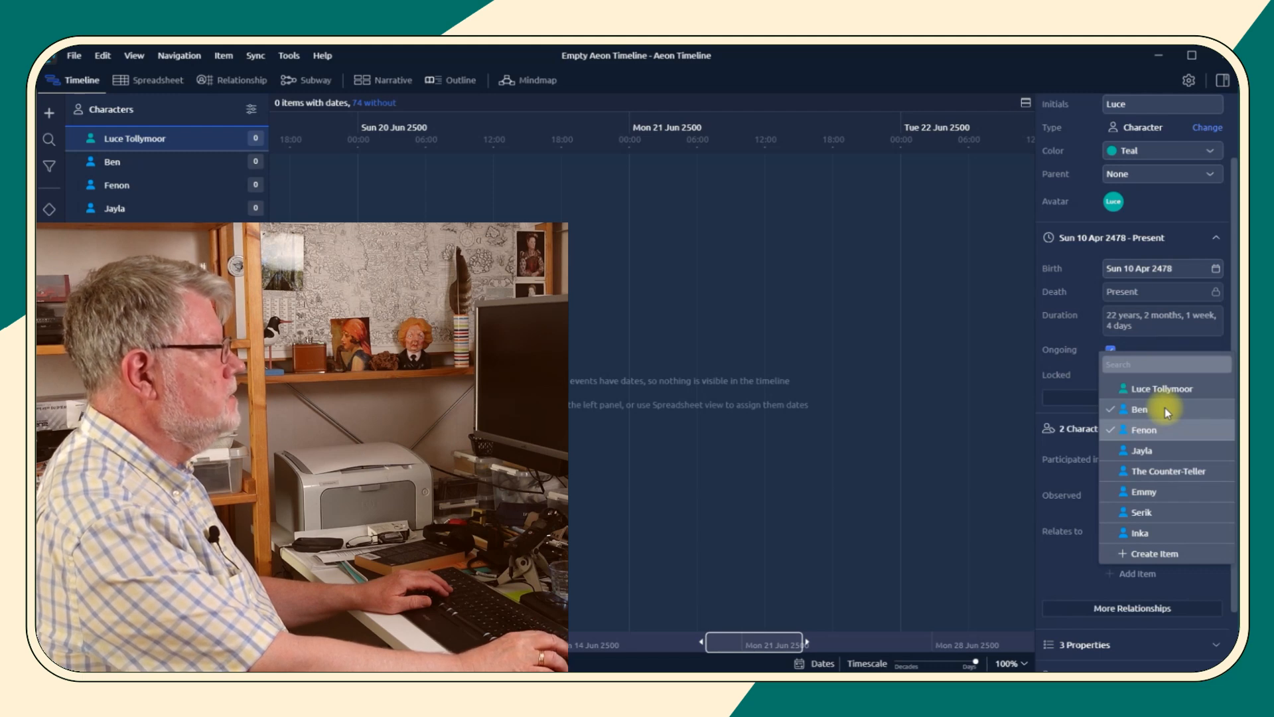
pyautogui.click(1010, 452)
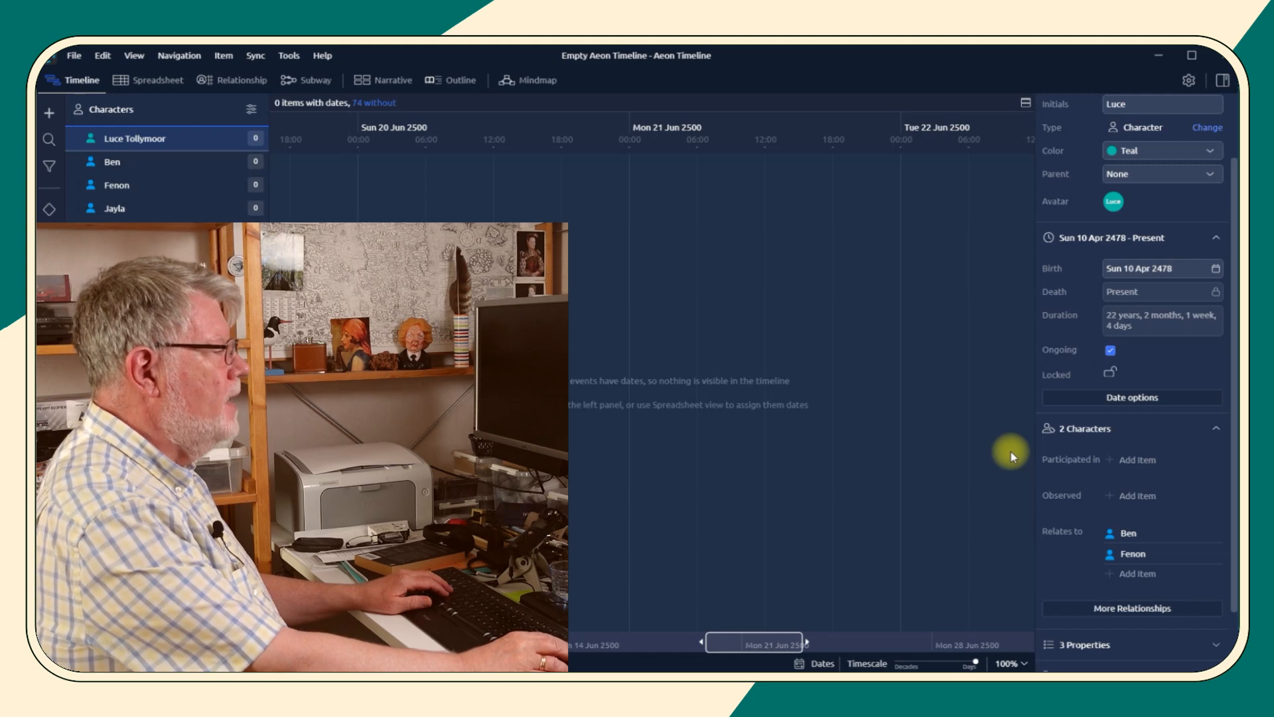
# - Select the related character Ben in the inspector and rename him "Ben Bethel, The Provost"
pyautogui.rightClick(1124, 534)
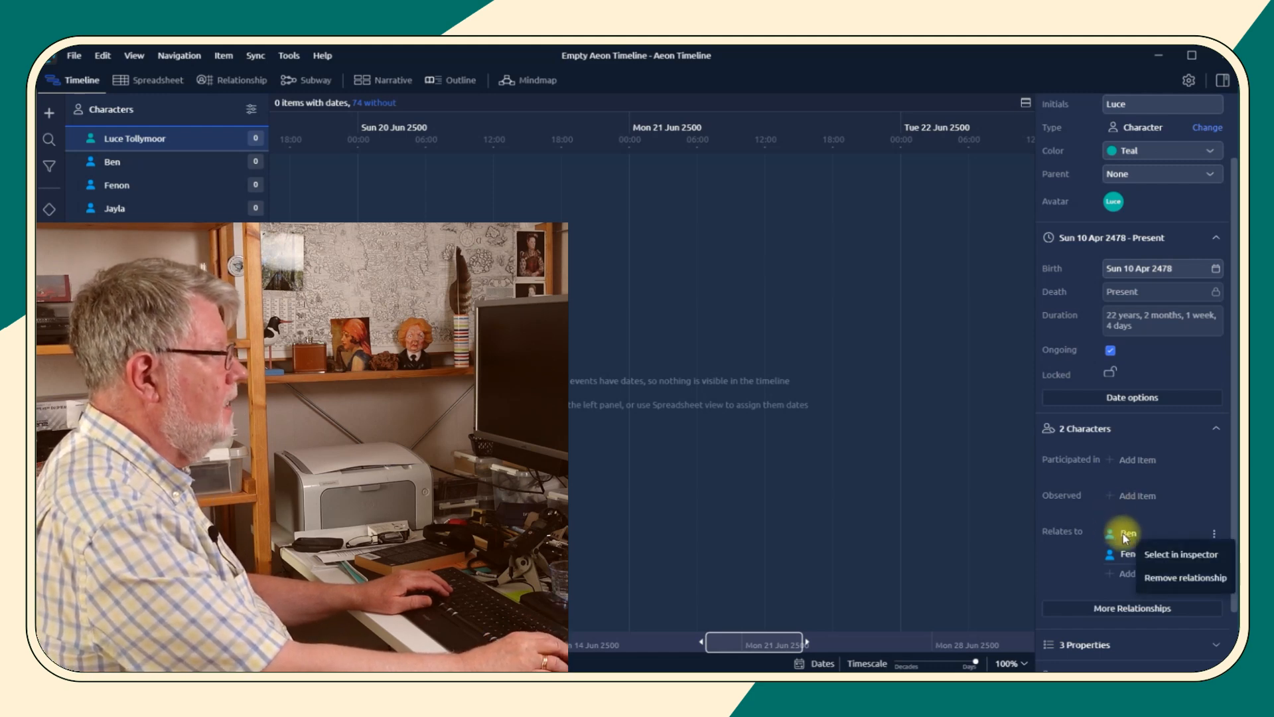
pyautogui.click(1181, 556)
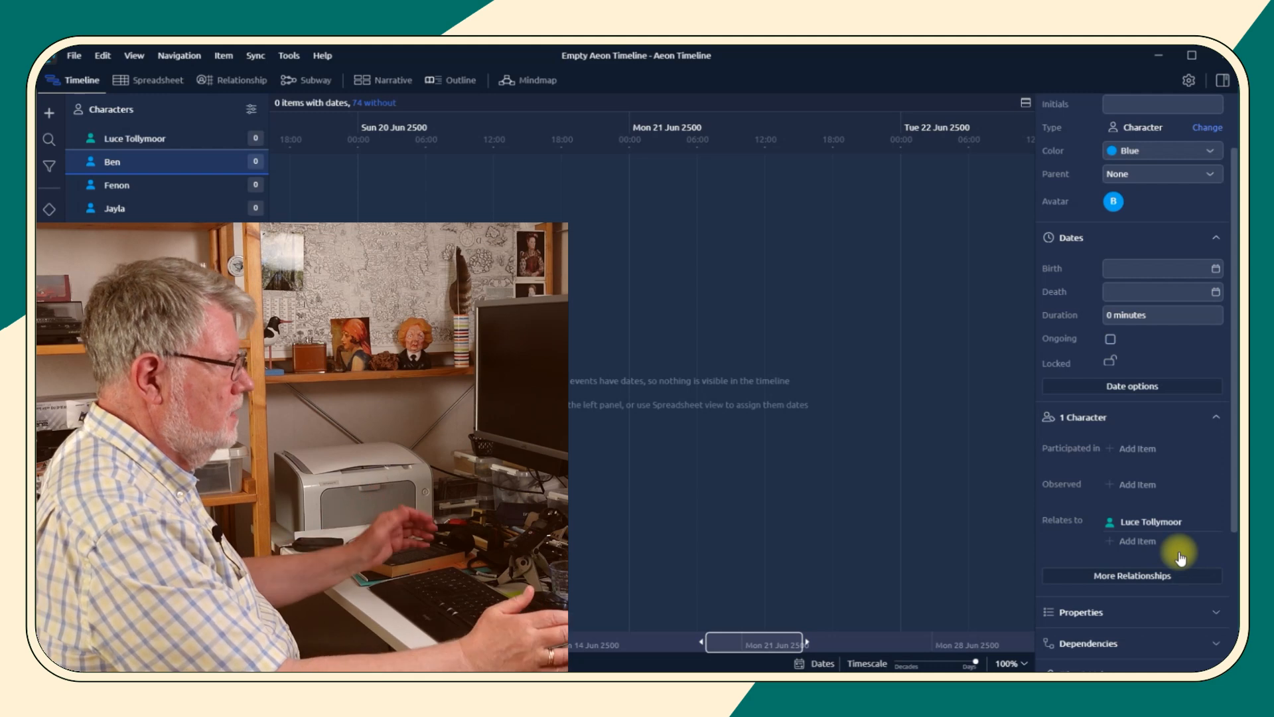
pyautogui.scroll(2, 1194, 241)
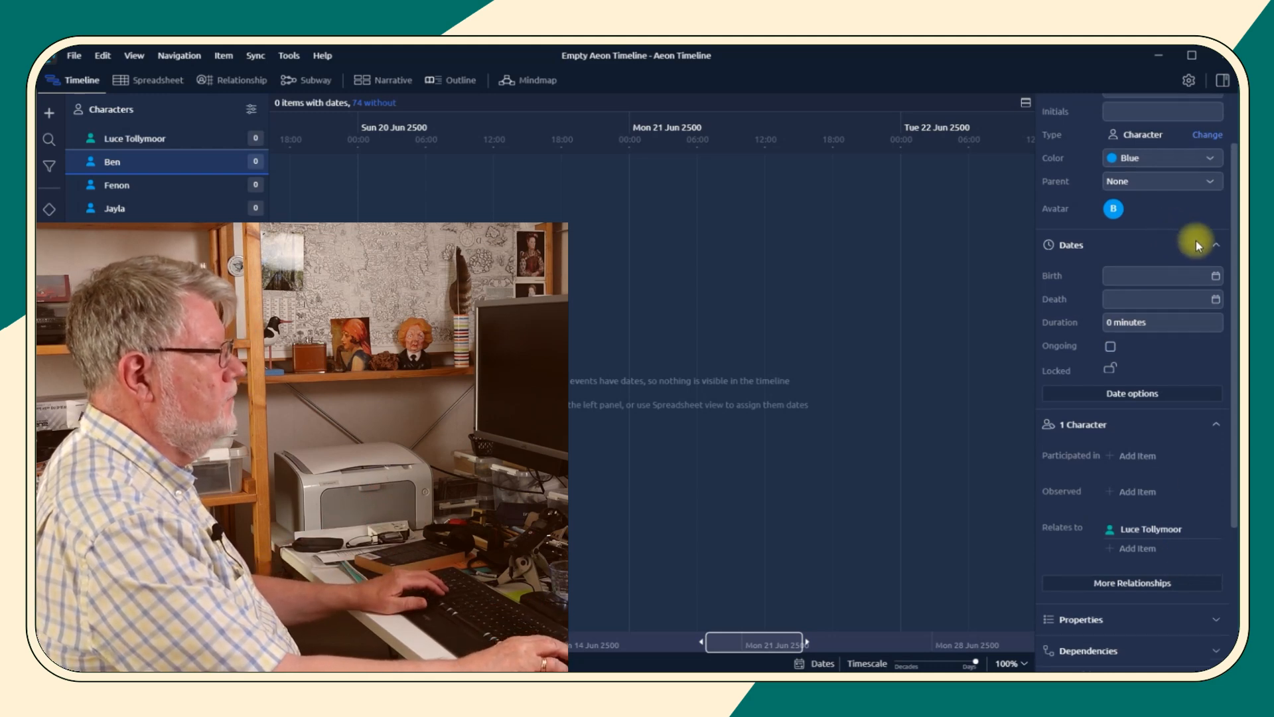
pyautogui.click(1160, 141)
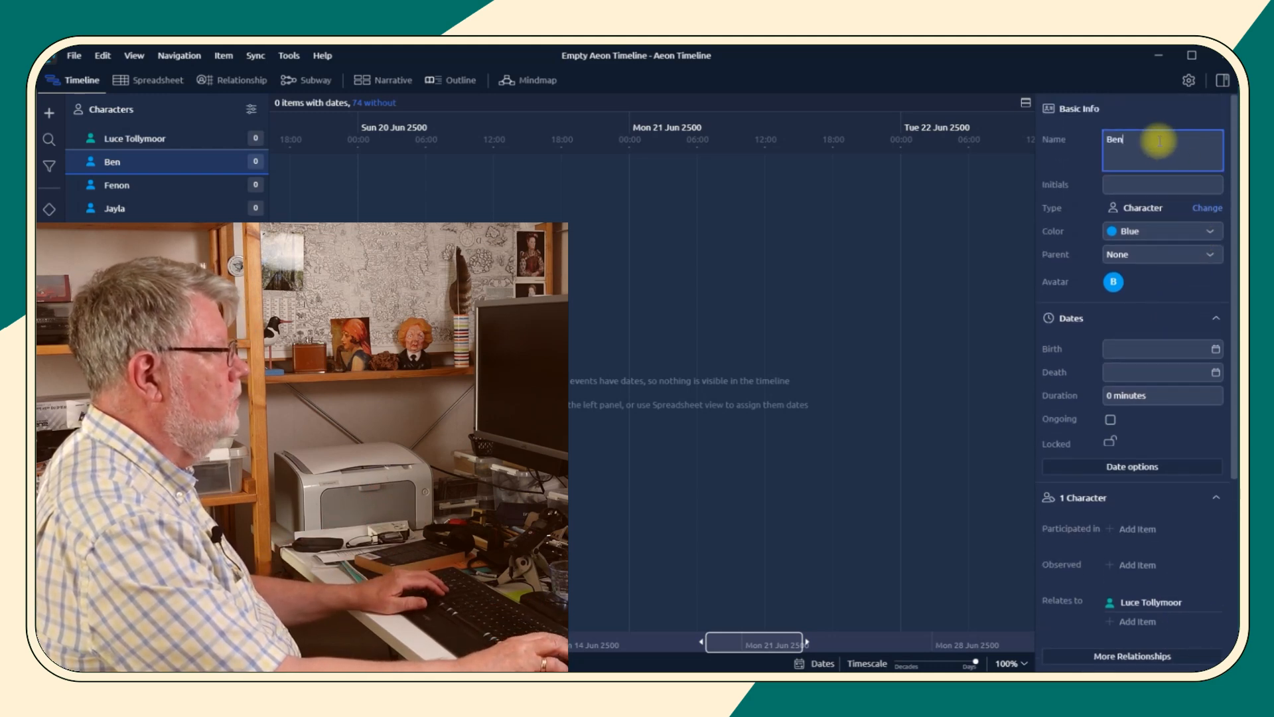
pyautogui.write('B')
pyautogui.write('ethel, The Provost')
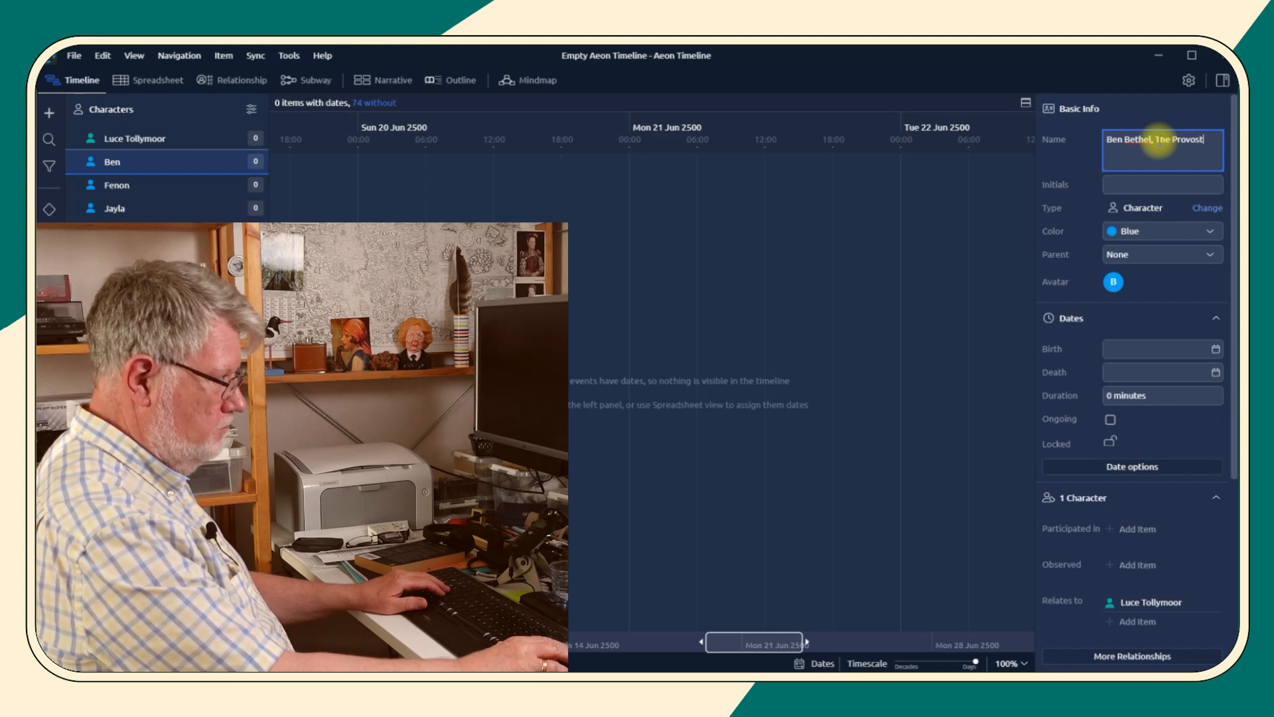
pyautogui.click(1147, 179)
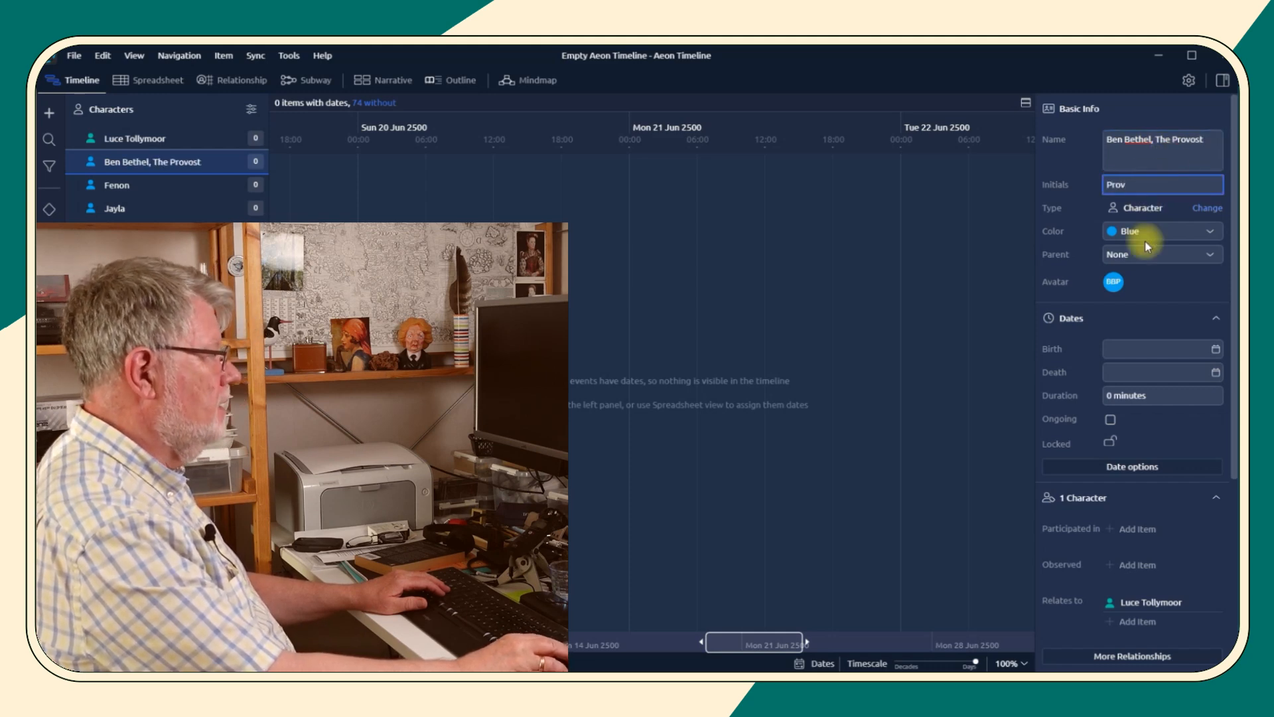
pyautogui.click(1198, 231)
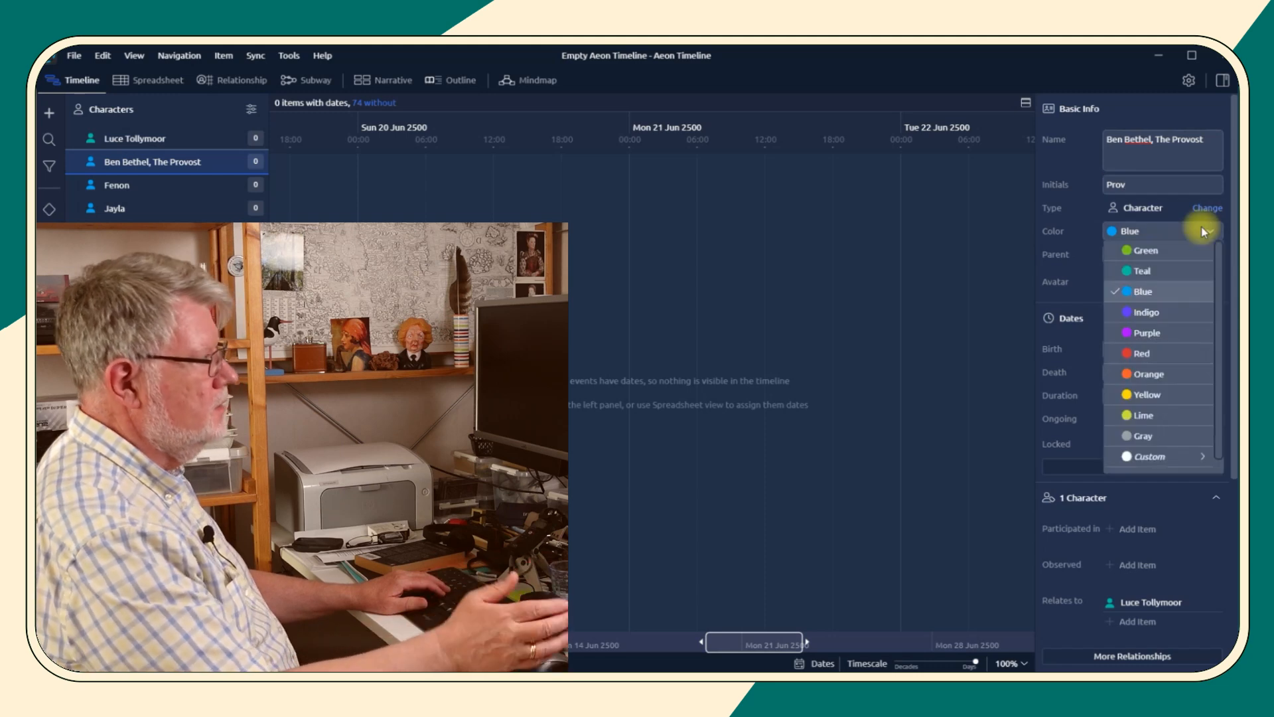
pyautogui.click(1180, 328)
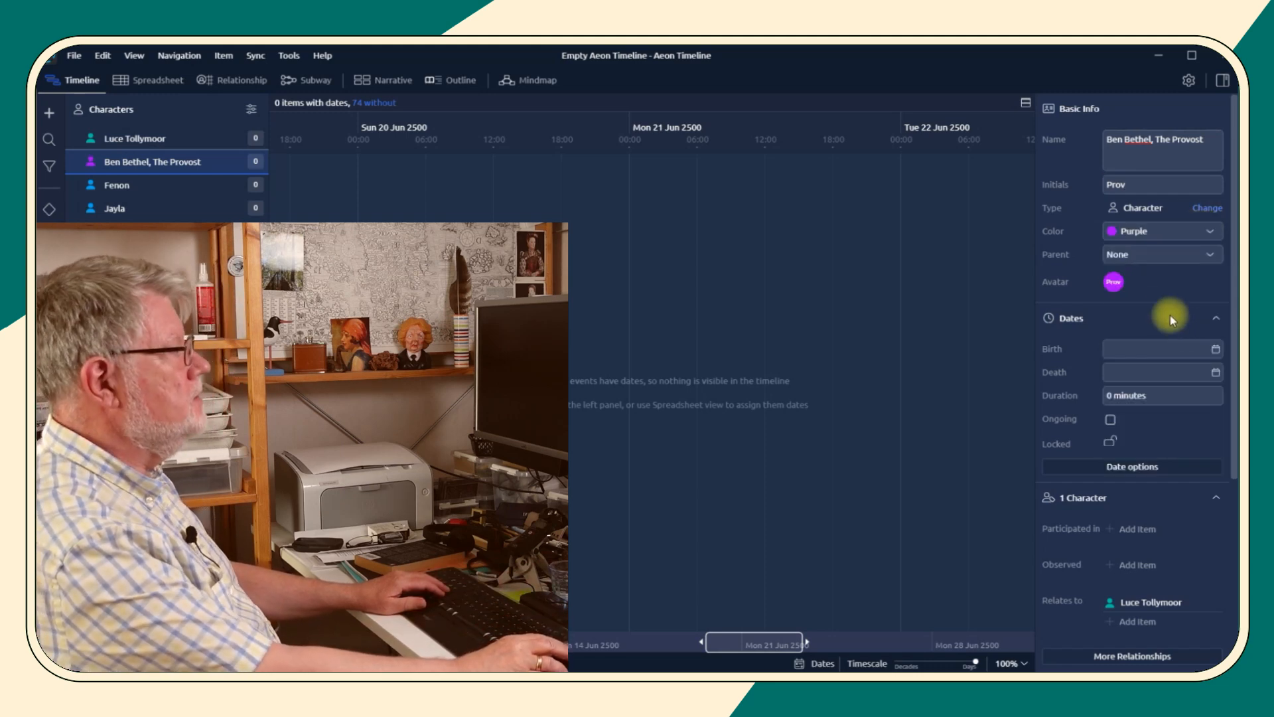
# - Enter the birth date of Ben Bethel, The Provost and mark his dates as ongoing
pyautogui.scroll(-1, 1168, 324)
pyautogui.click(1134, 315)
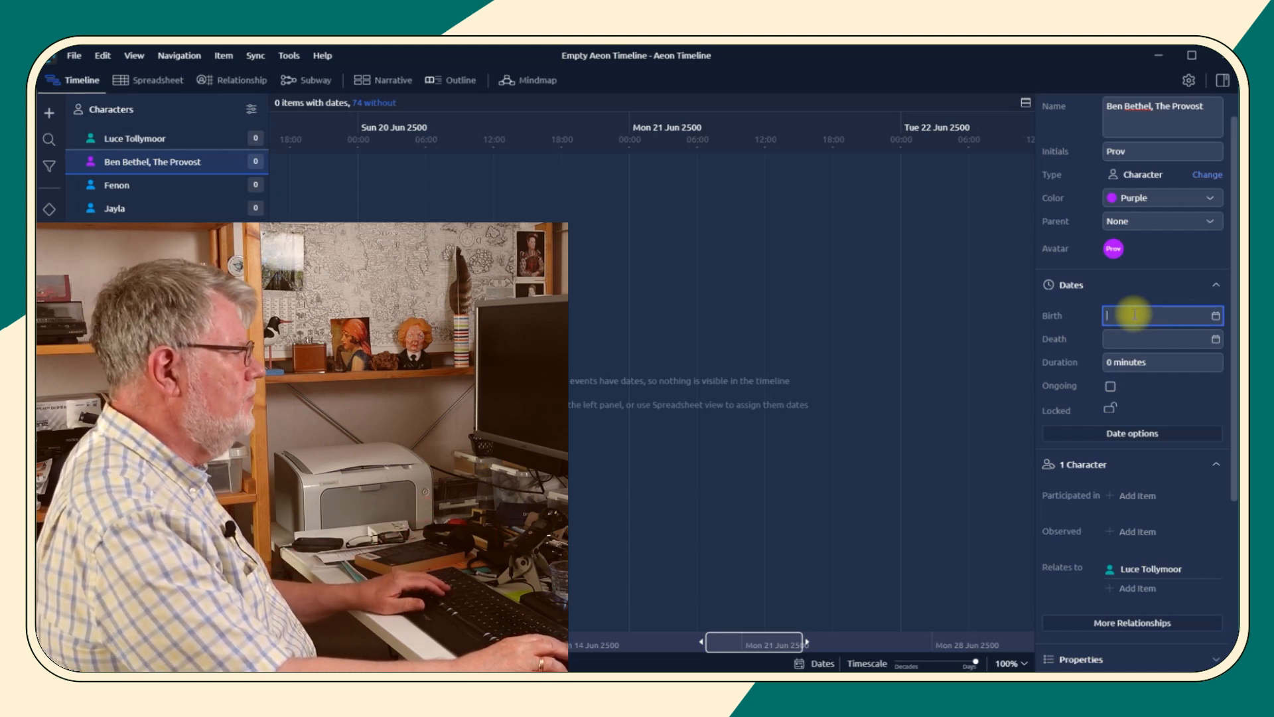
pyautogui.write('29 Jun ')
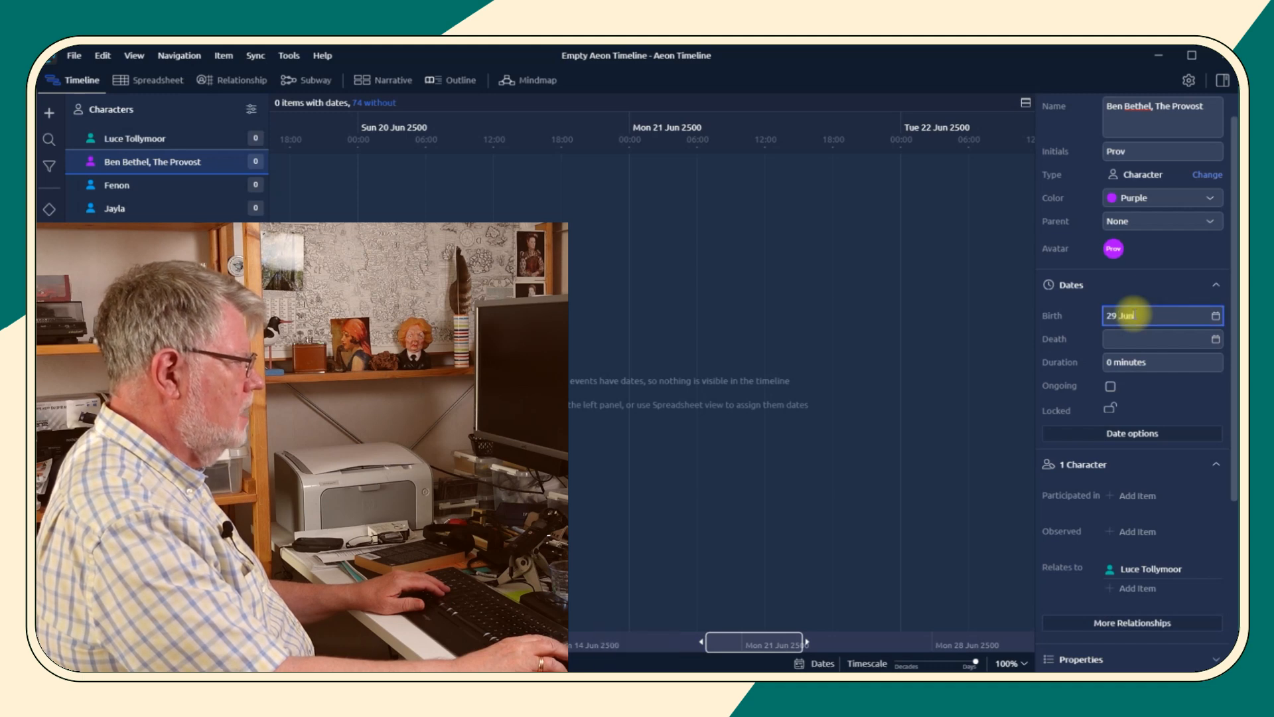
pyautogui.write('24')
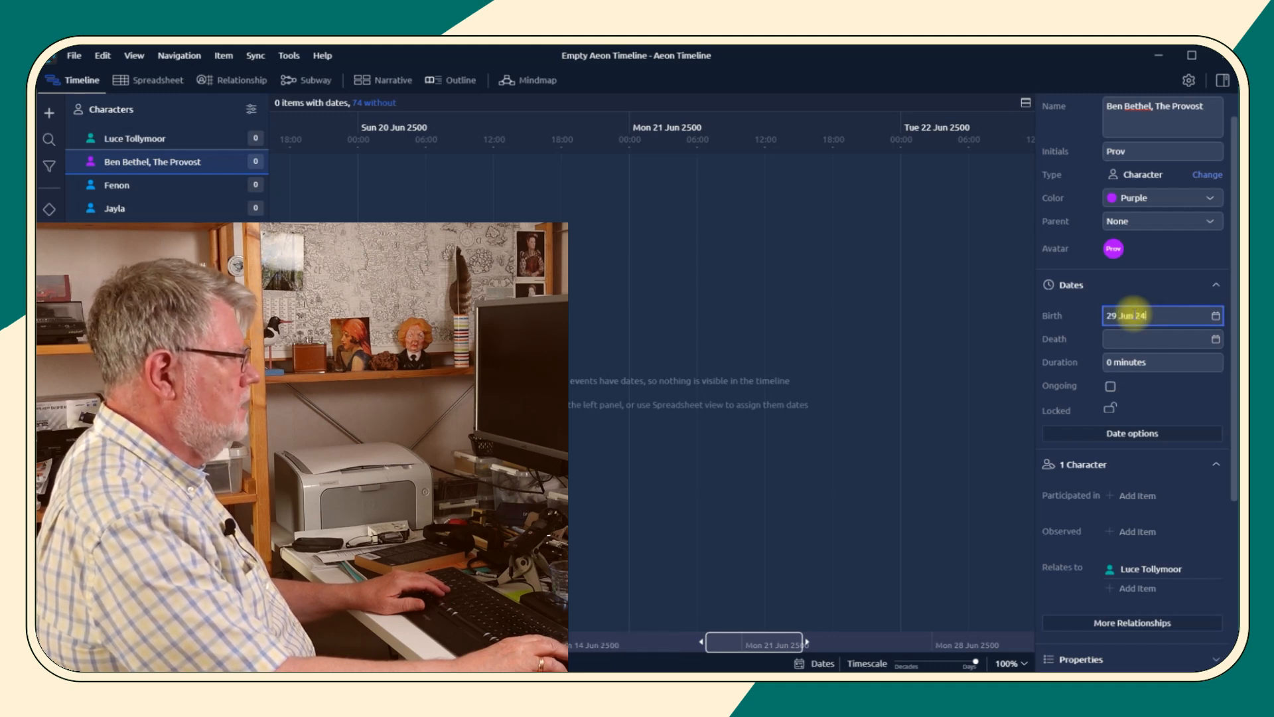
pyautogui.write('53')
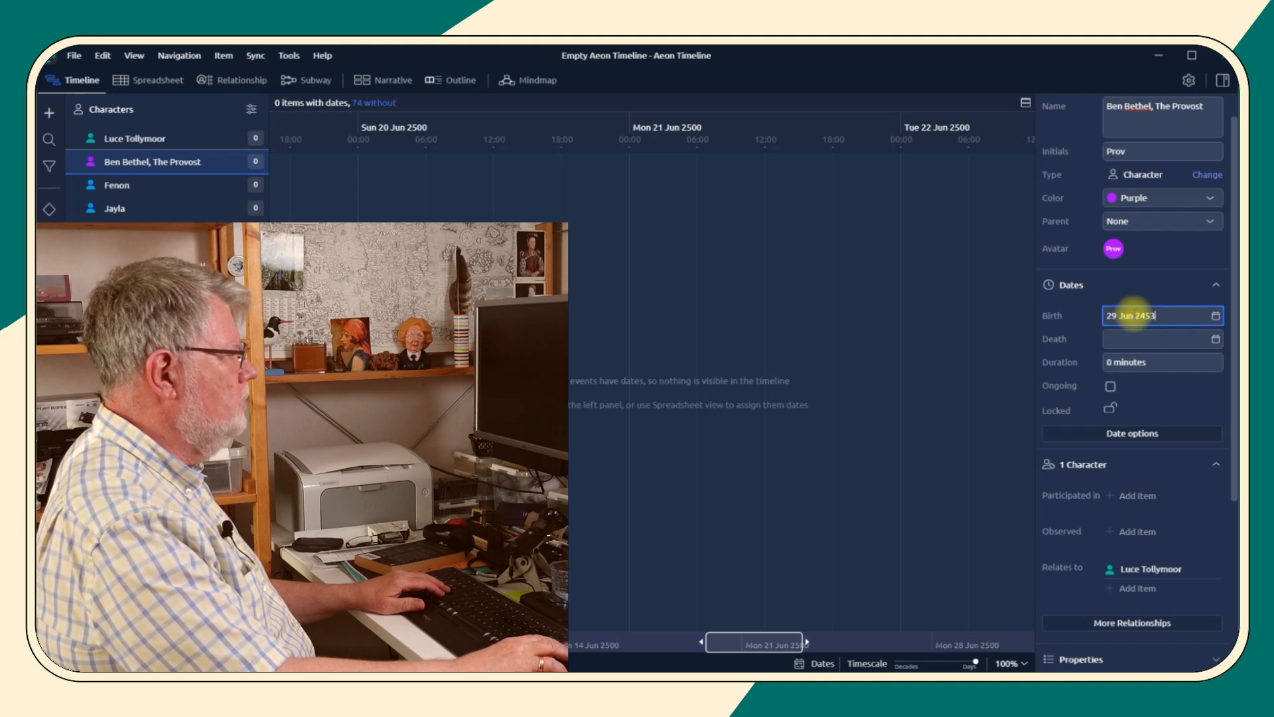
pyautogui.click(1110, 386)
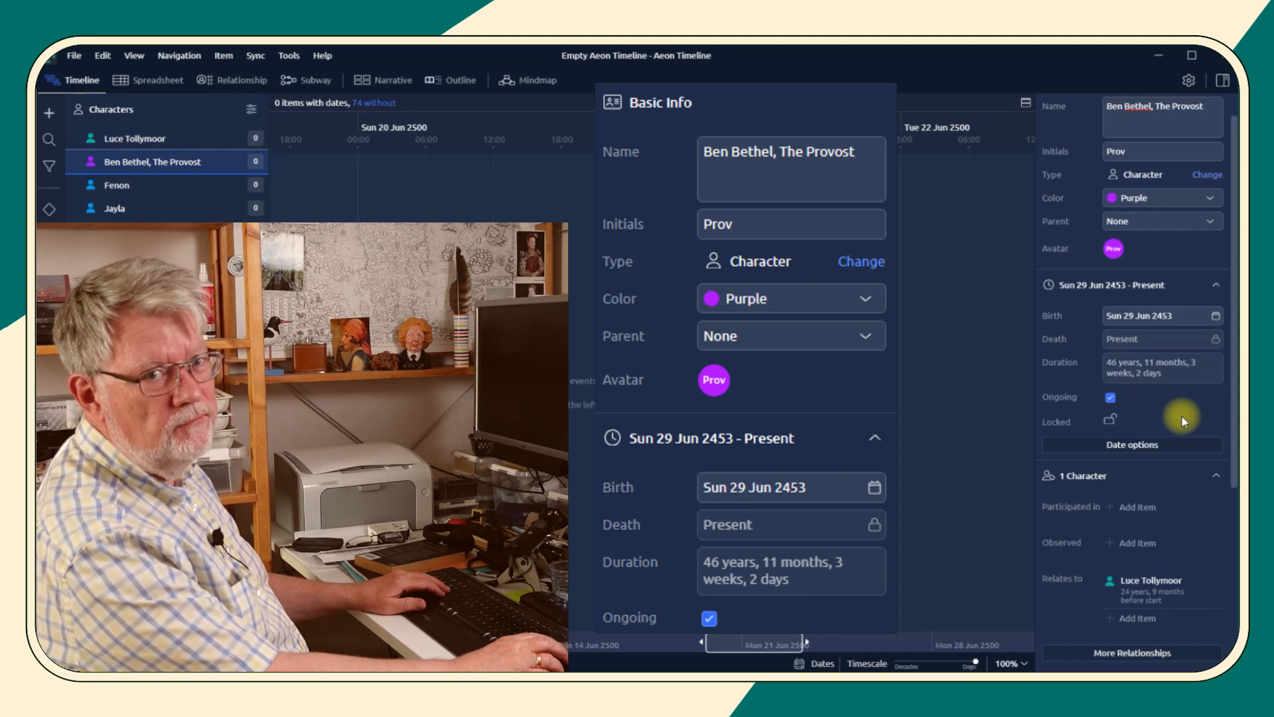
# - Go through Luce Tollymoor's relationships to select Fenon in the inspector and rename the character "Fenon Boating"
pyautogui.click(1152, 582)
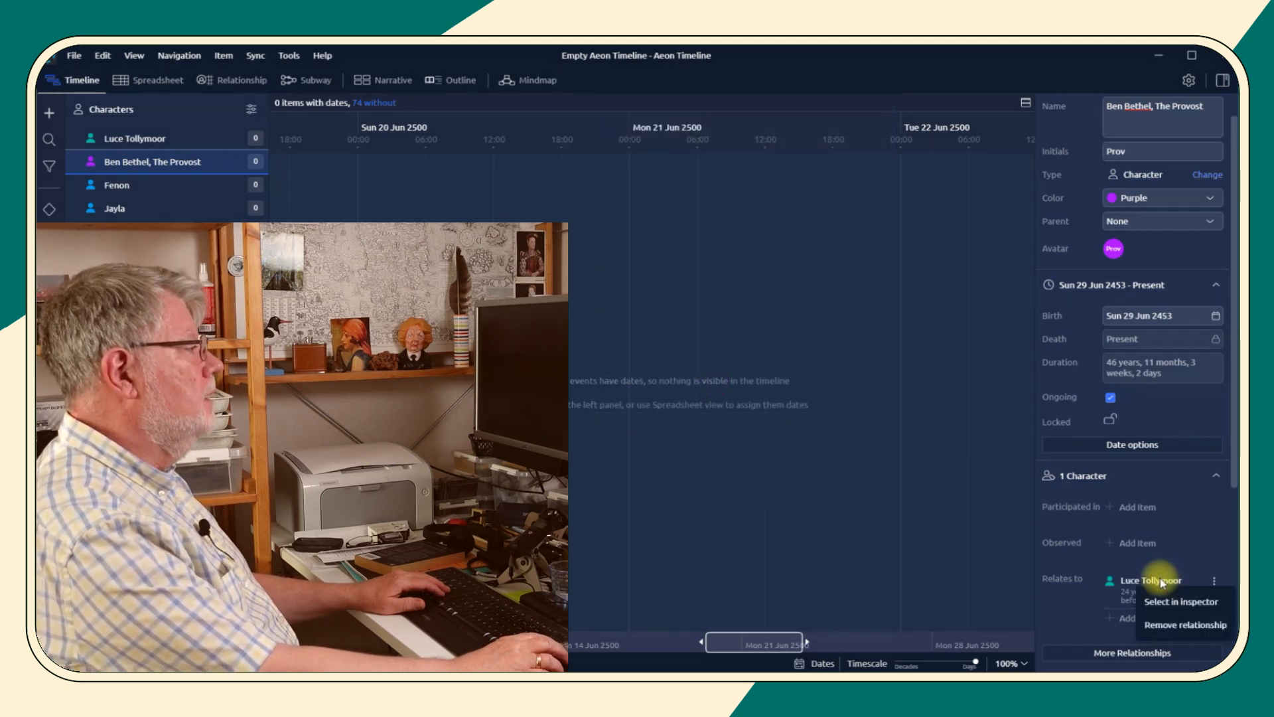
pyautogui.click(1166, 602)
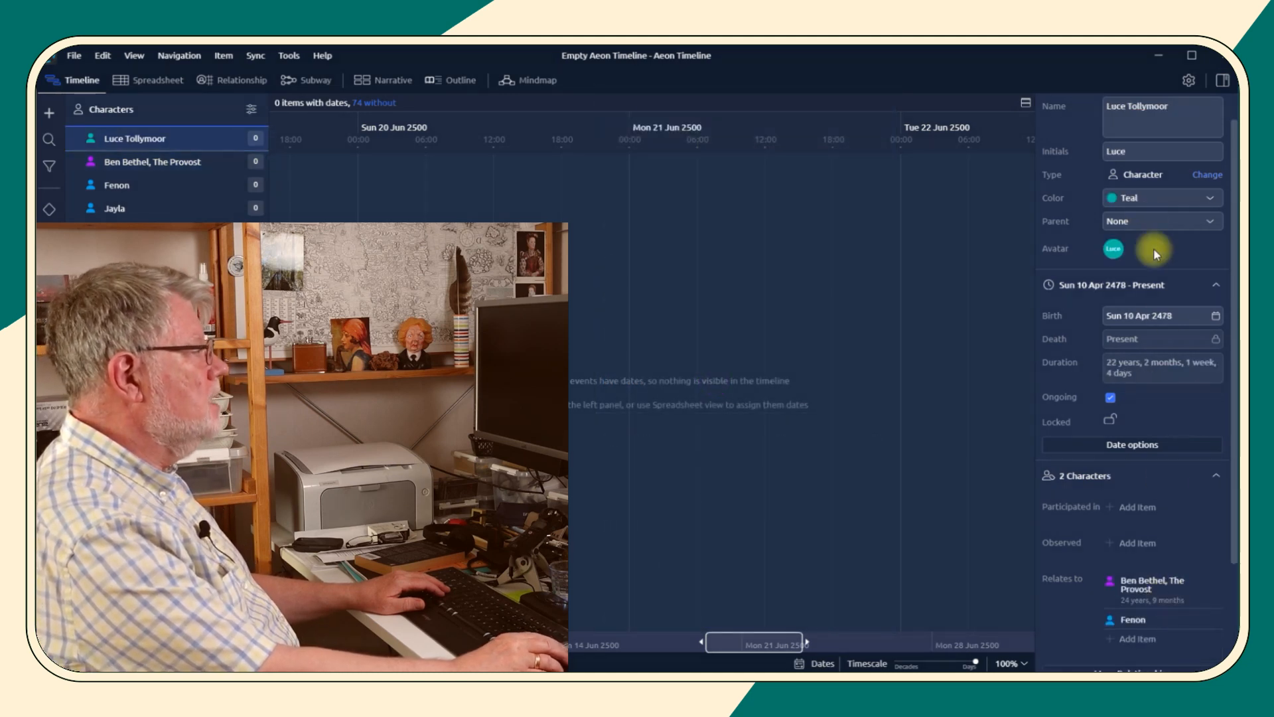
pyautogui.scroll(-2, 1203, 531)
pyautogui.click(1141, 478)
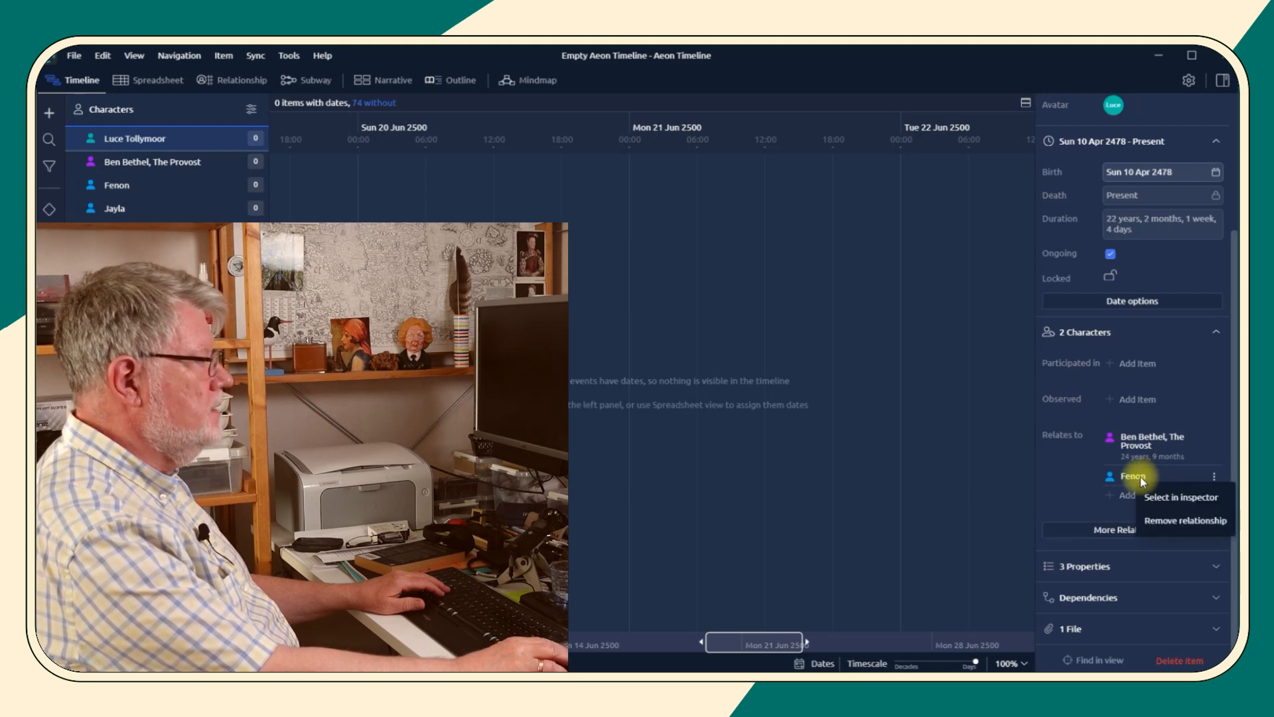
pyautogui.click(1170, 504)
pyautogui.scroll(3, 1161, 478)
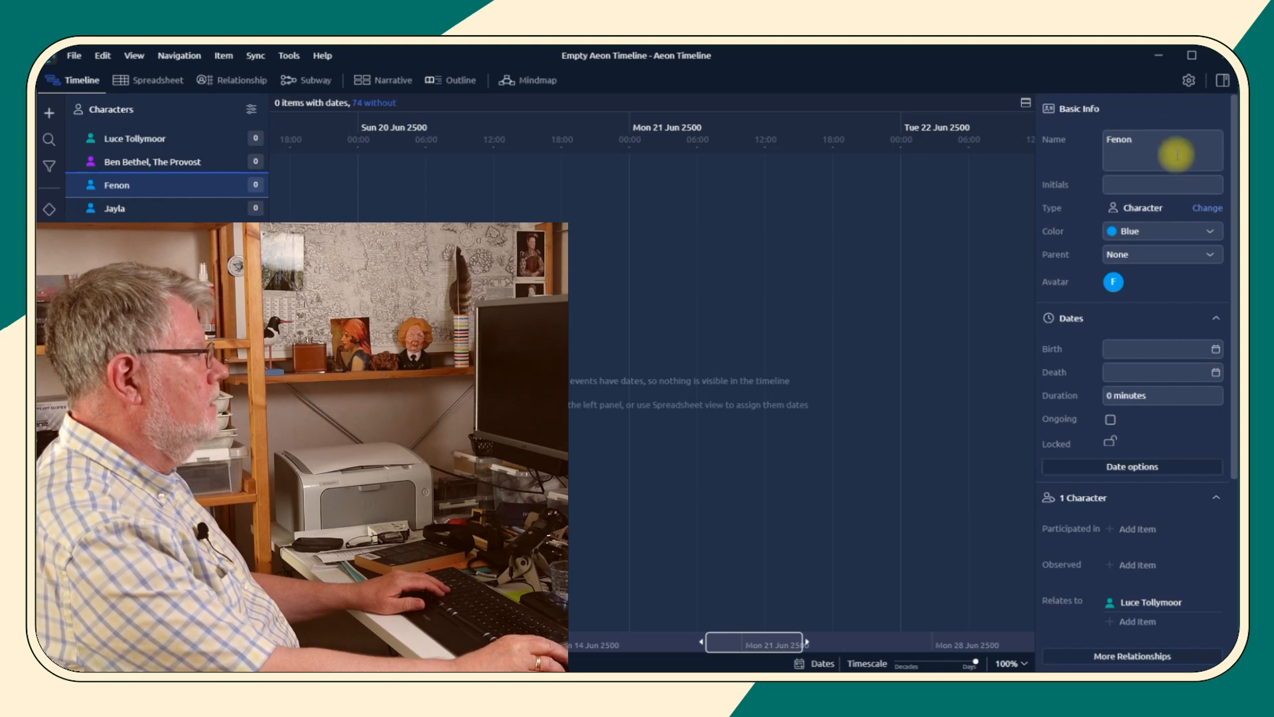
pyautogui.click(1173, 144)
pyautogui.write('Boating')
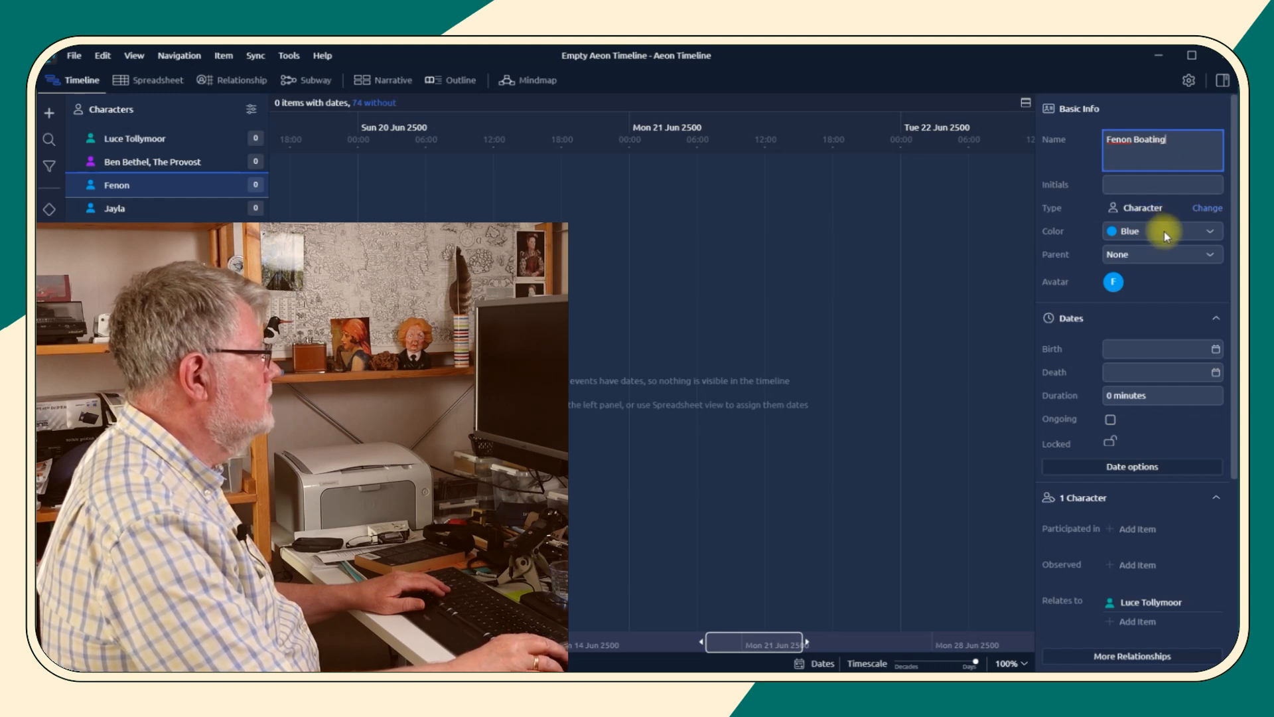
# - Set Fenon Boating's initials to "Fen" and the colour to Red
pyautogui.click(1137, 186)
pyautogui.write('Fen')
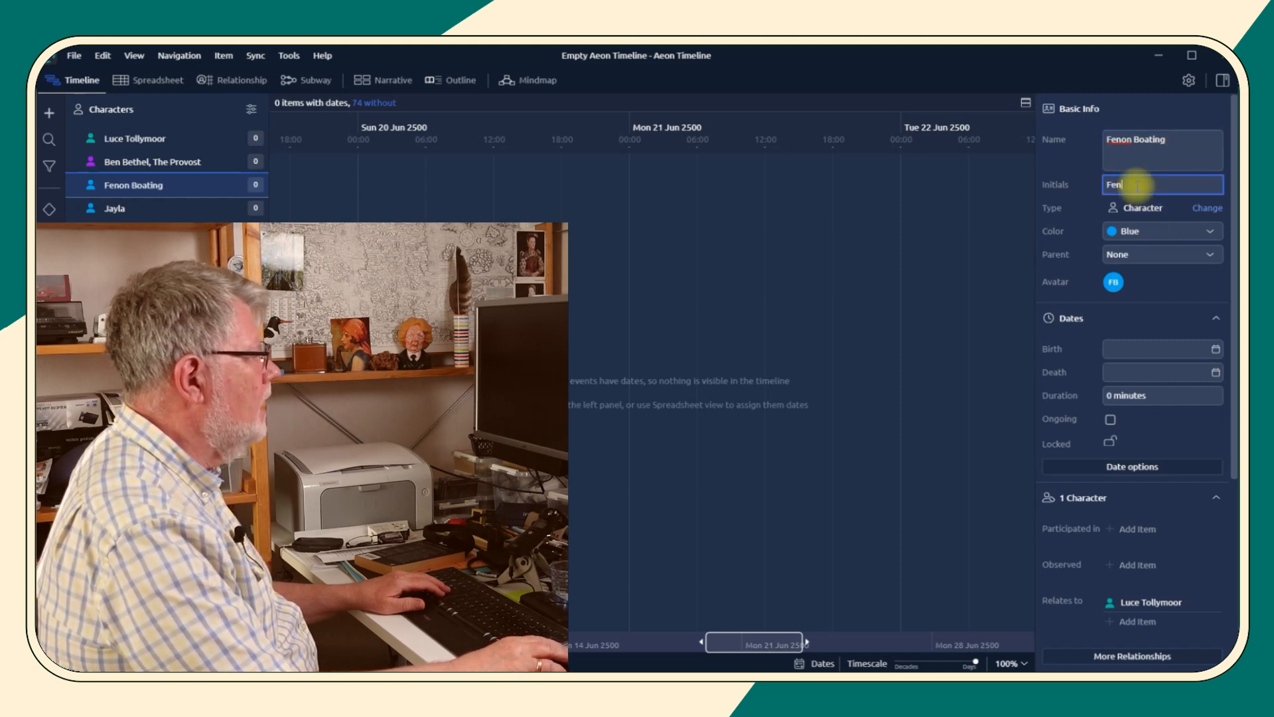
pyautogui.click(1148, 234)
pyautogui.click(1149, 233)
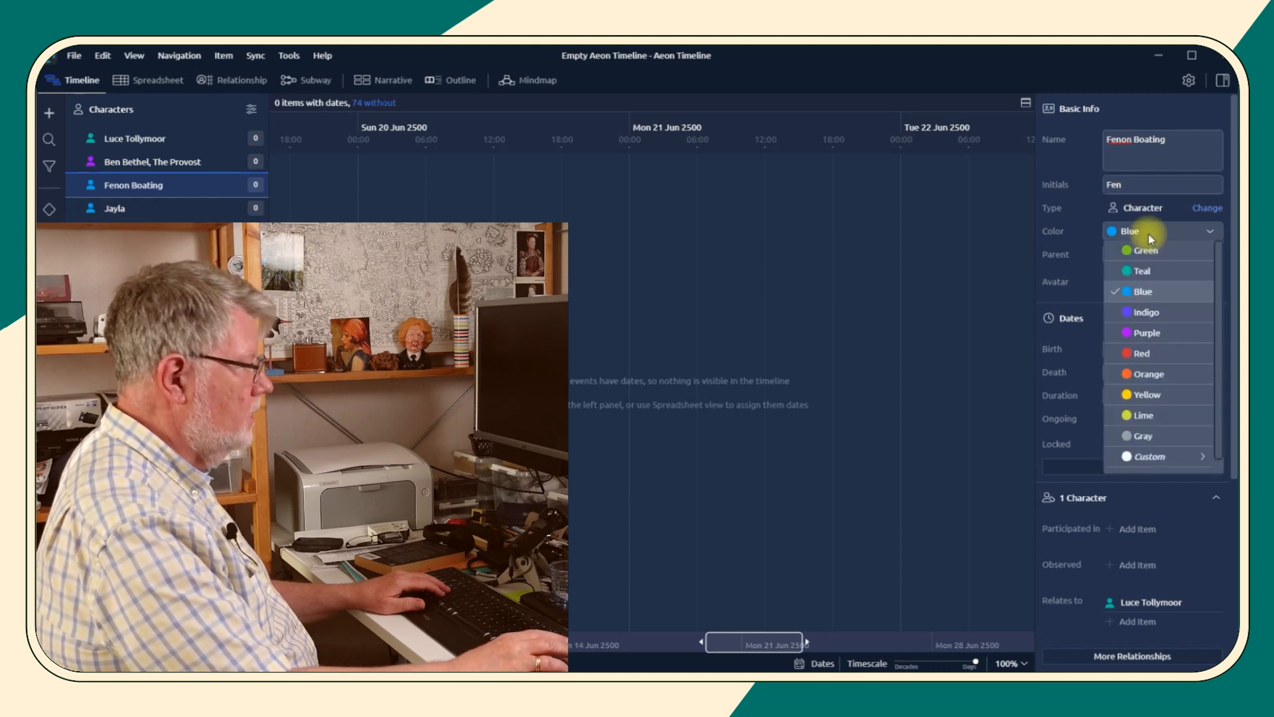
pyautogui.click(1141, 353)
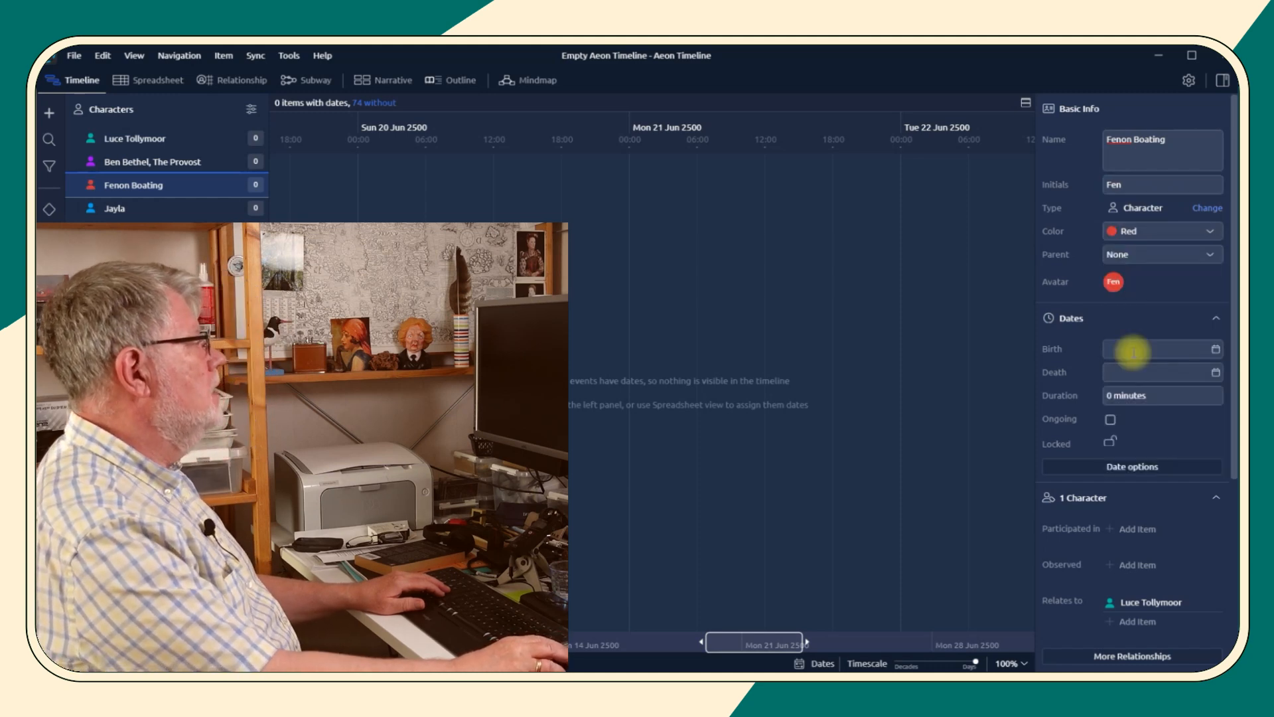
# - Enter Fenon Boating's birth date and mark the character's dates as ongoing
pyautogui.click(1149, 348)
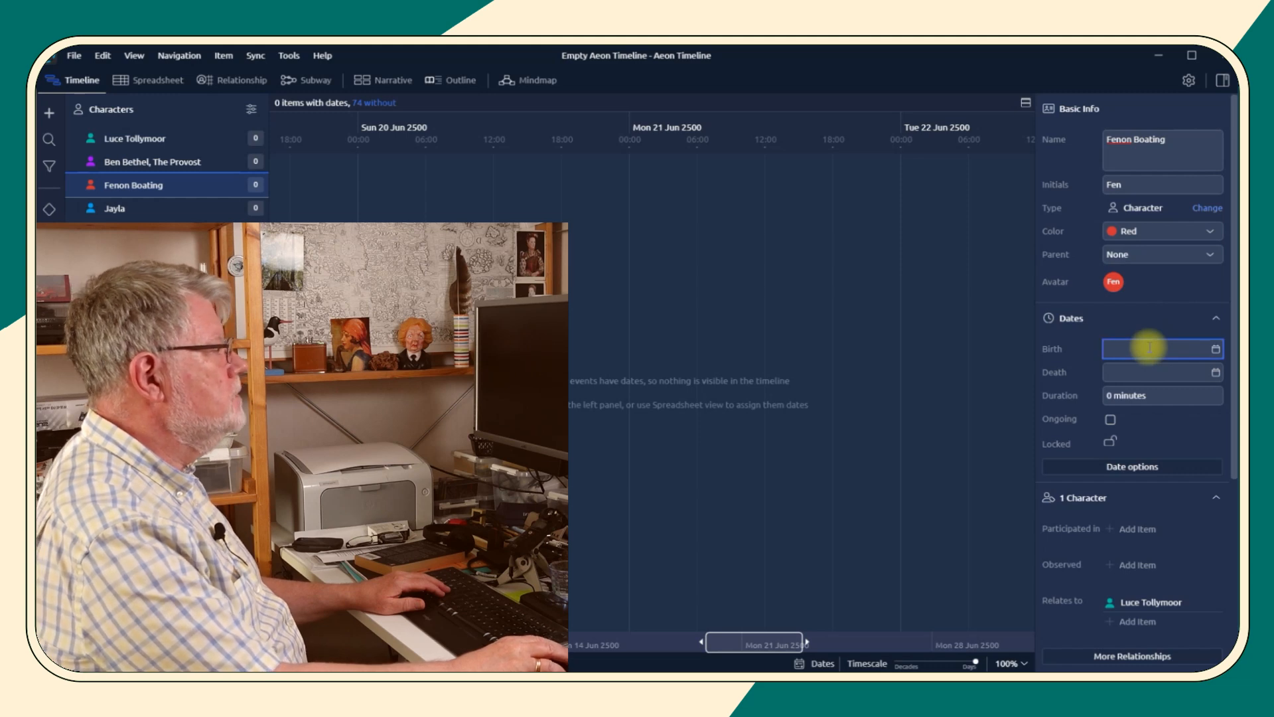
pyautogui.write('14 Oct 2')
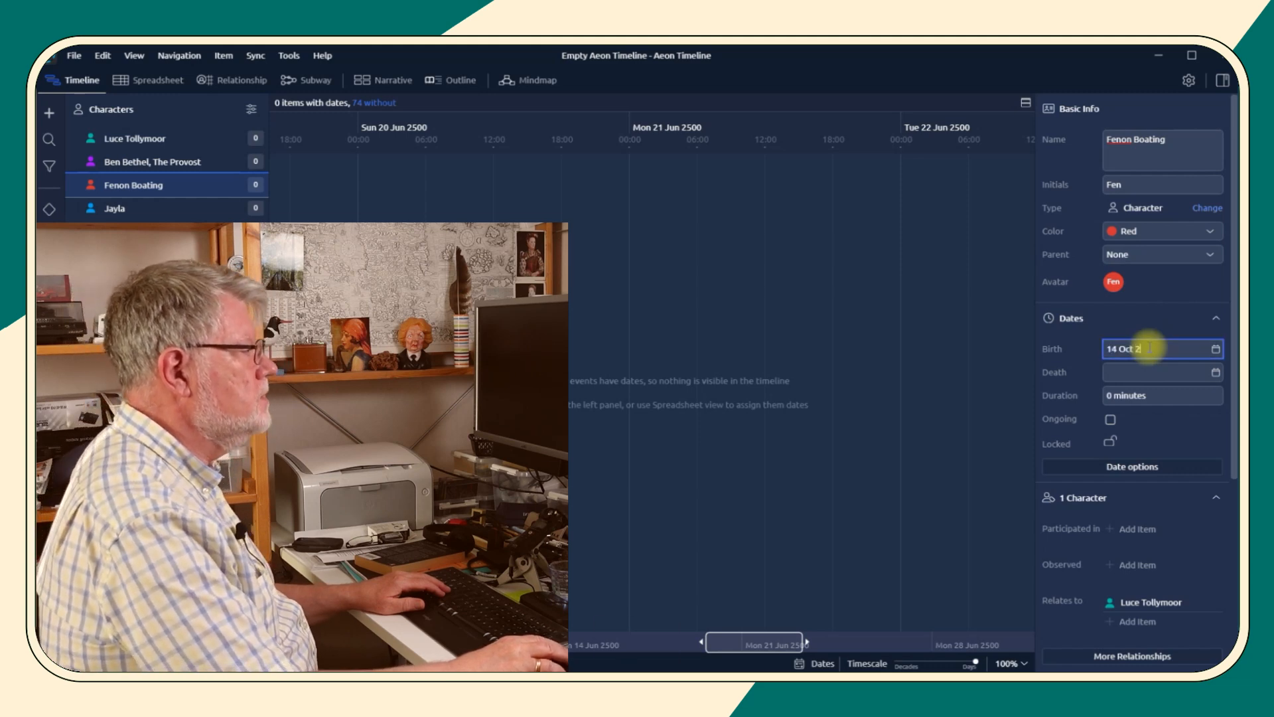
pyautogui.write('475')
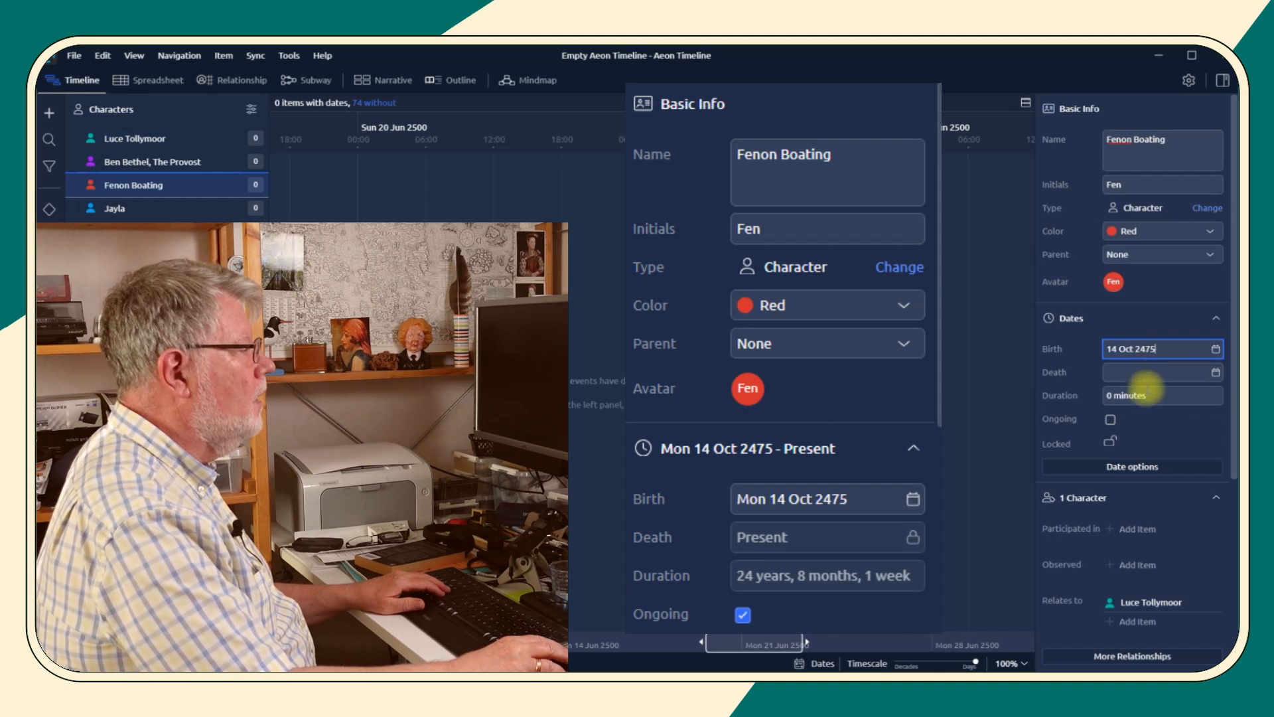
pyautogui.click(1110, 419)
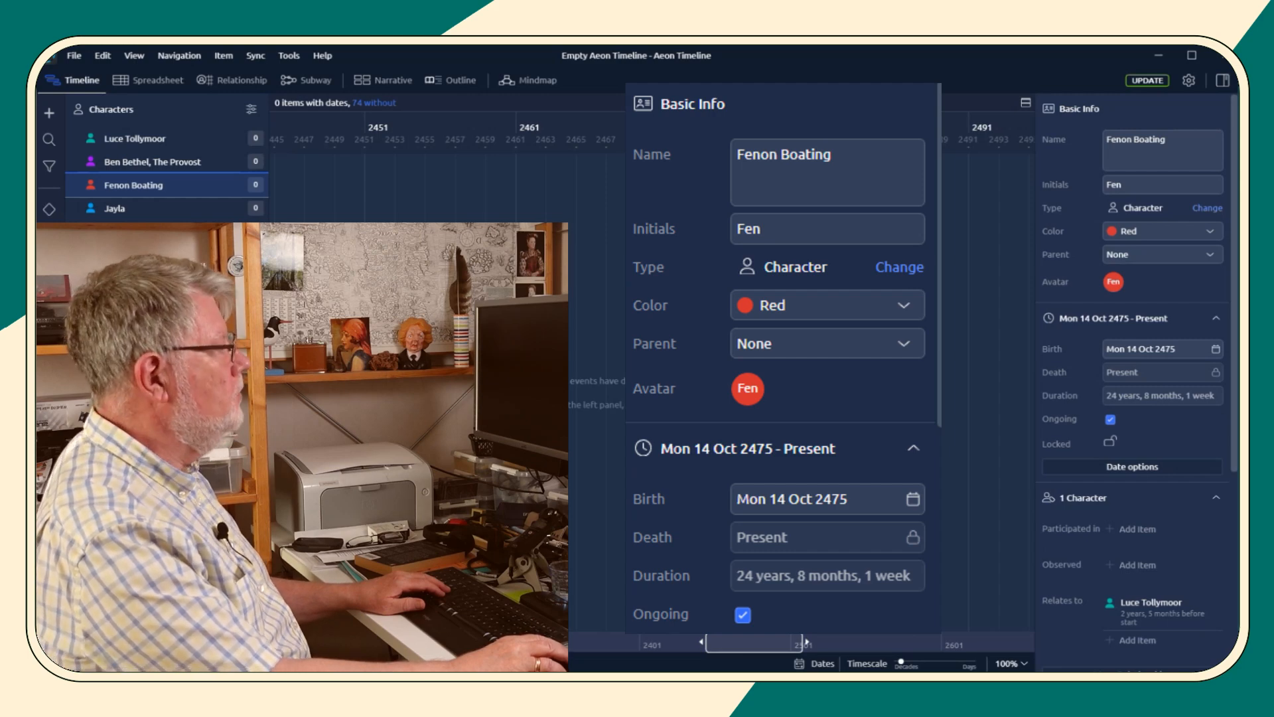
# - Attach the image file "Fenon painting.png" to Fenon Boating
pyautogui.scroll(-3, 1155, 504)
pyautogui.scroll(-4, 1153, 511)
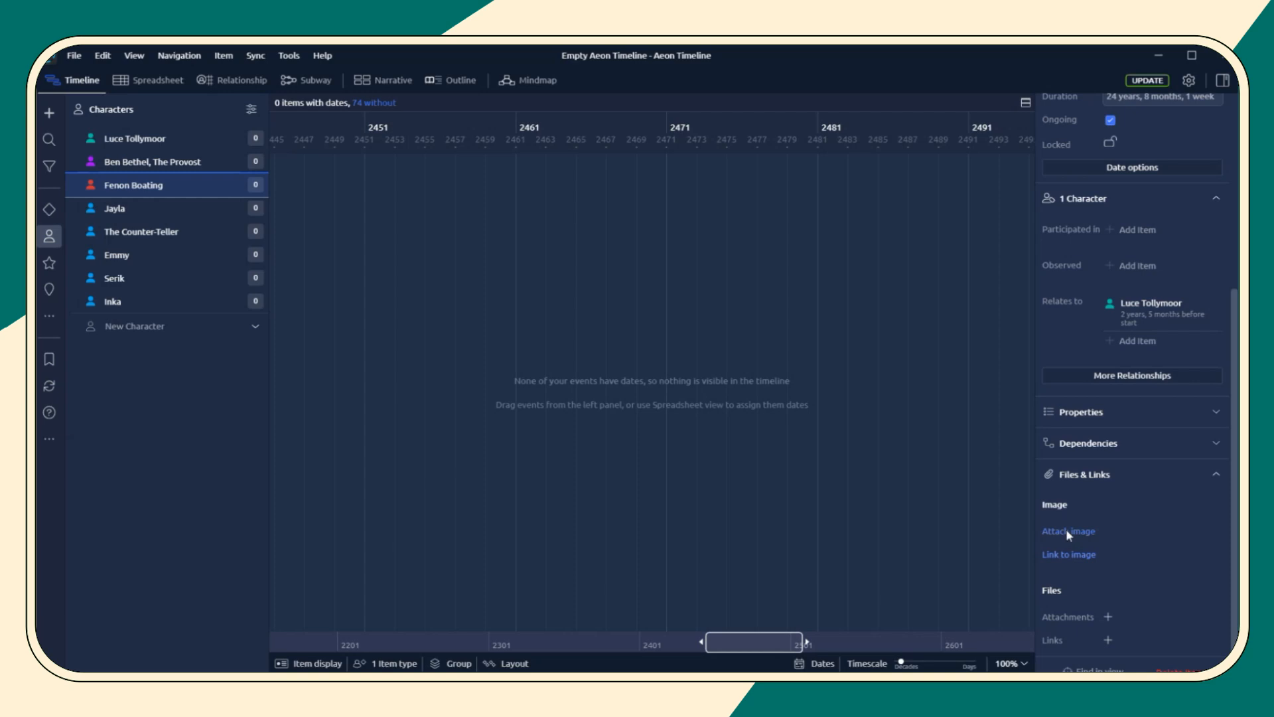
pyautogui.click(1066, 530)
pyautogui.click(273, 229)
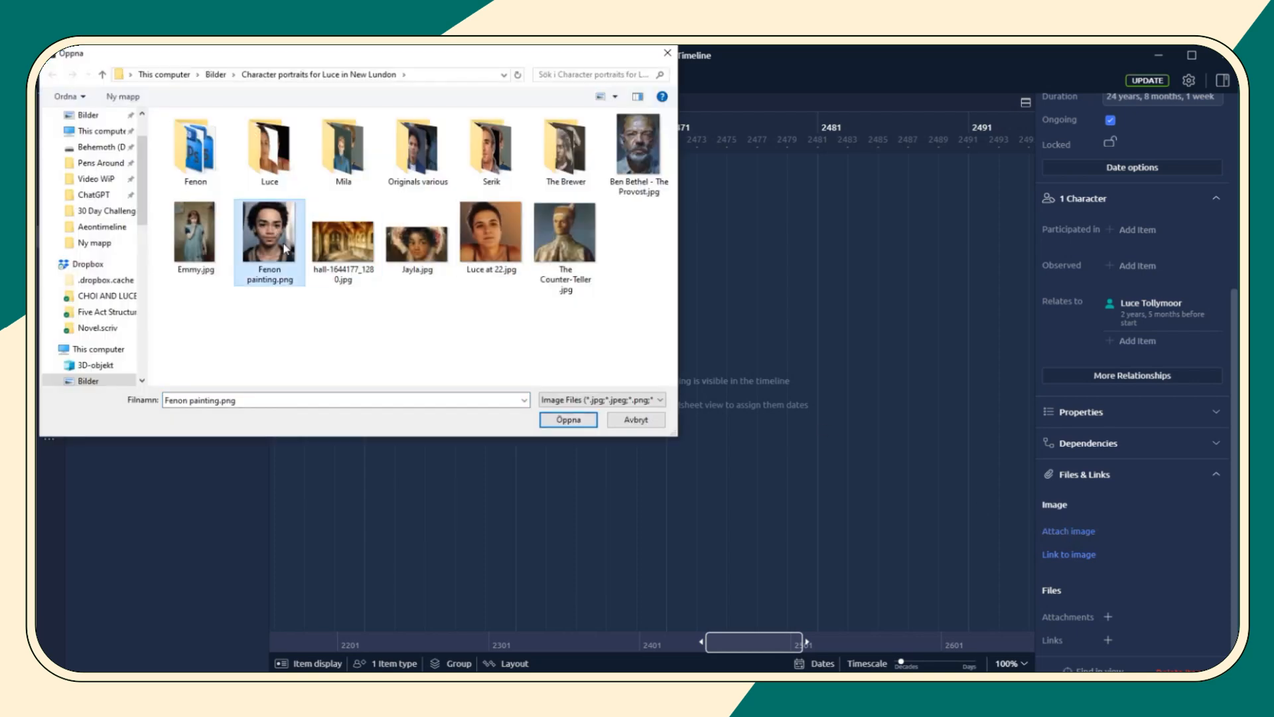
pyautogui.click(558, 419)
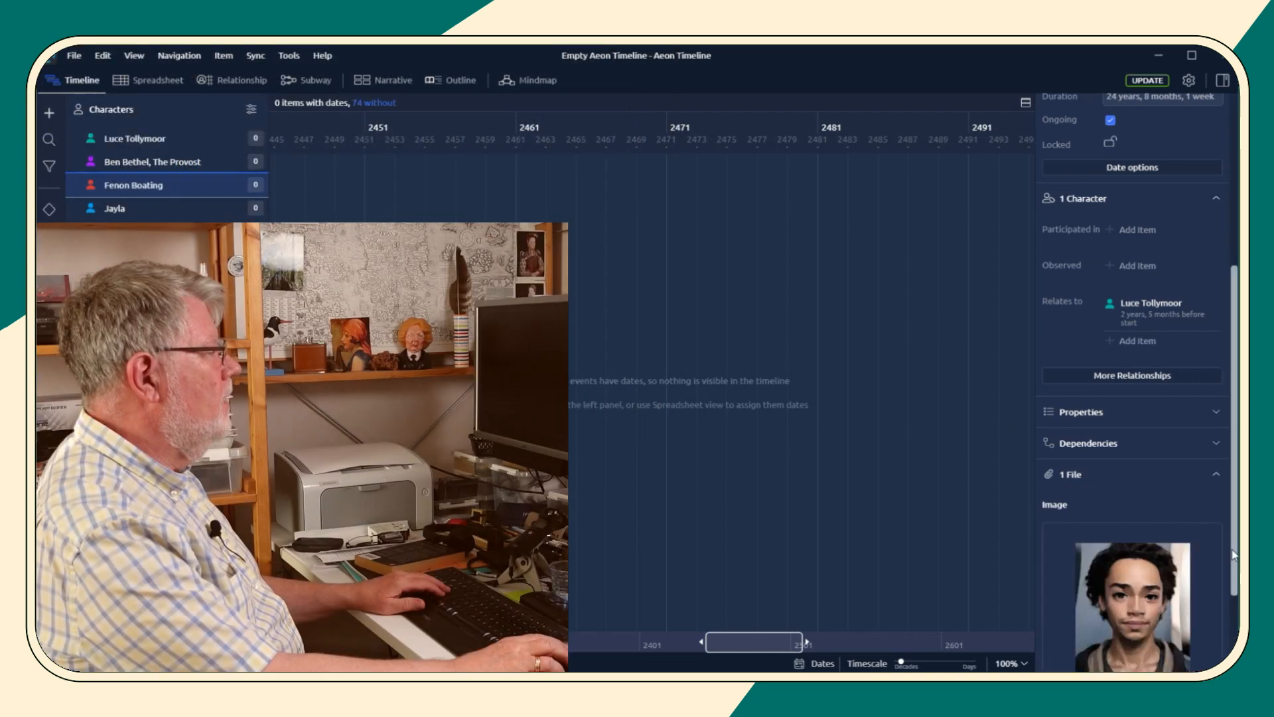
pyautogui.scroll(-2, 1233, 554)
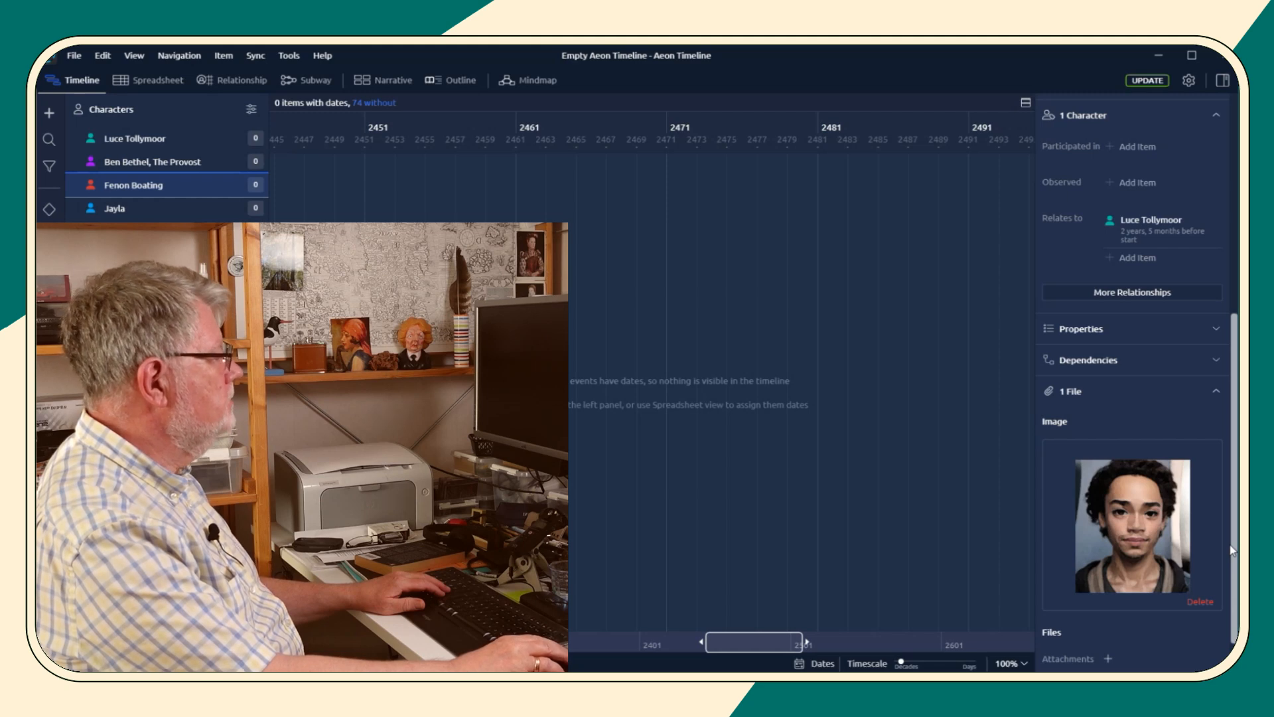
pyautogui.scroll(6, 1233, 551)
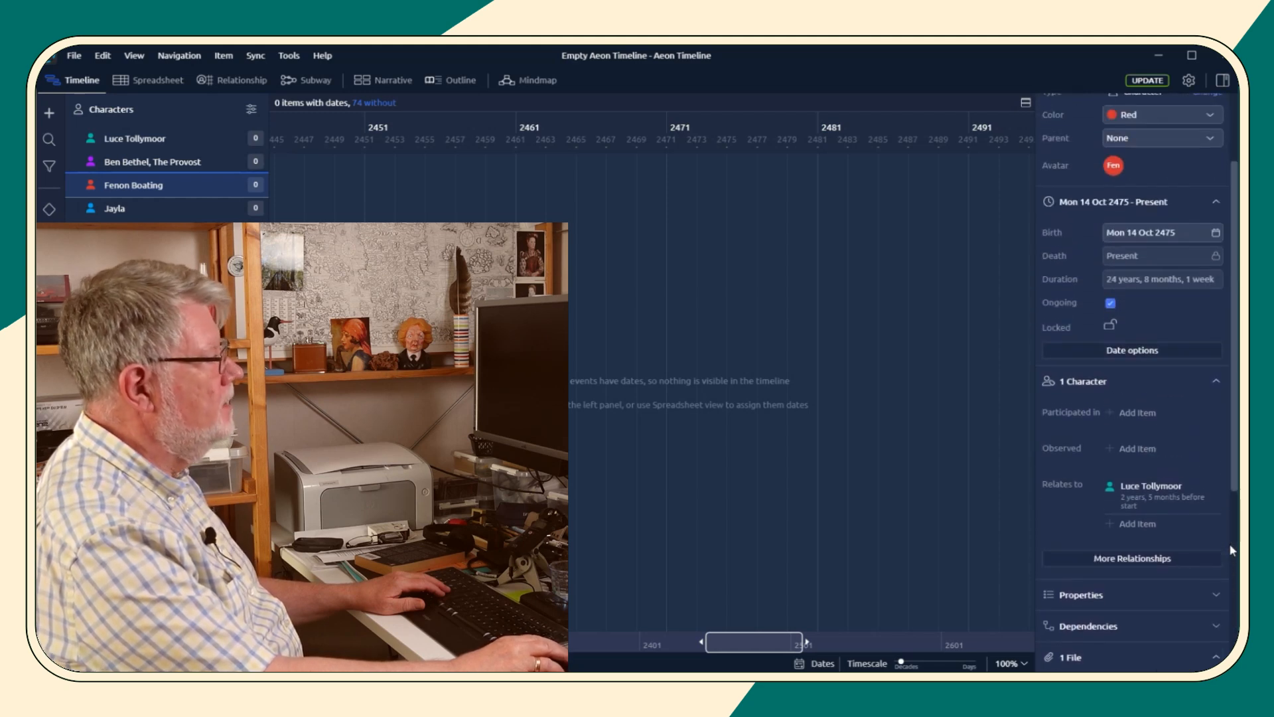
pyautogui.scroll(1, 1232, 550)
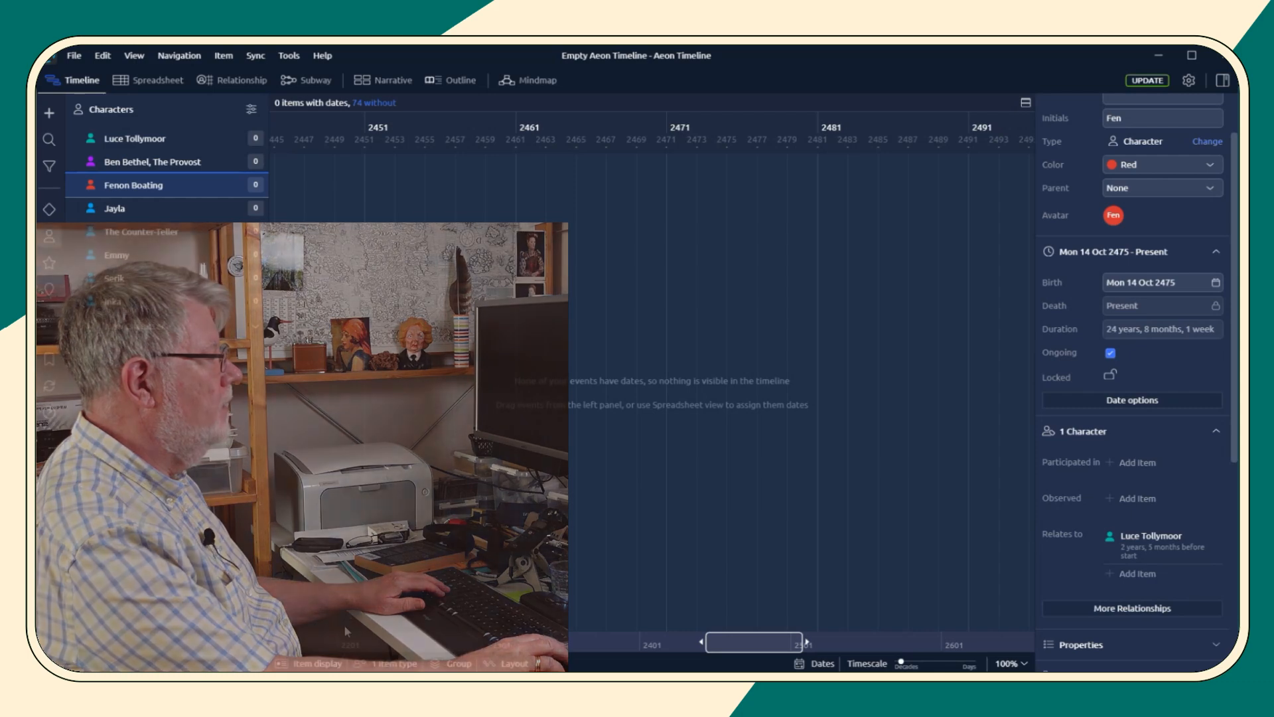
# - Show Character items alongside events on the timeline and examine the dated characters' life spans
pyautogui.click(389, 663)
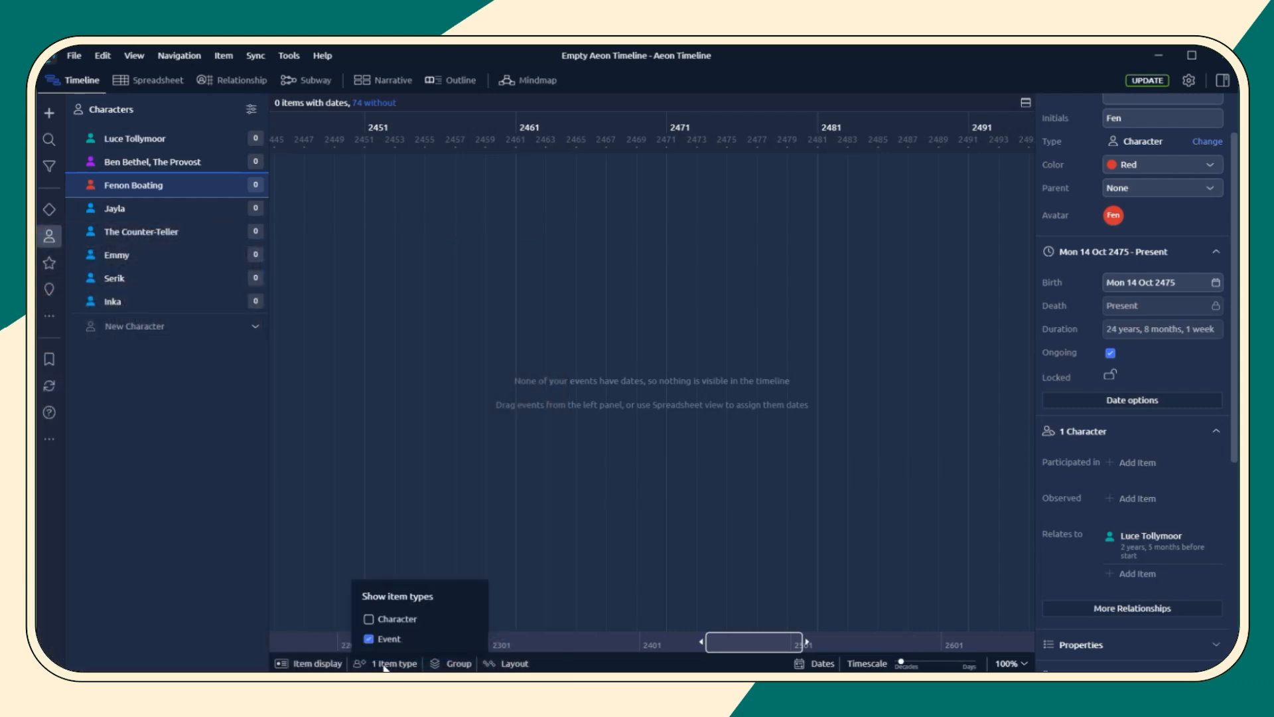
pyautogui.click(367, 618)
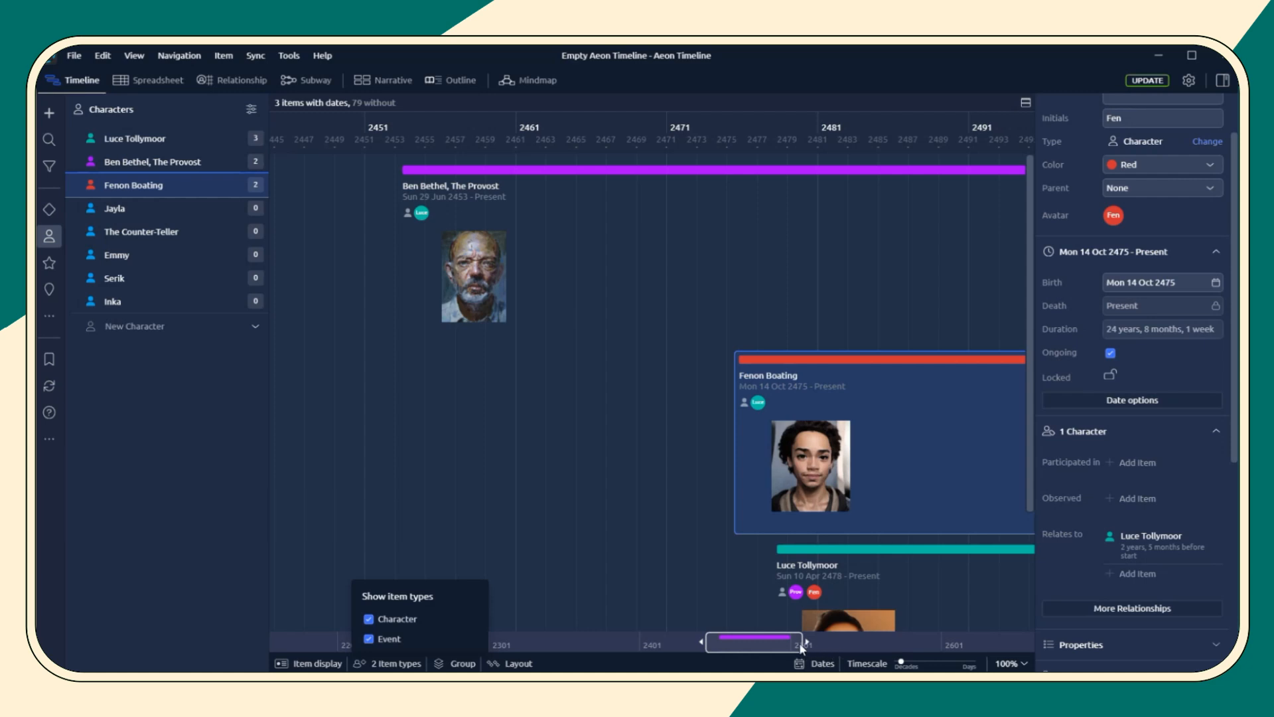
pyautogui.click(1029, 352)
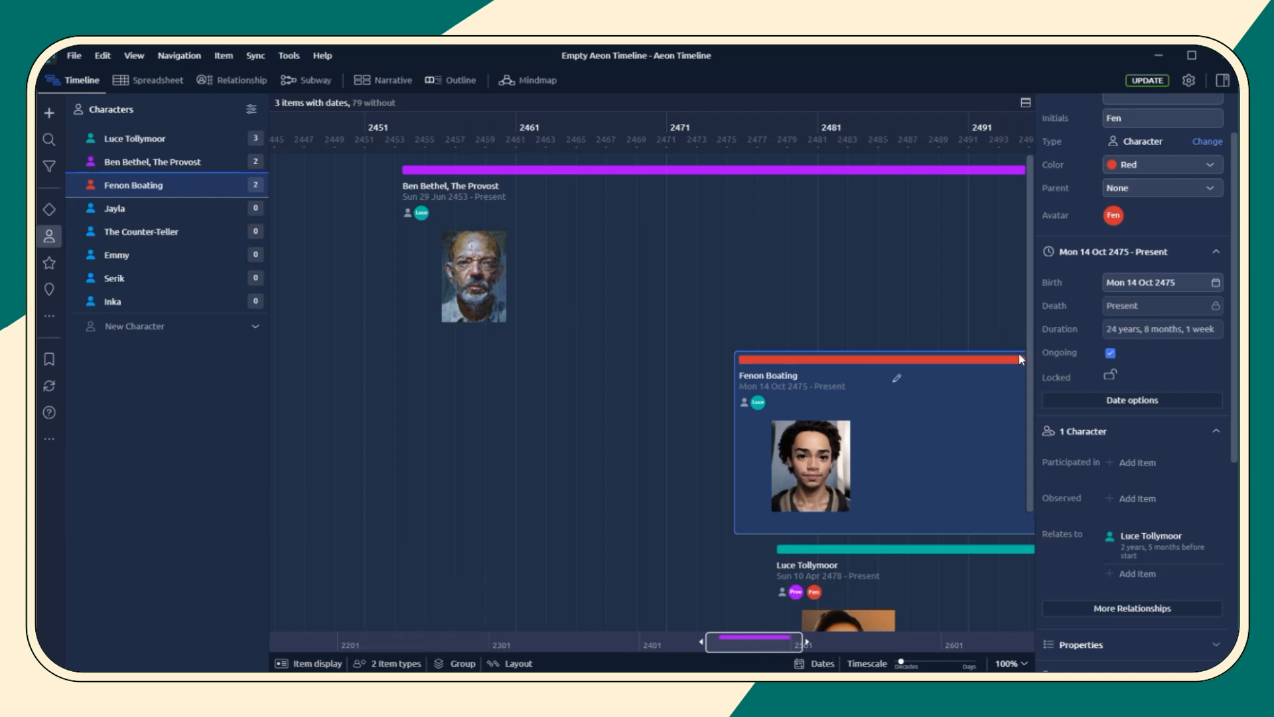
pyautogui.moveTo(1029, 359); pyautogui.dragTo(1031, 418)
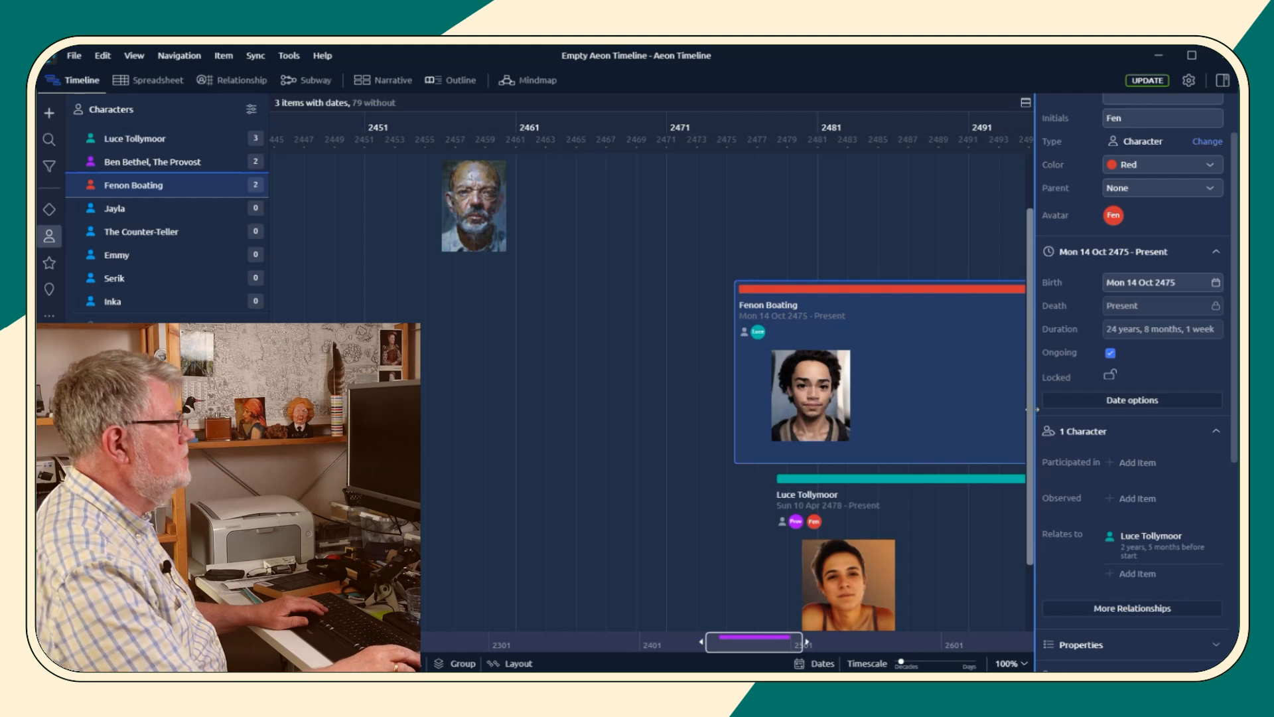
pyautogui.moveTo(759, 638); pyautogui.dragTo(772, 638)
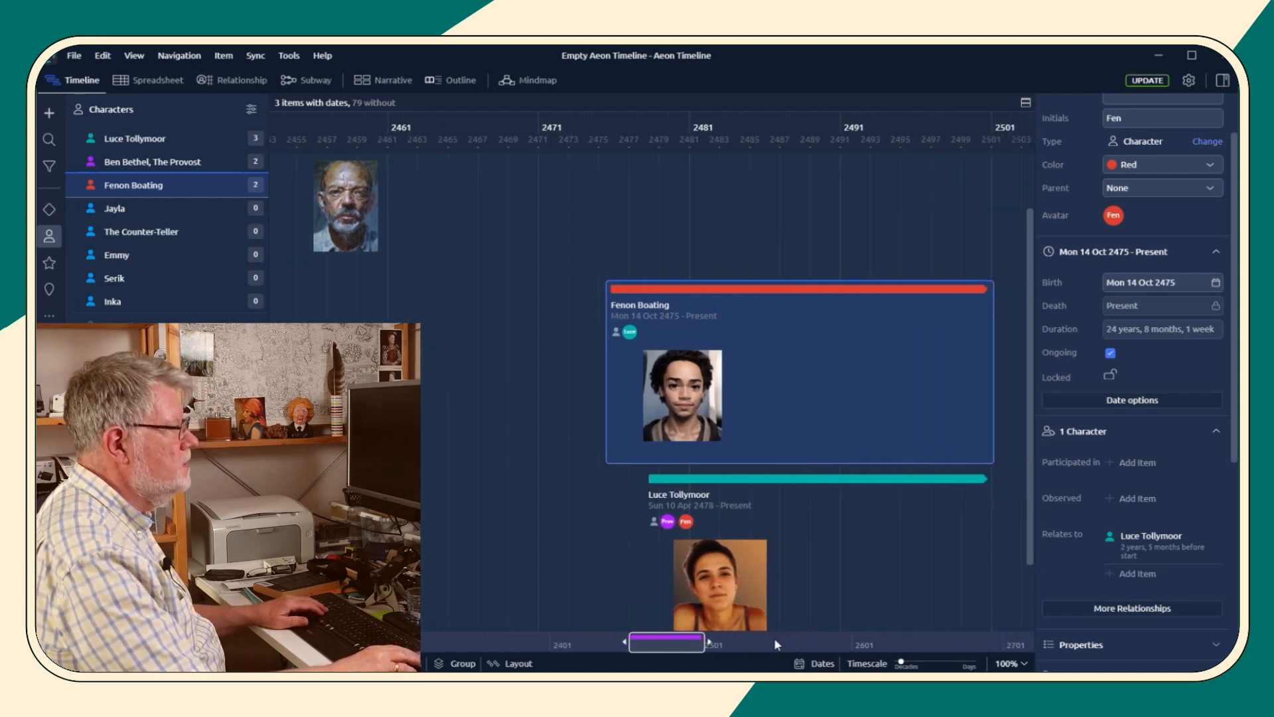
pyautogui.scroll(-1, 1017, 497)
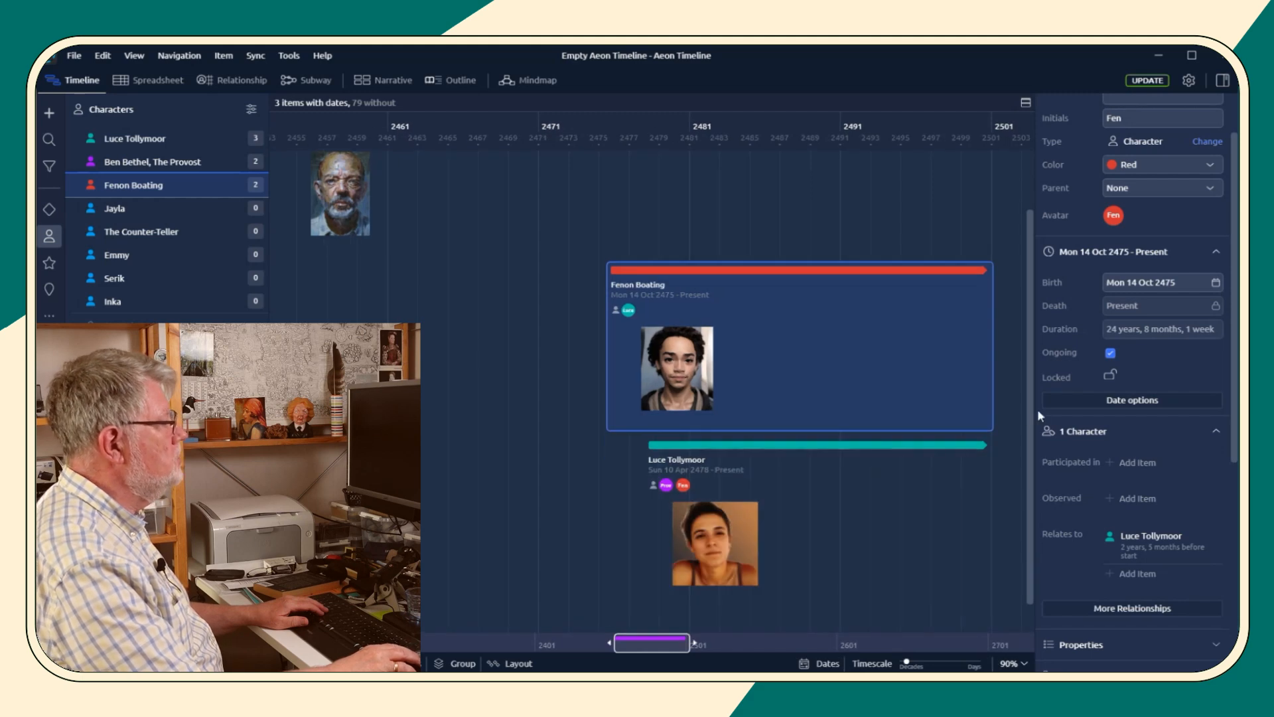
pyautogui.moveTo(1032, 438); pyautogui.dragTo(1023, 399)
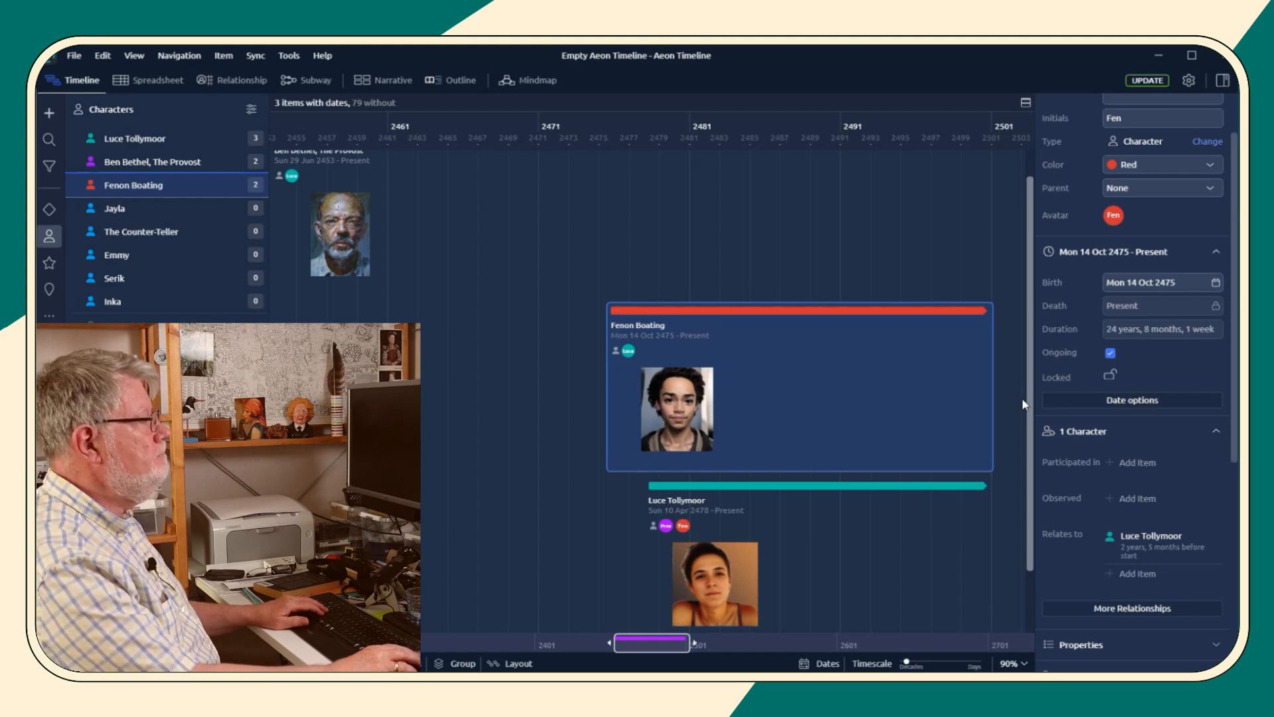
pyautogui.moveTo(1022, 397); pyautogui.dragTo(1025, 376)
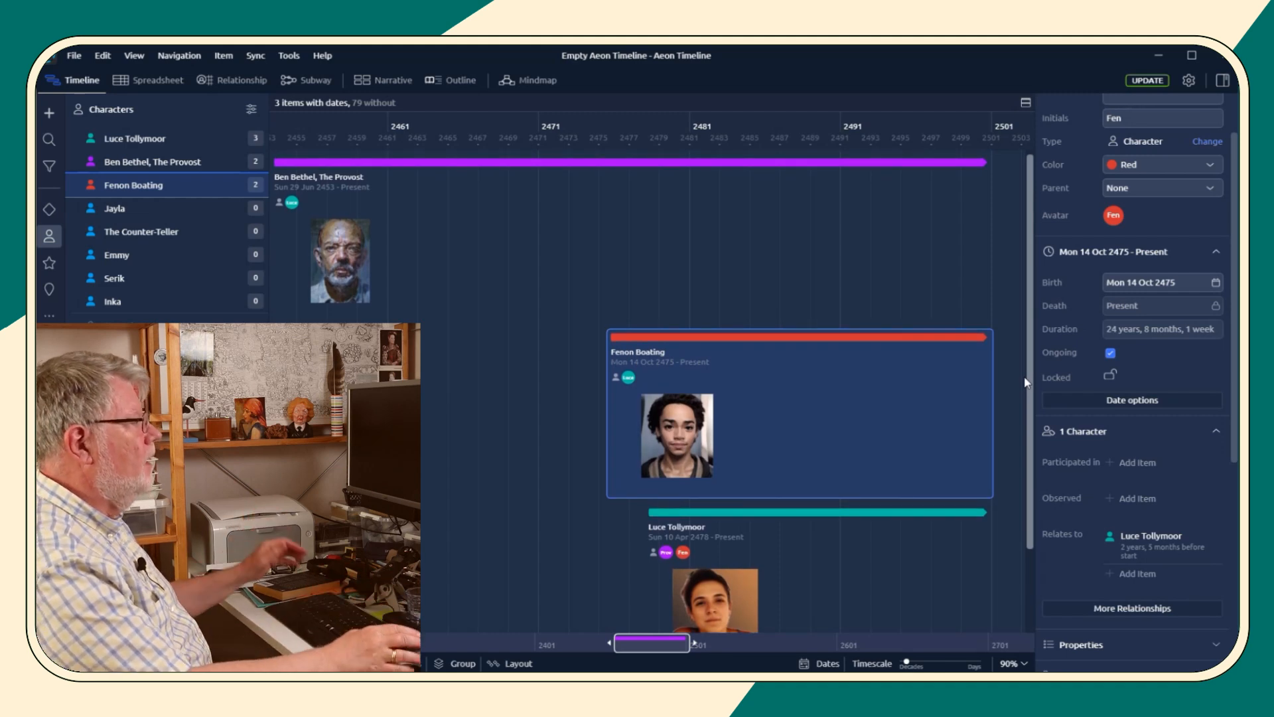
pyautogui.press('Escape')
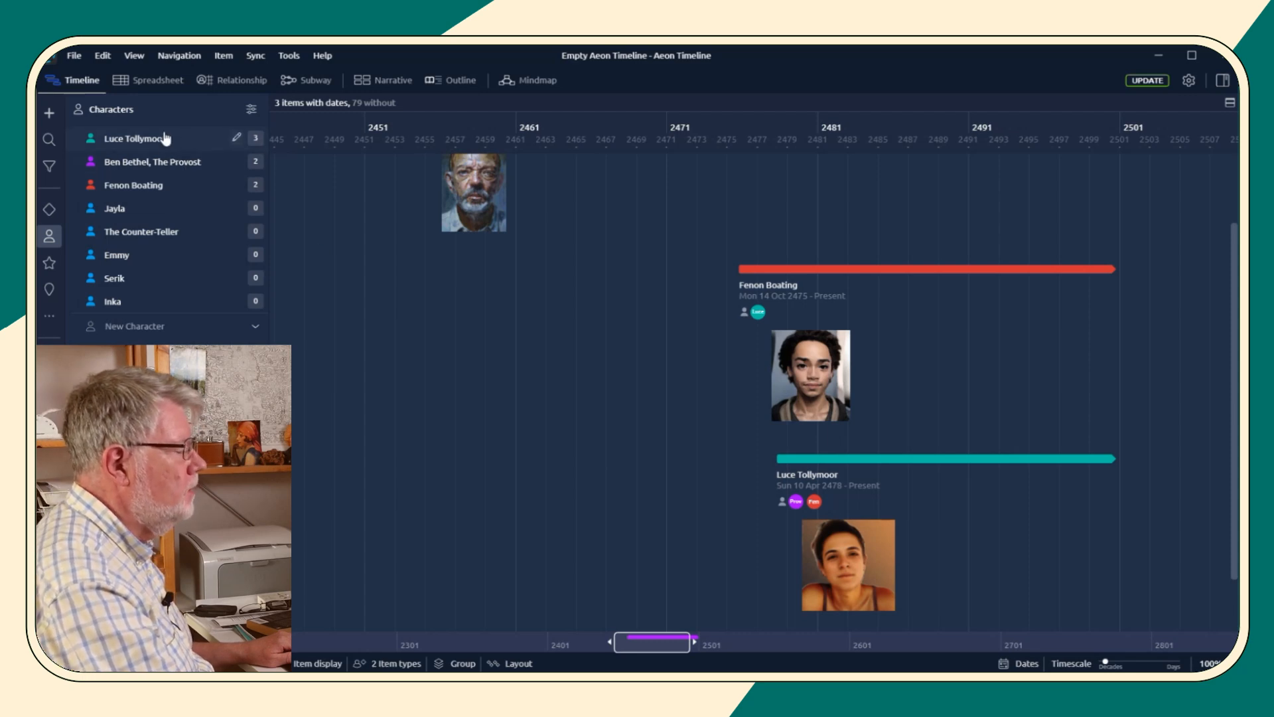
# - Filter the timeline by Luce Tollymoor and examine the life spans of the related characters
pyautogui.click(236, 139)
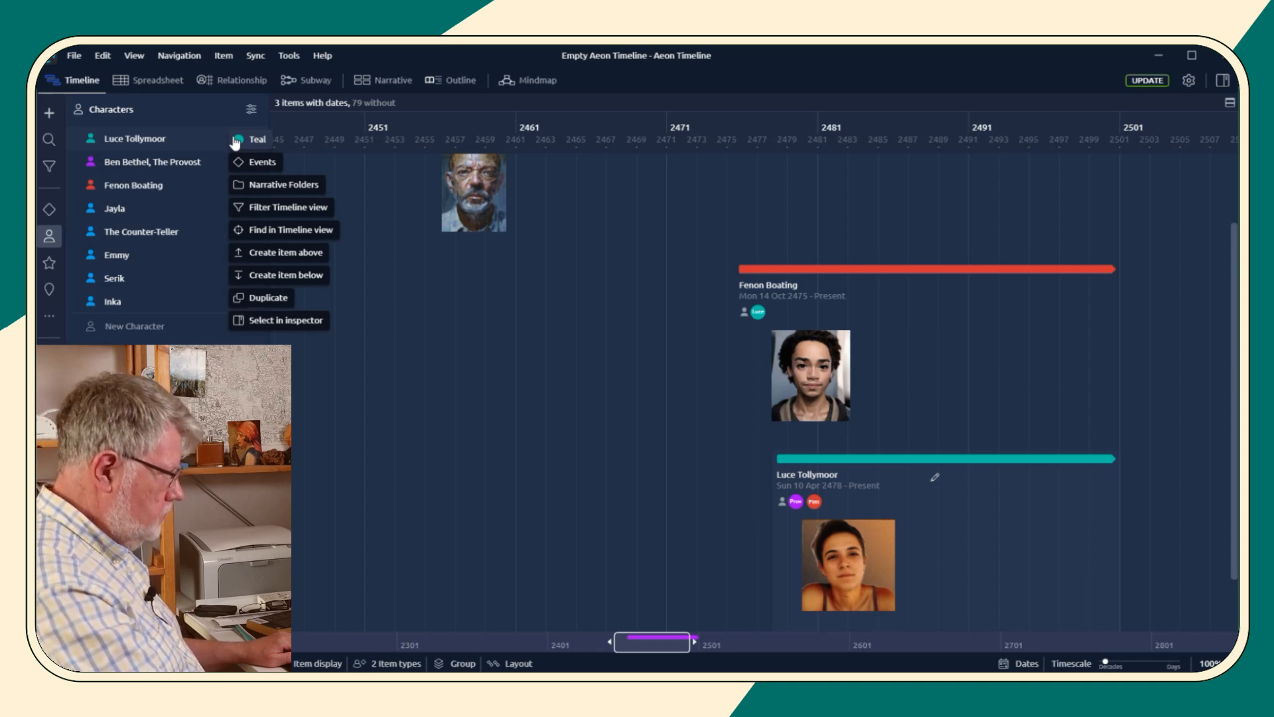
pyautogui.click(260, 210)
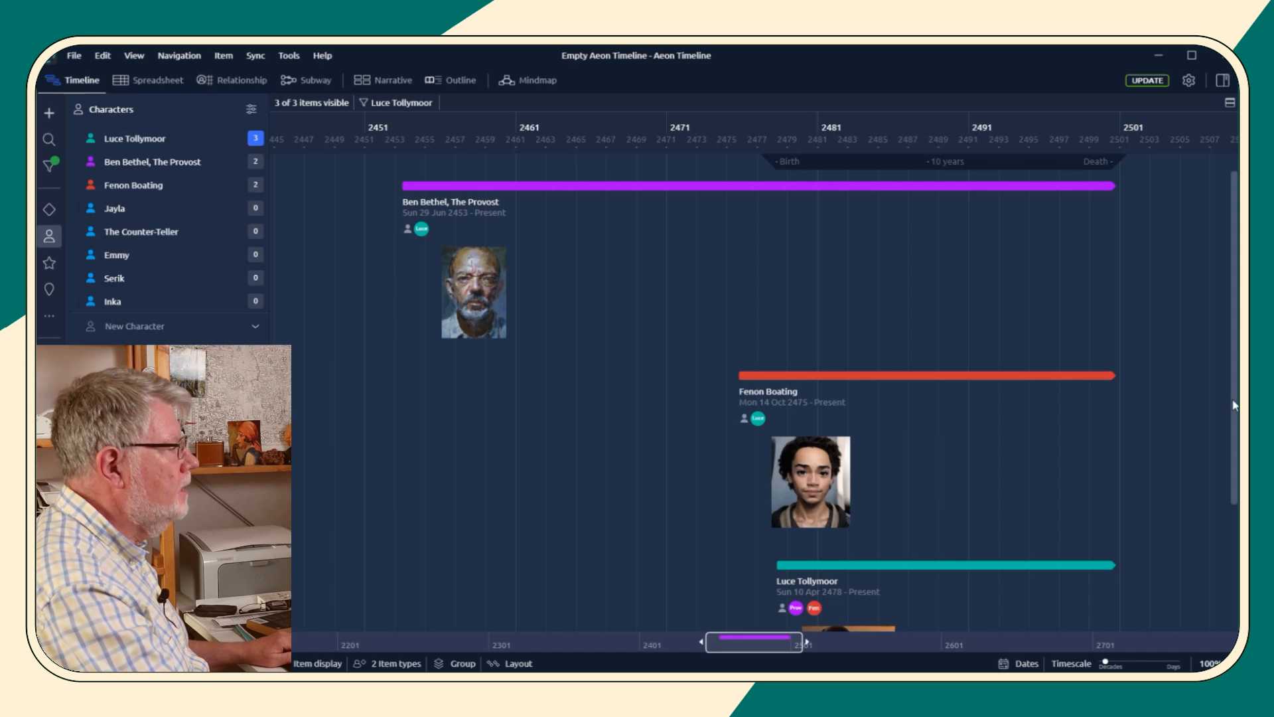
pyautogui.moveTo(1232, 405); pyautogui.dragTo(1236, 583)
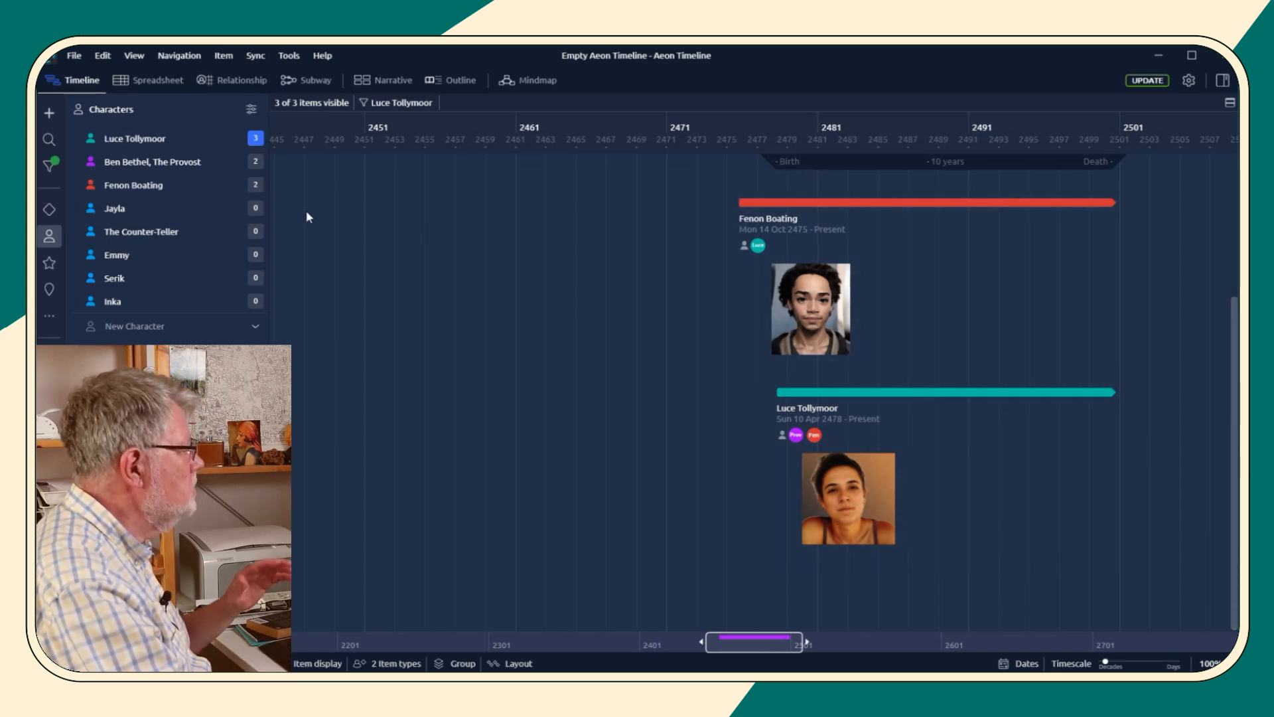
# - Filter the timeline by Fenon Boating and examine the life spans of the character and its relation
pyautogui.click(215, 188)
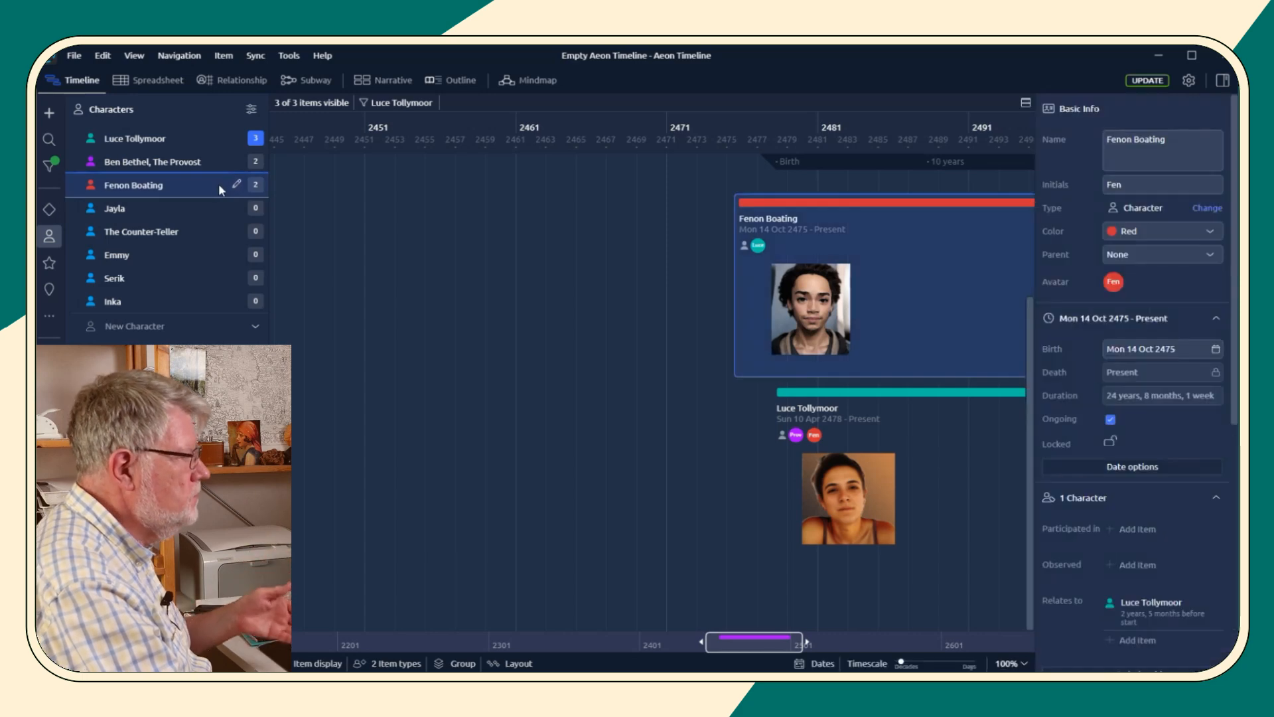
pyautogui.click(235, 187)
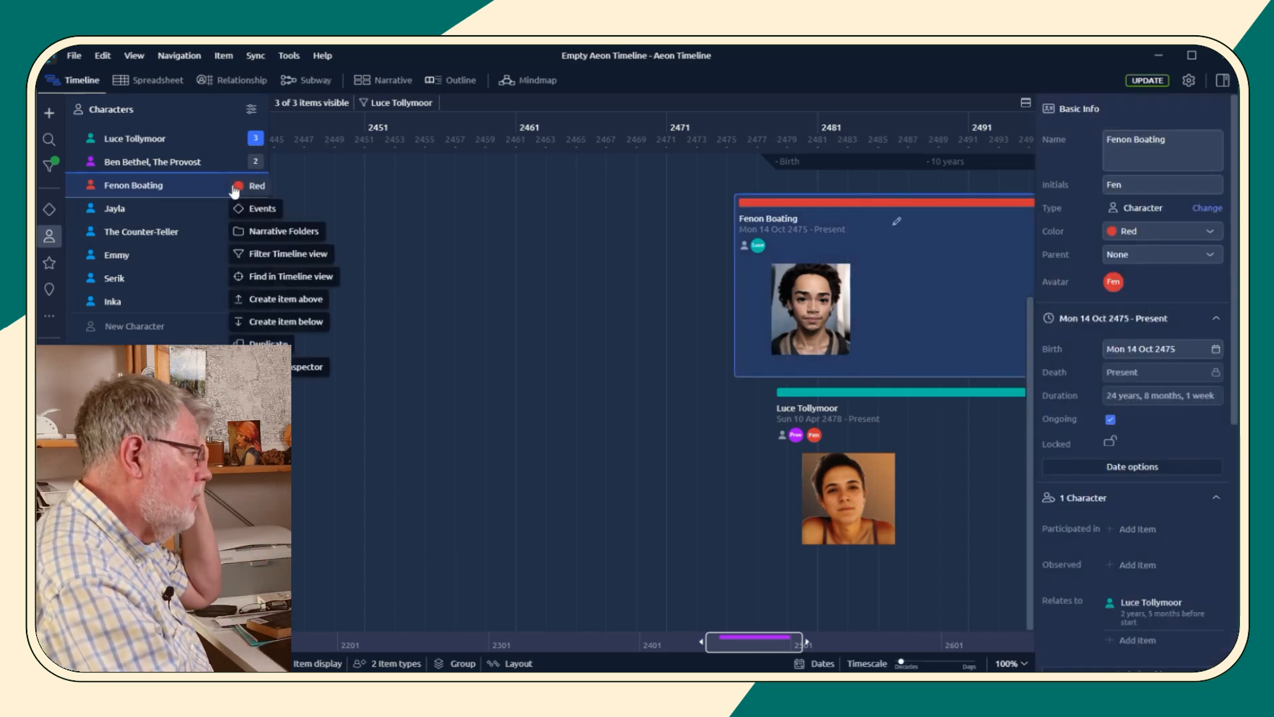
pyautogui.click(248, 254)
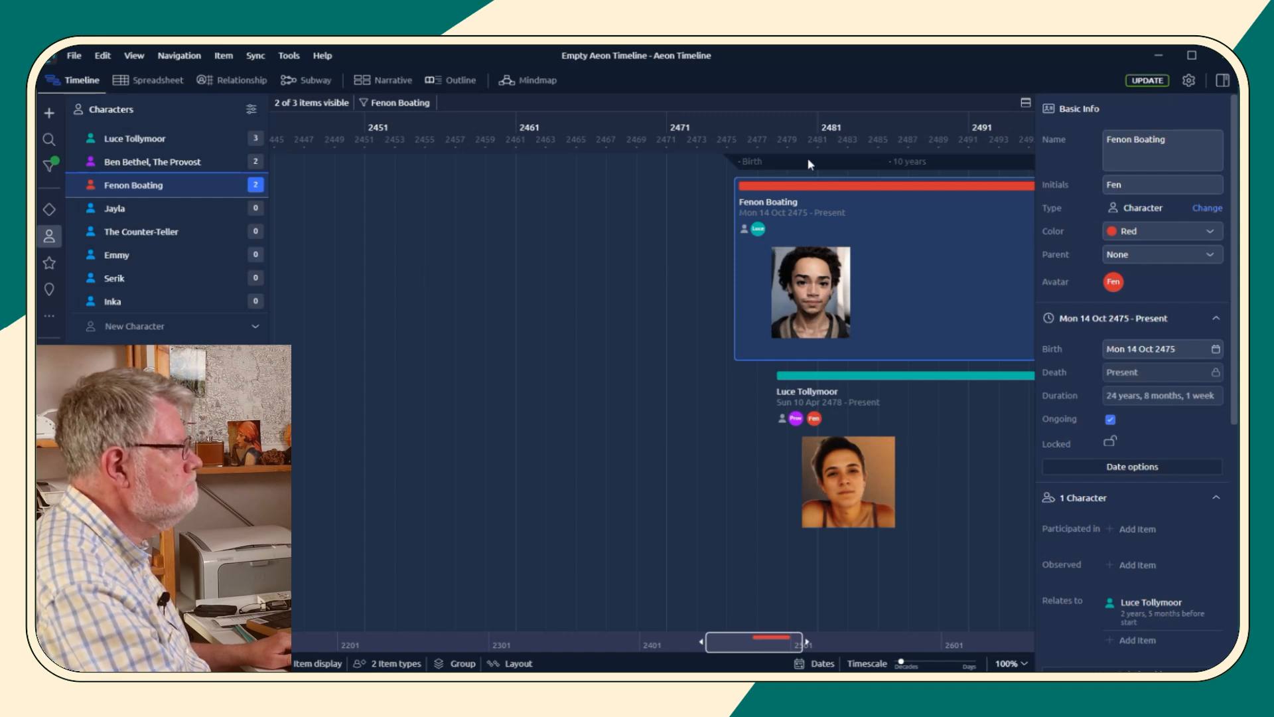
pyautogui.moveTo(761, 641); pyautogui.dragTo(774, 642)
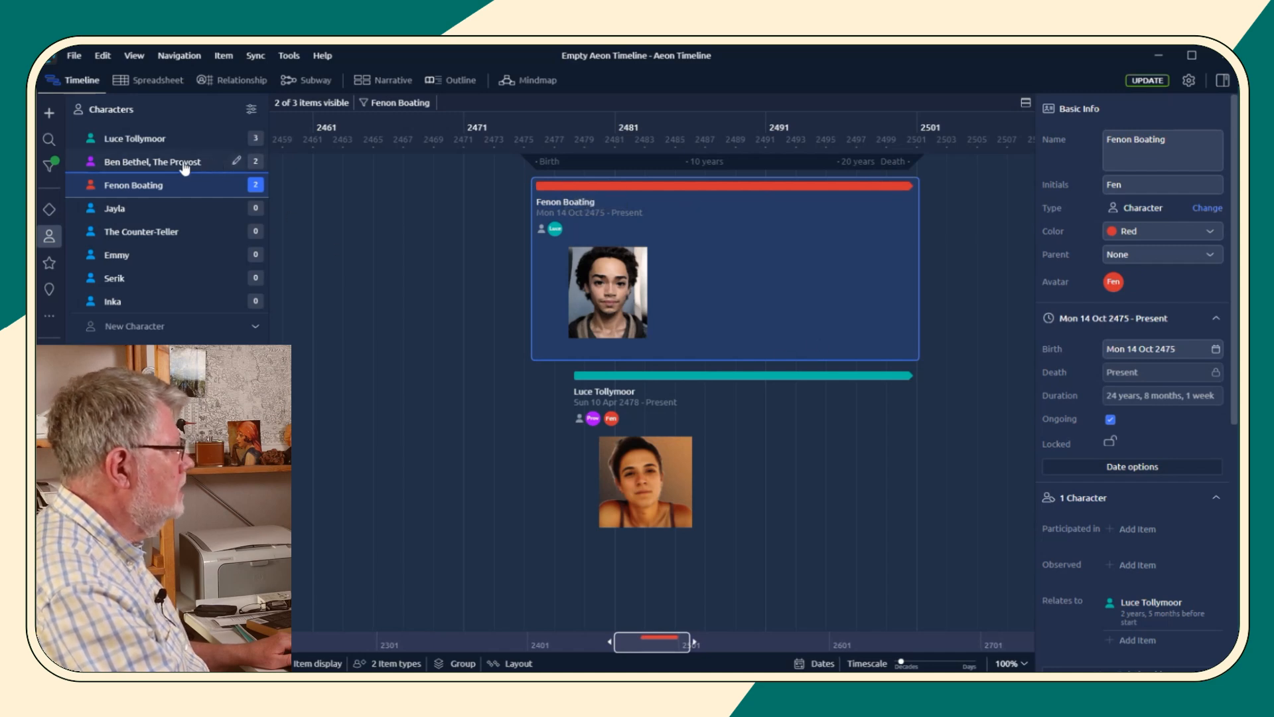
# - Filter the timeline by Ben Bethel, The Provost, and bring the character's whole life span into view
pyautogui.click(185, 166)
pyautogui.click(237, 161)
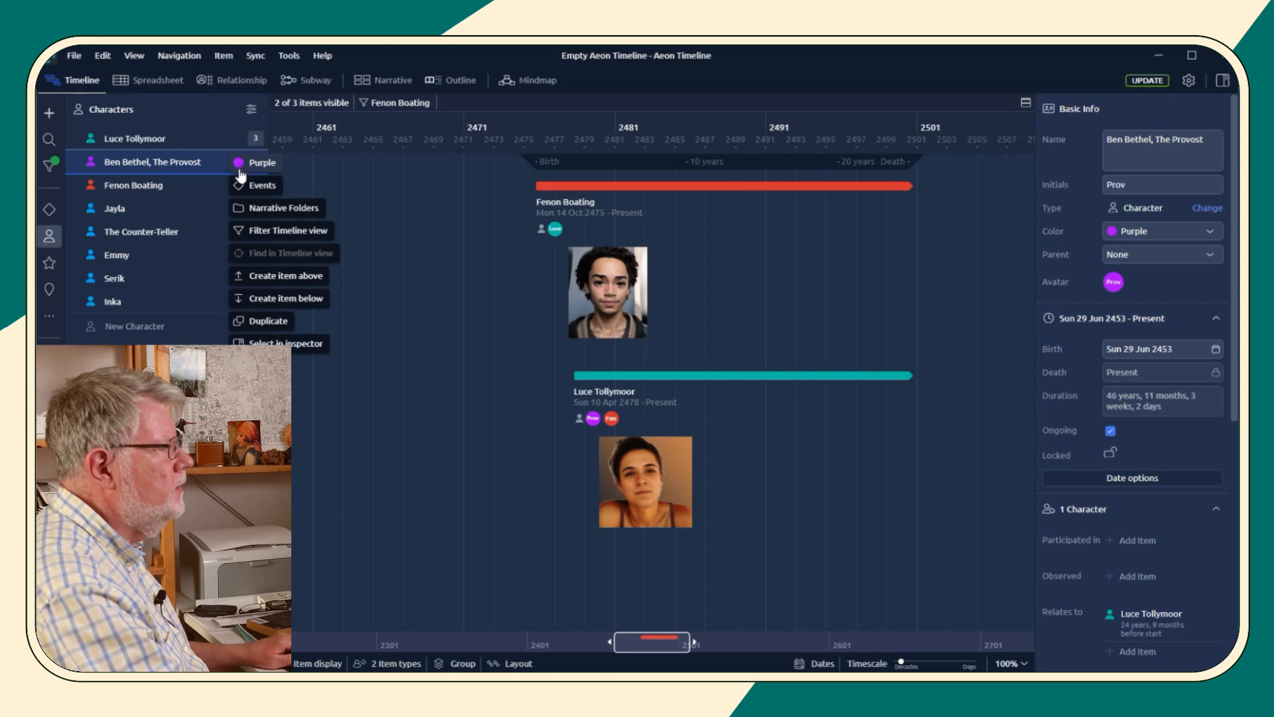
pyautogui.click(241, 231)
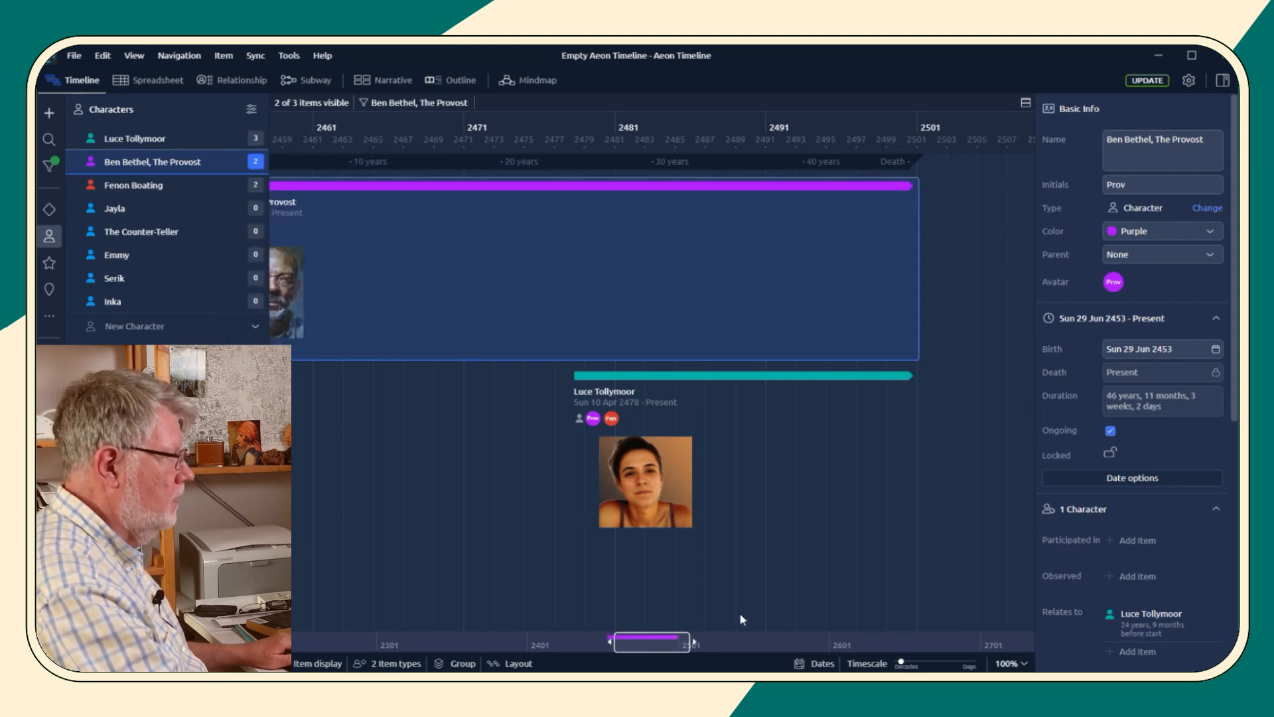
pyautogui.moveTo(673, 641); pyautogui.dragTo(661, 640)
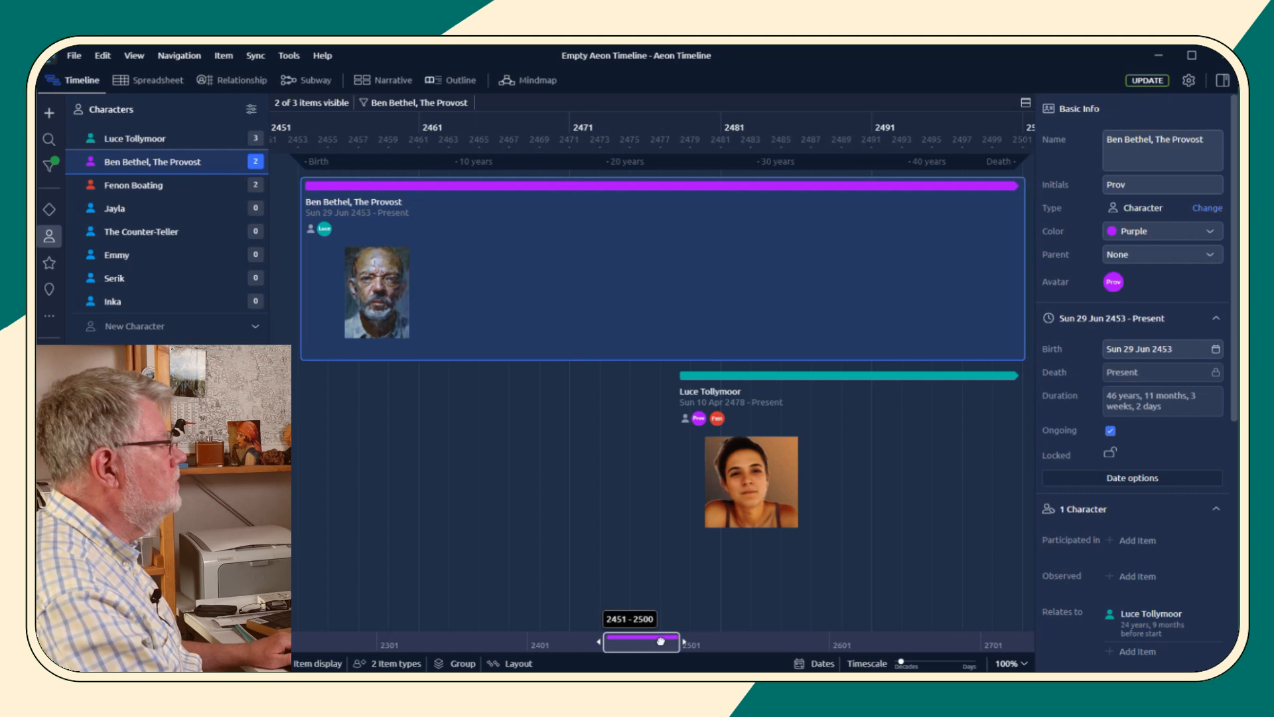
# - Filter the timeline by Luce Tollymoor again and hide Character items so only the Event item type is shown
pyautogui.click(237, 142)
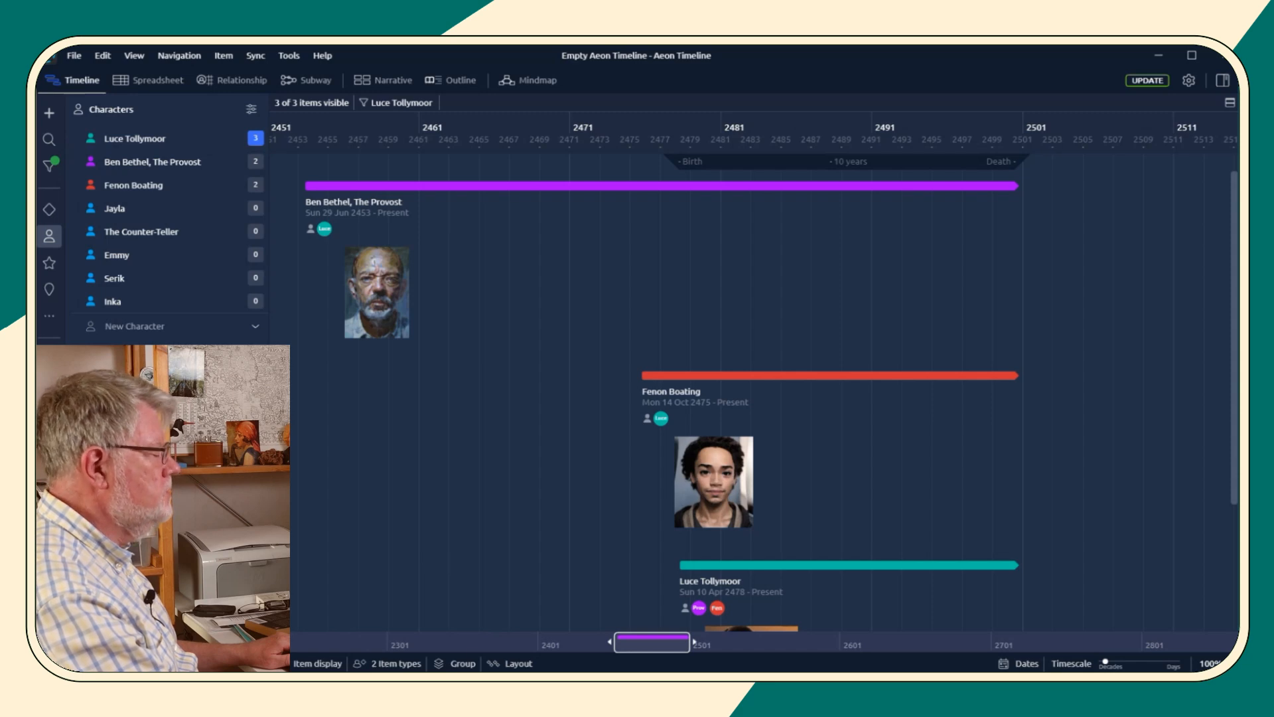
pyautogui.click(402, 666)
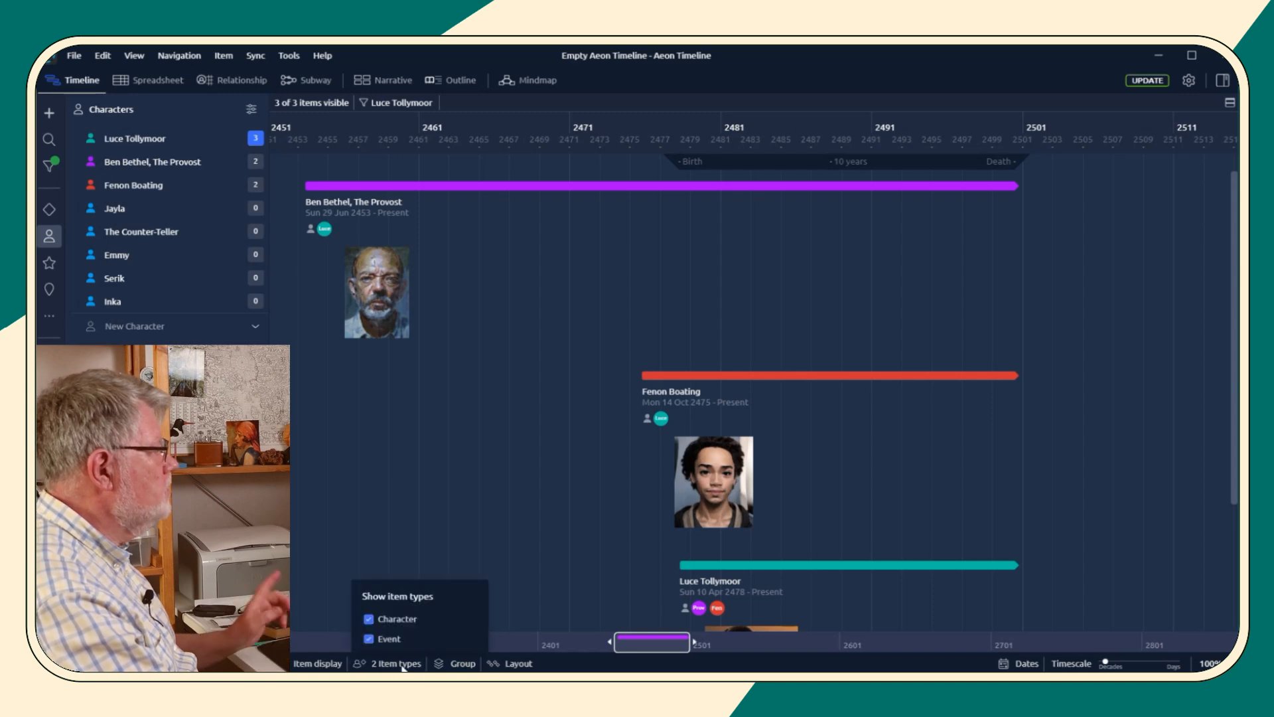
pyautogui.click(369, 618)
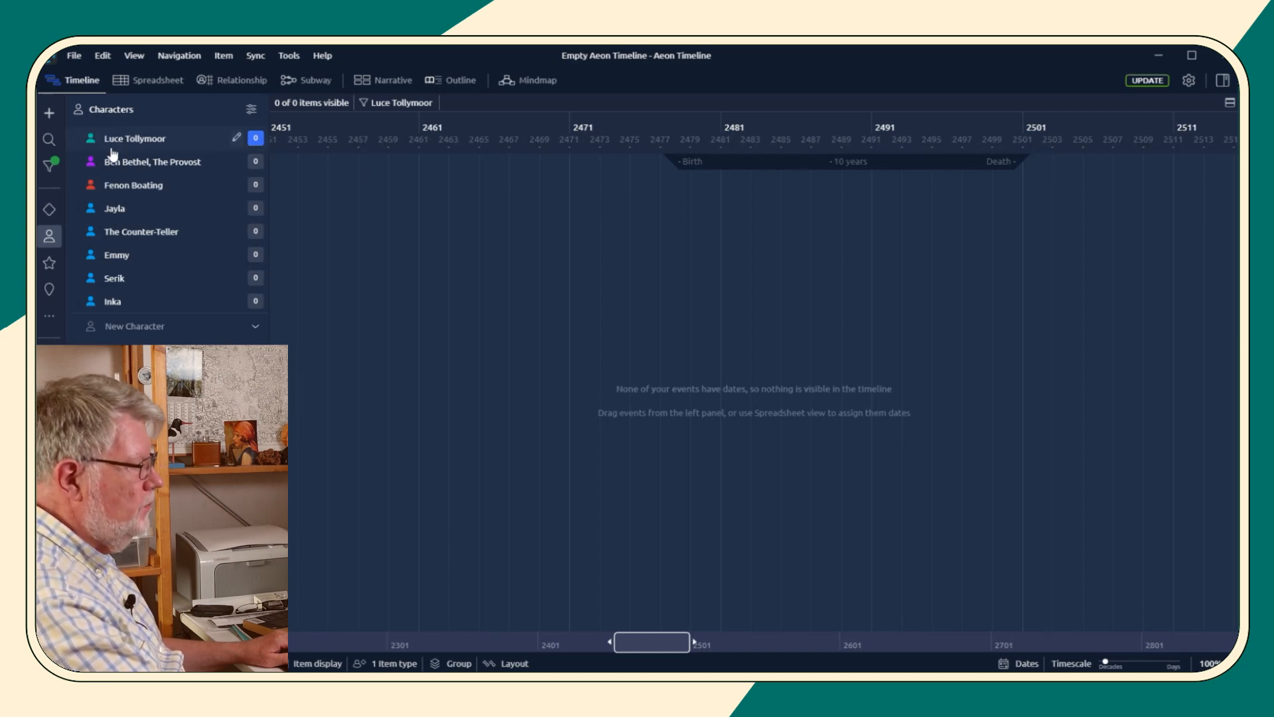
# - Clear all filters from the timeline's focused view
pyautogui.click(54, 173)
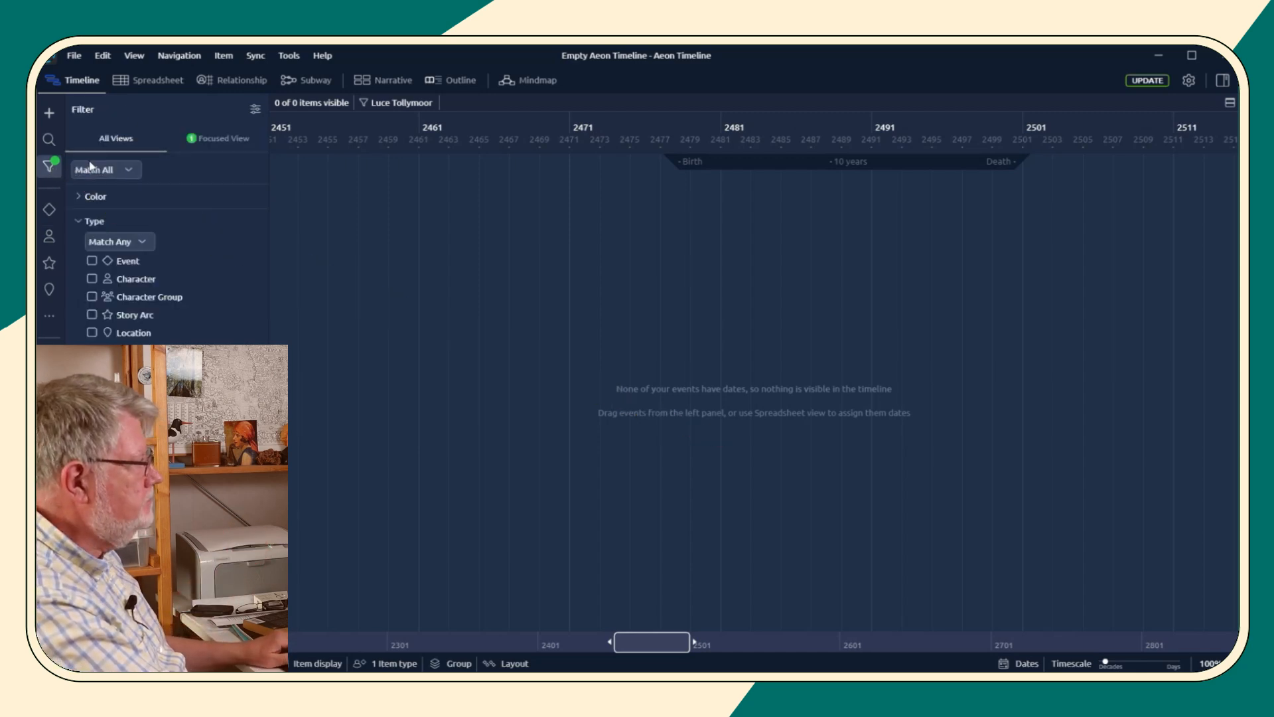
pyautogui.click(223, 140)
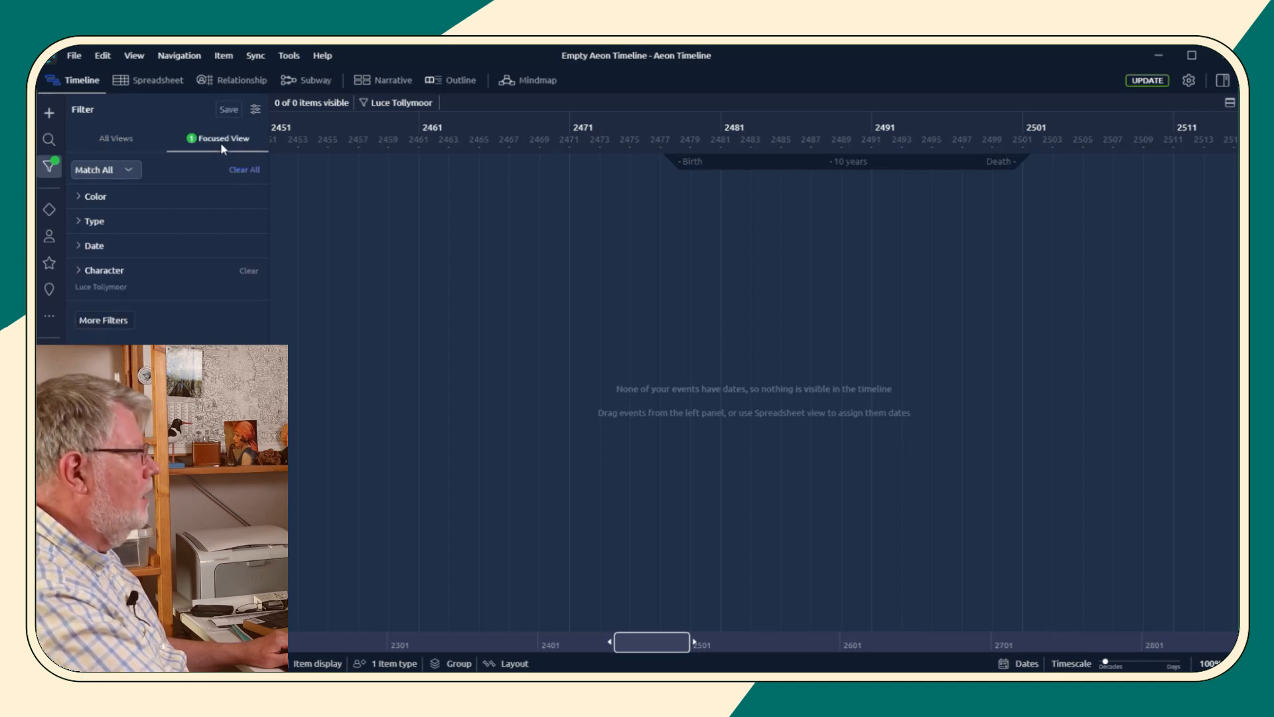
pyautogui.click(246, 171)
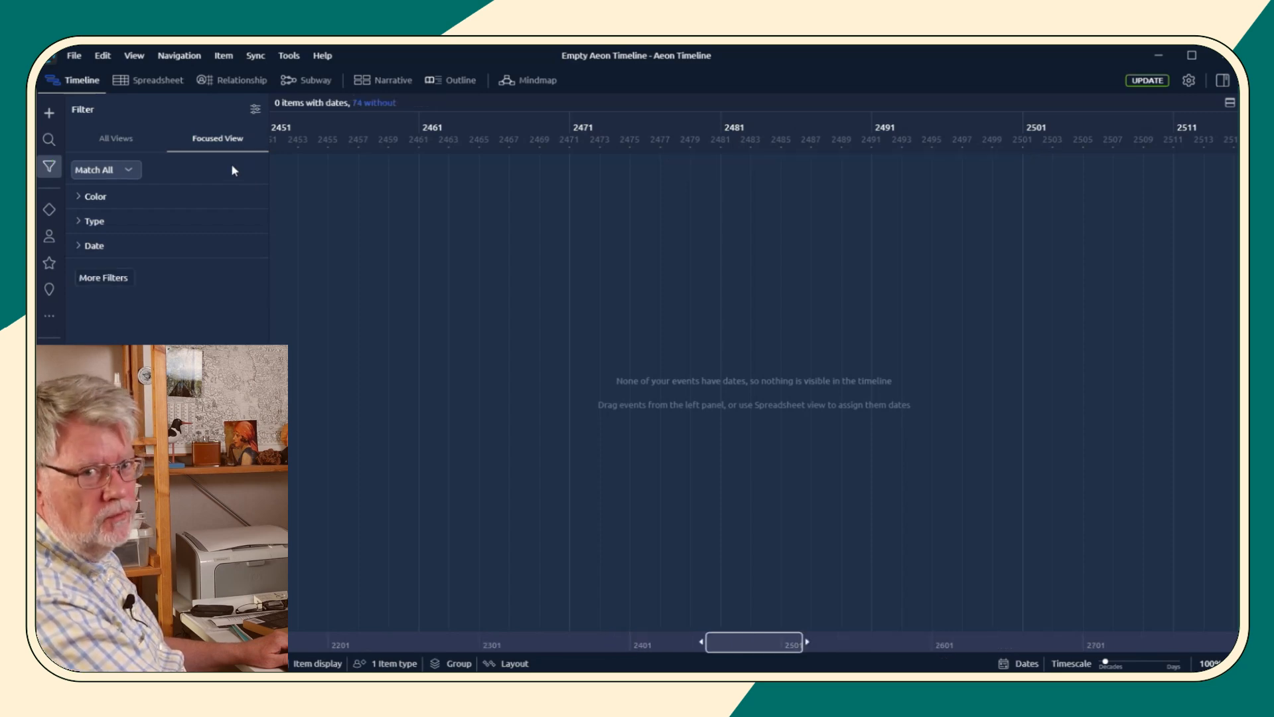